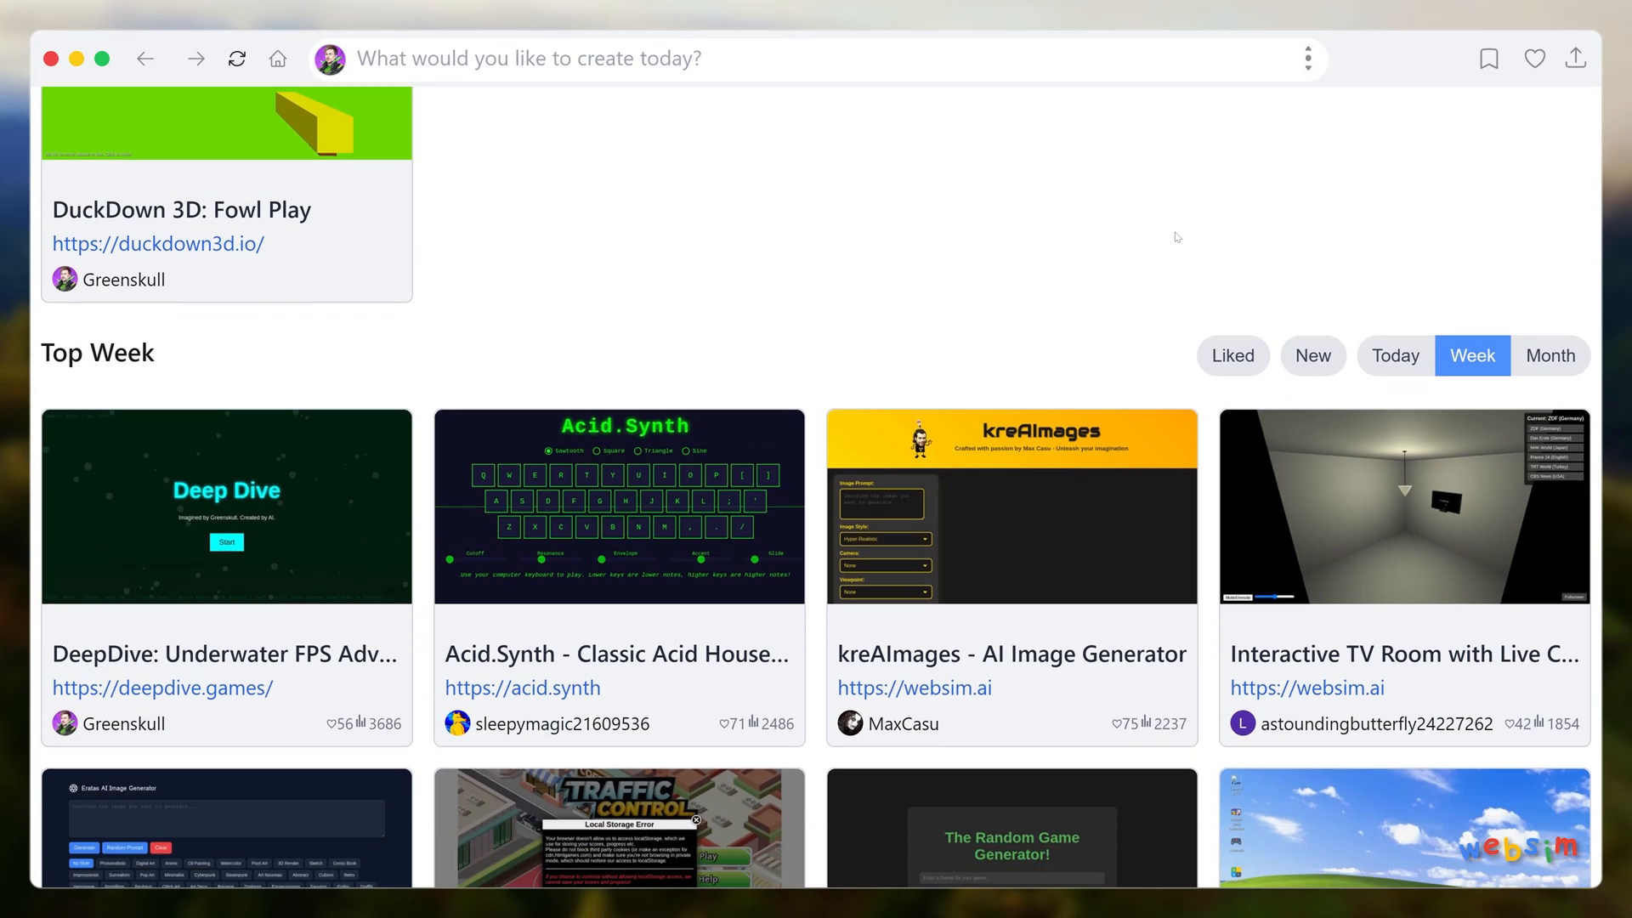
{"action": "scroll", "coordinate": [1174, 238], "scroll_direction": "down", "scroll_amount": 3}
{"action": "scroll", "coordinate": [1173, 237], "scroll_direction": "down", "scroll_amount": 3}
{"action": "scroll", "coordinate": [1173, 238], "scroll_direction": "down", "scroll_amount": 3}
{"action": "scroll", "coordinate": [1173, 238], "scroll_direction": "down", "scroll_amount": 3}
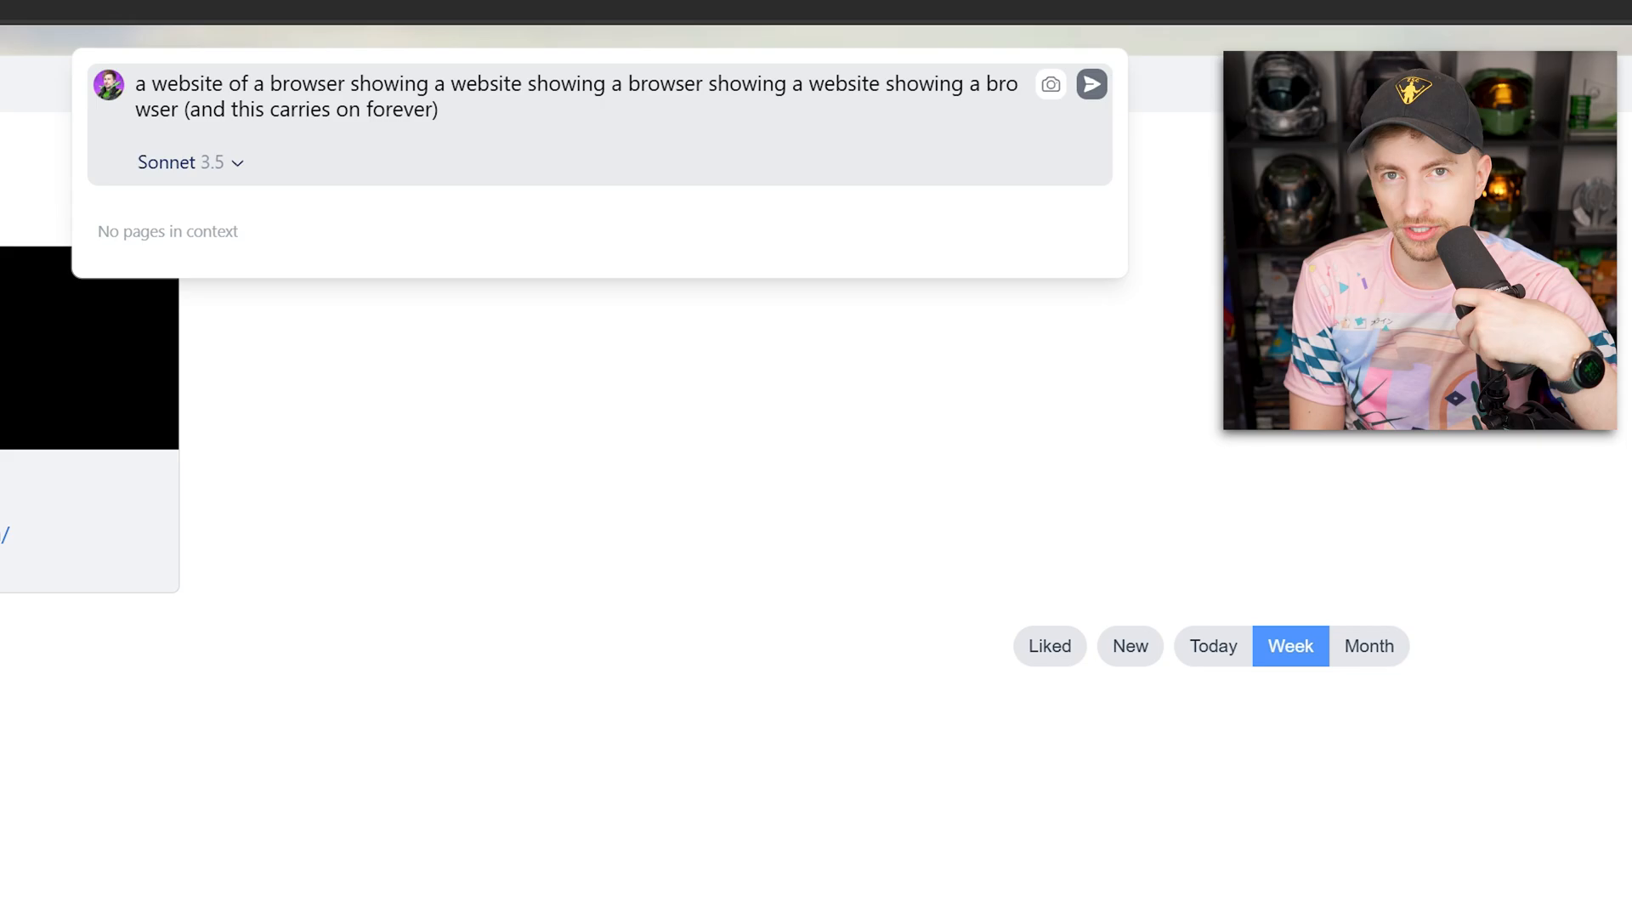
- Send the endlessly nested browser prompt, landing on the 500-pages-per-day rate-limit error
{"action": "key", "text": "Return"}
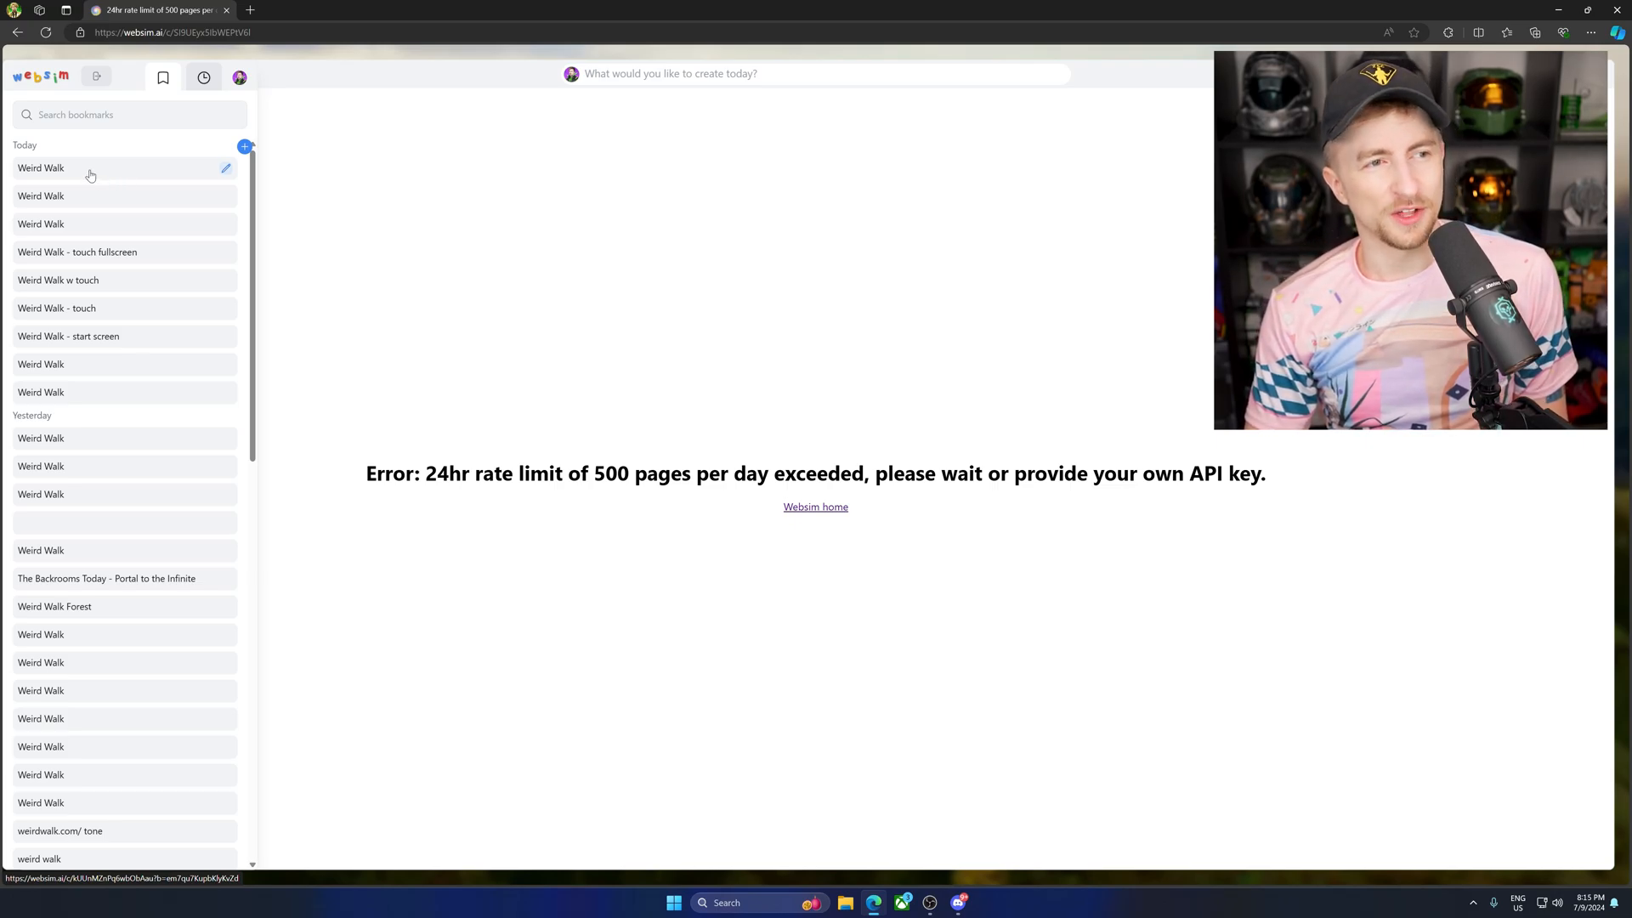
- Load the most recent Weird Walk entry from the history sidebar to its start screen
{"action": "left_click", "coordinate": [90, 170]}
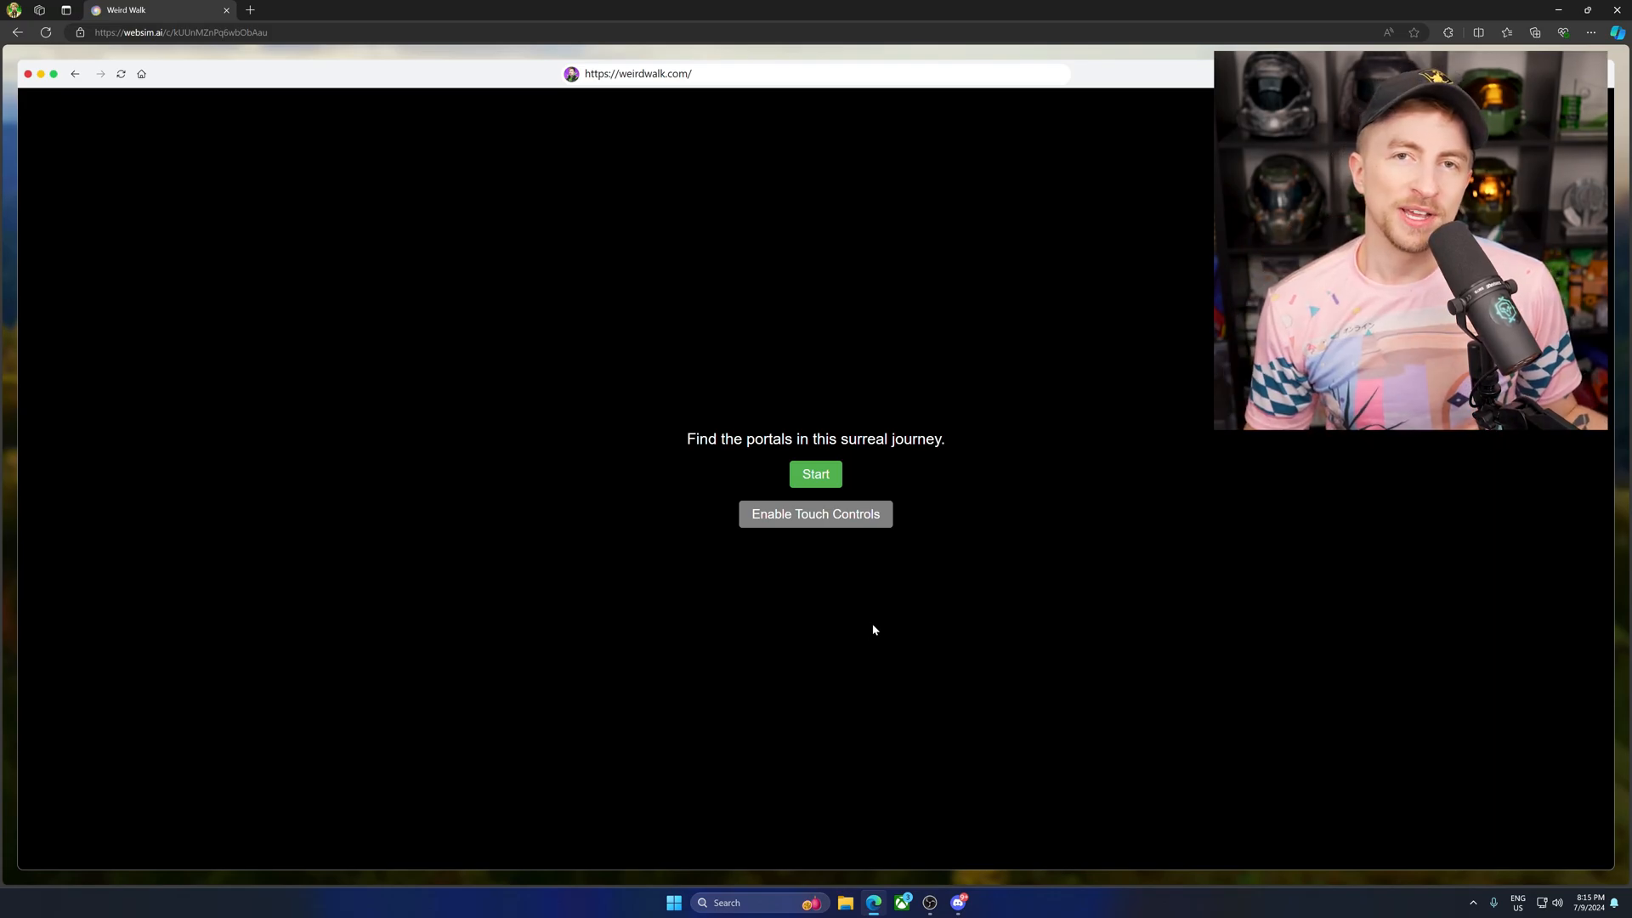
- Start Weird Walk full screen and look around the grass room, walking toward the sphere
{"action": "left_click", "coordinate": [820, 478]}
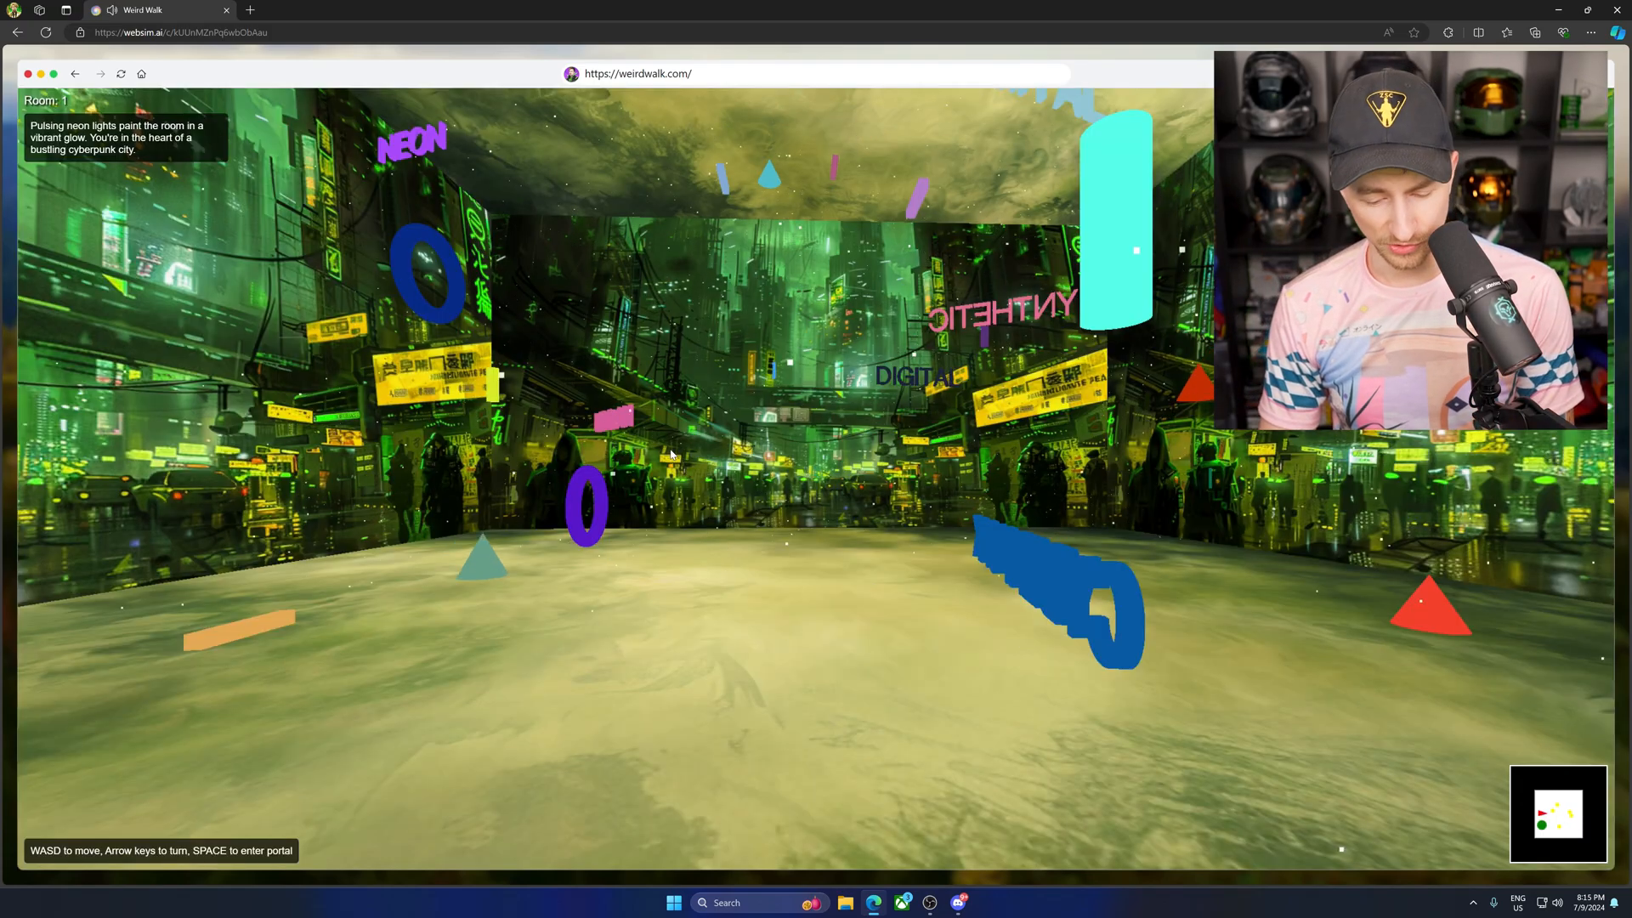
{"action": "key", "text": "F11"}
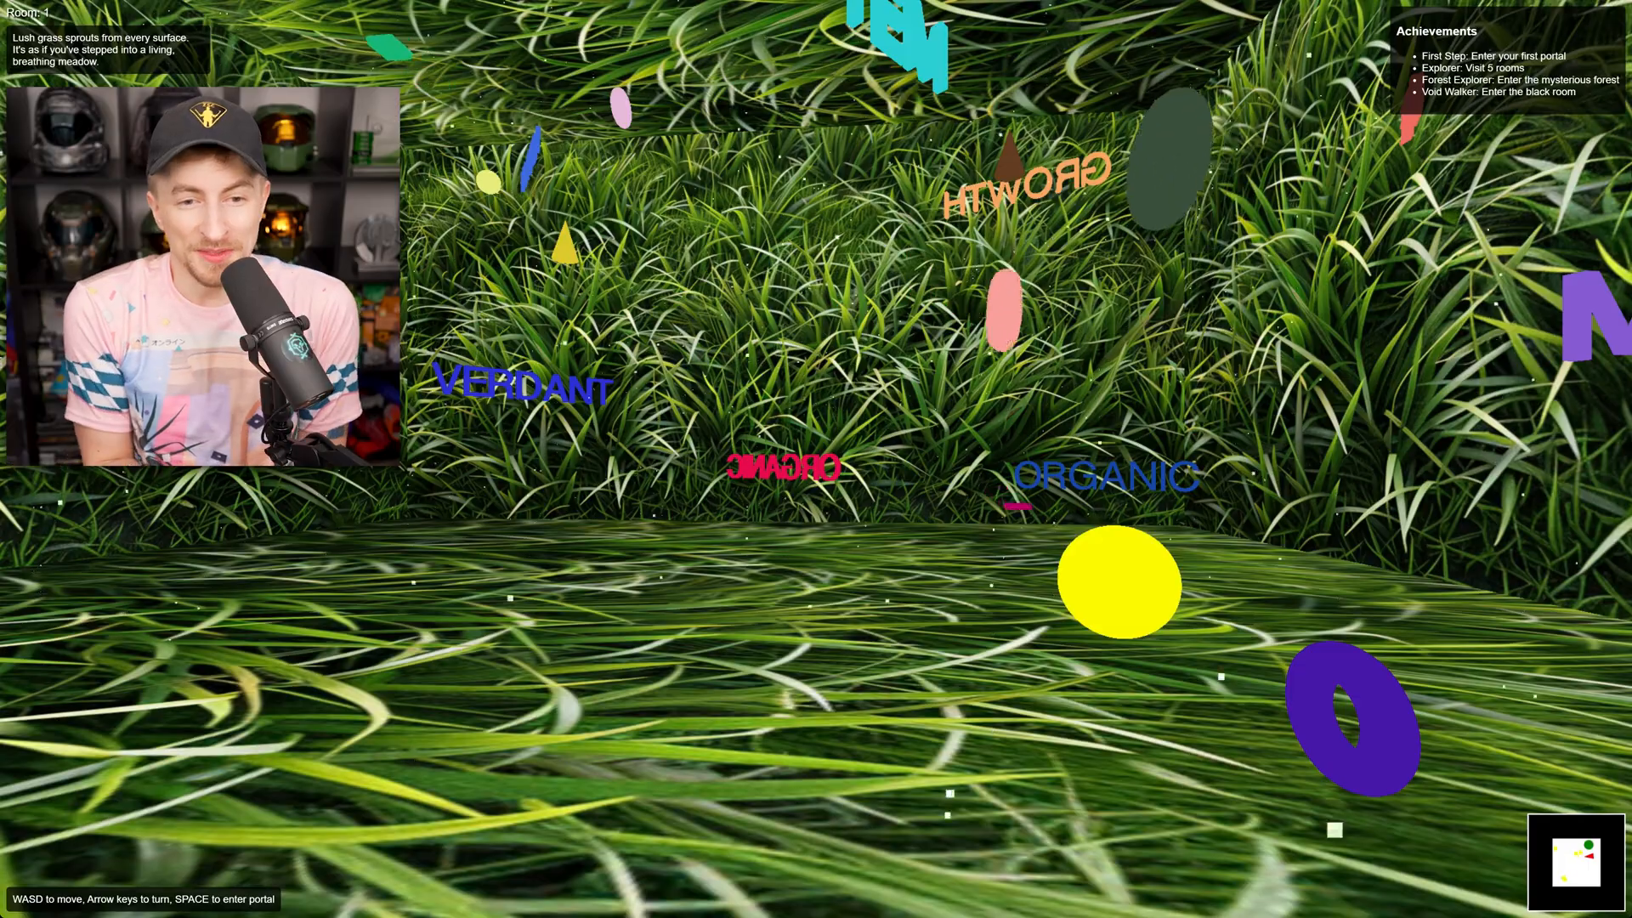
{"action": "key", "text": "Left"}
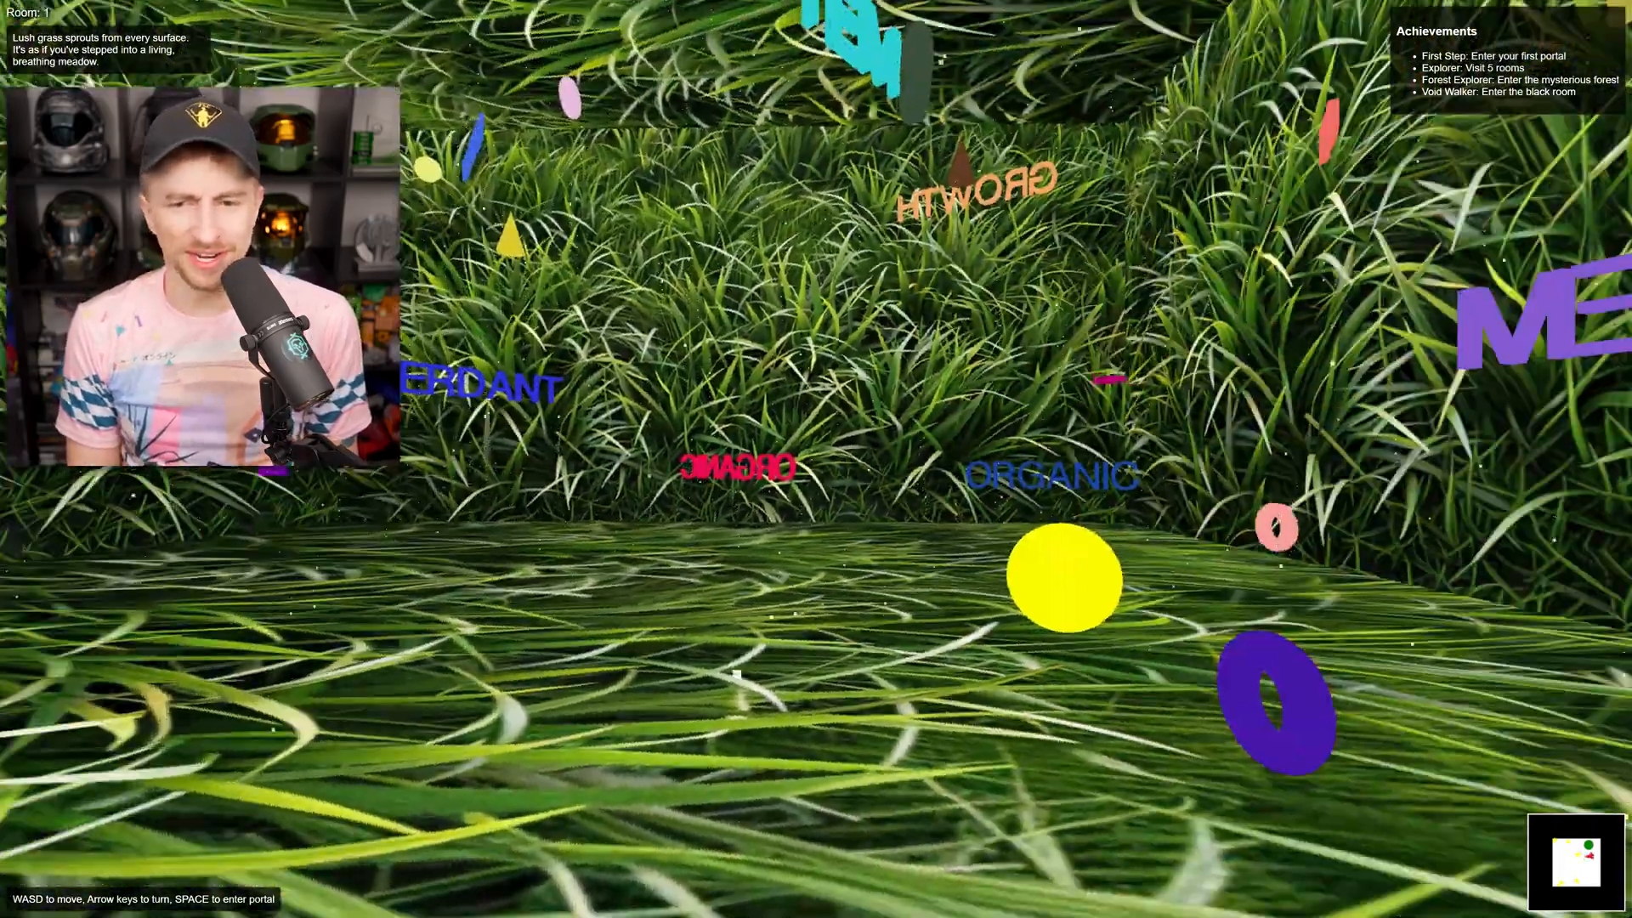
{"action": "key", "text": "Left"}
{"action": "key", "text": "Left"}
{"action": "key", "text": "Left"}
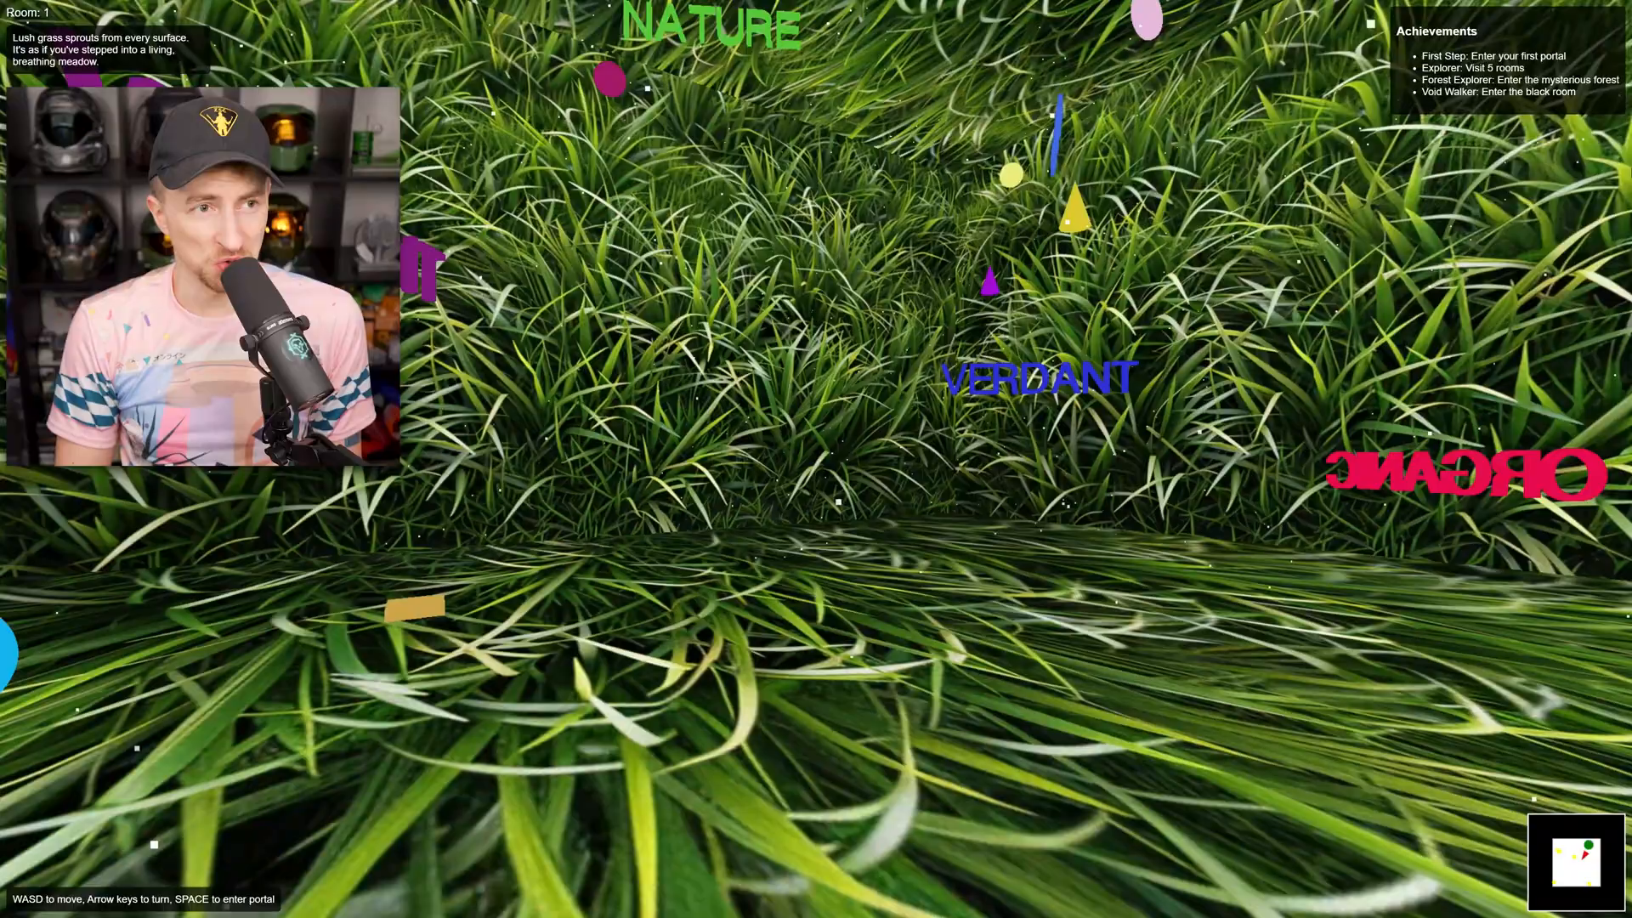
{"action": "key", "text": "Left"}
{"action": "key", "text": "Left"}
{"action": "key", "text": "Left"}
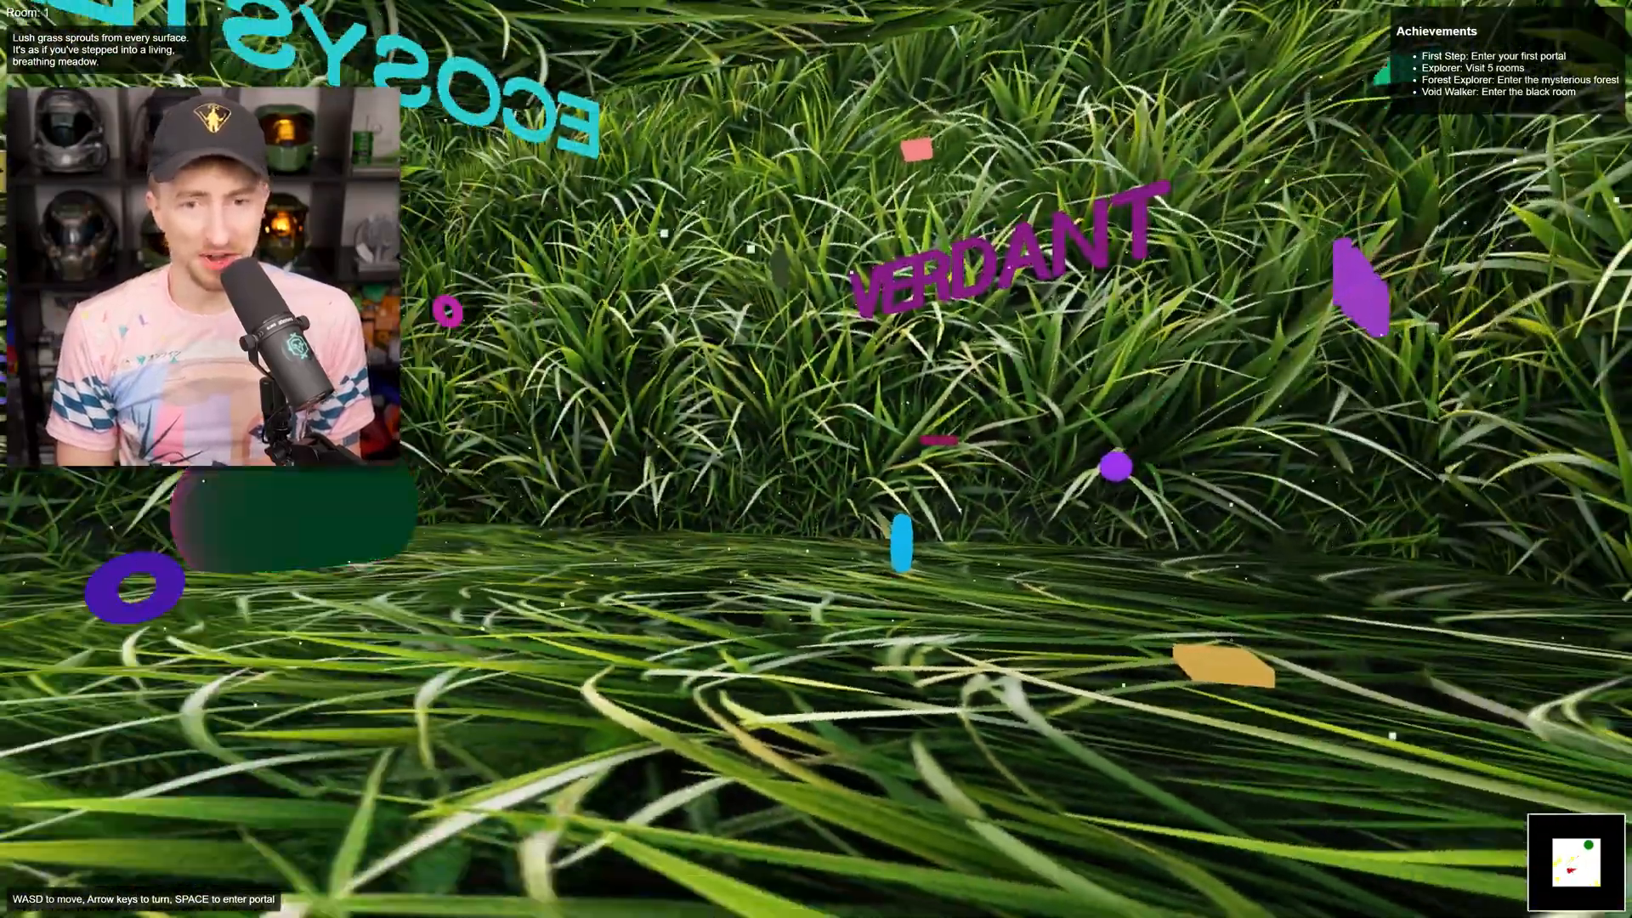
{"action": "key", "text": "Left"}
{"action": "key", "text": "w"}
{"action": "key", "text": "w"}
{"action": "key", "text": "w"}
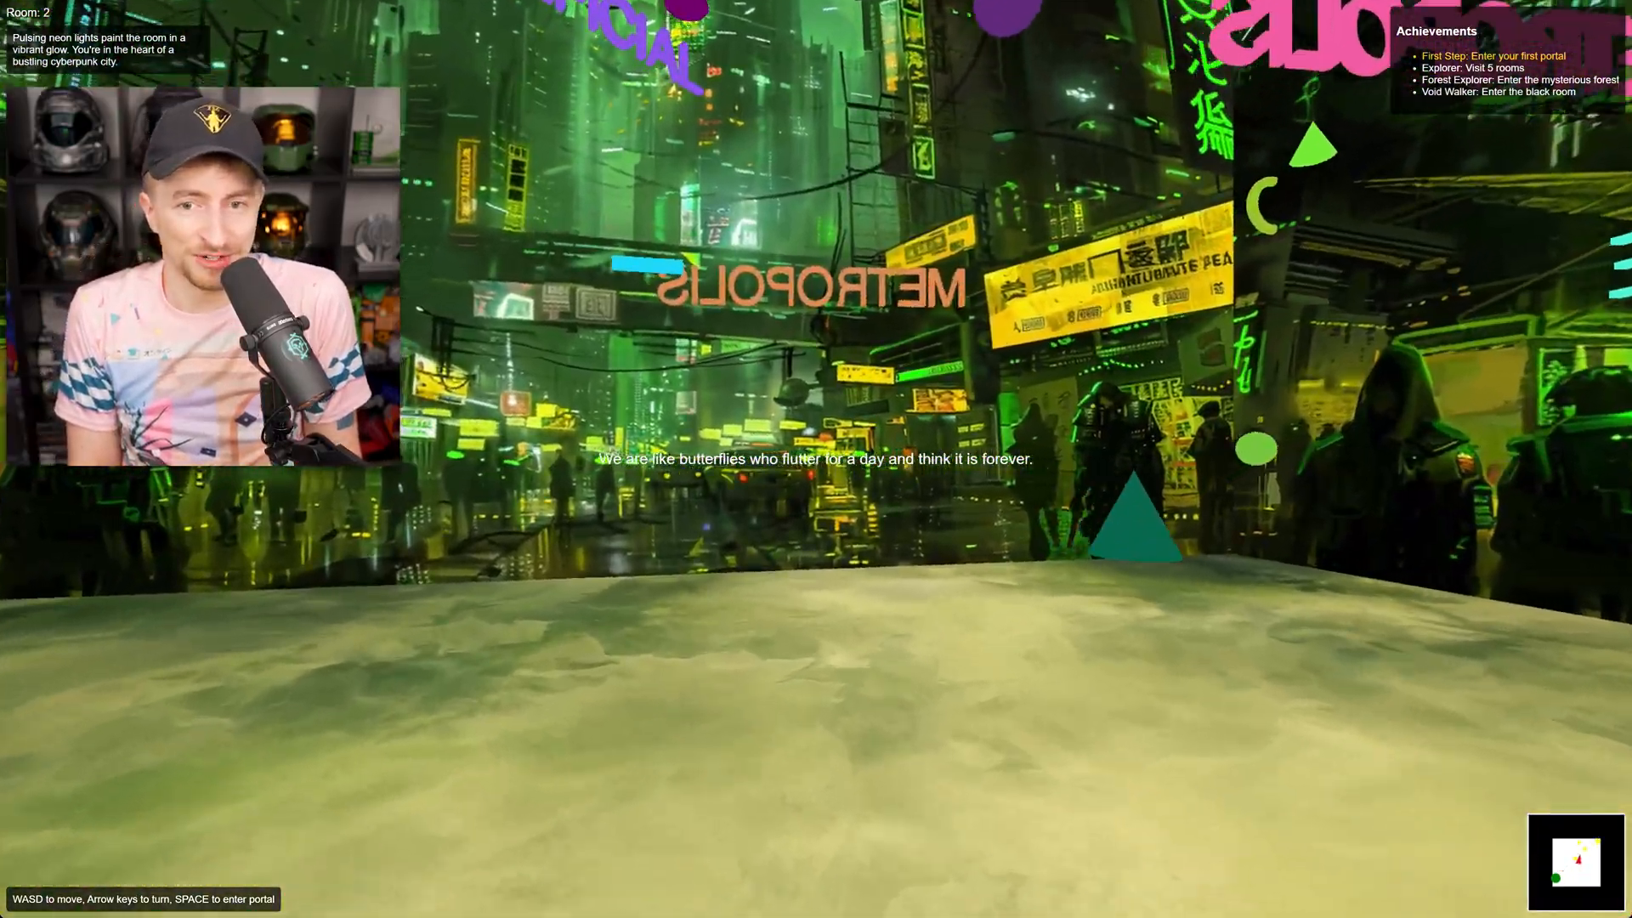
- Pass through two portals into Room 4 and survey the cyberpunk city's ARTIFICIAL and URBAN walls
{"action": "key", "text": "Left"}
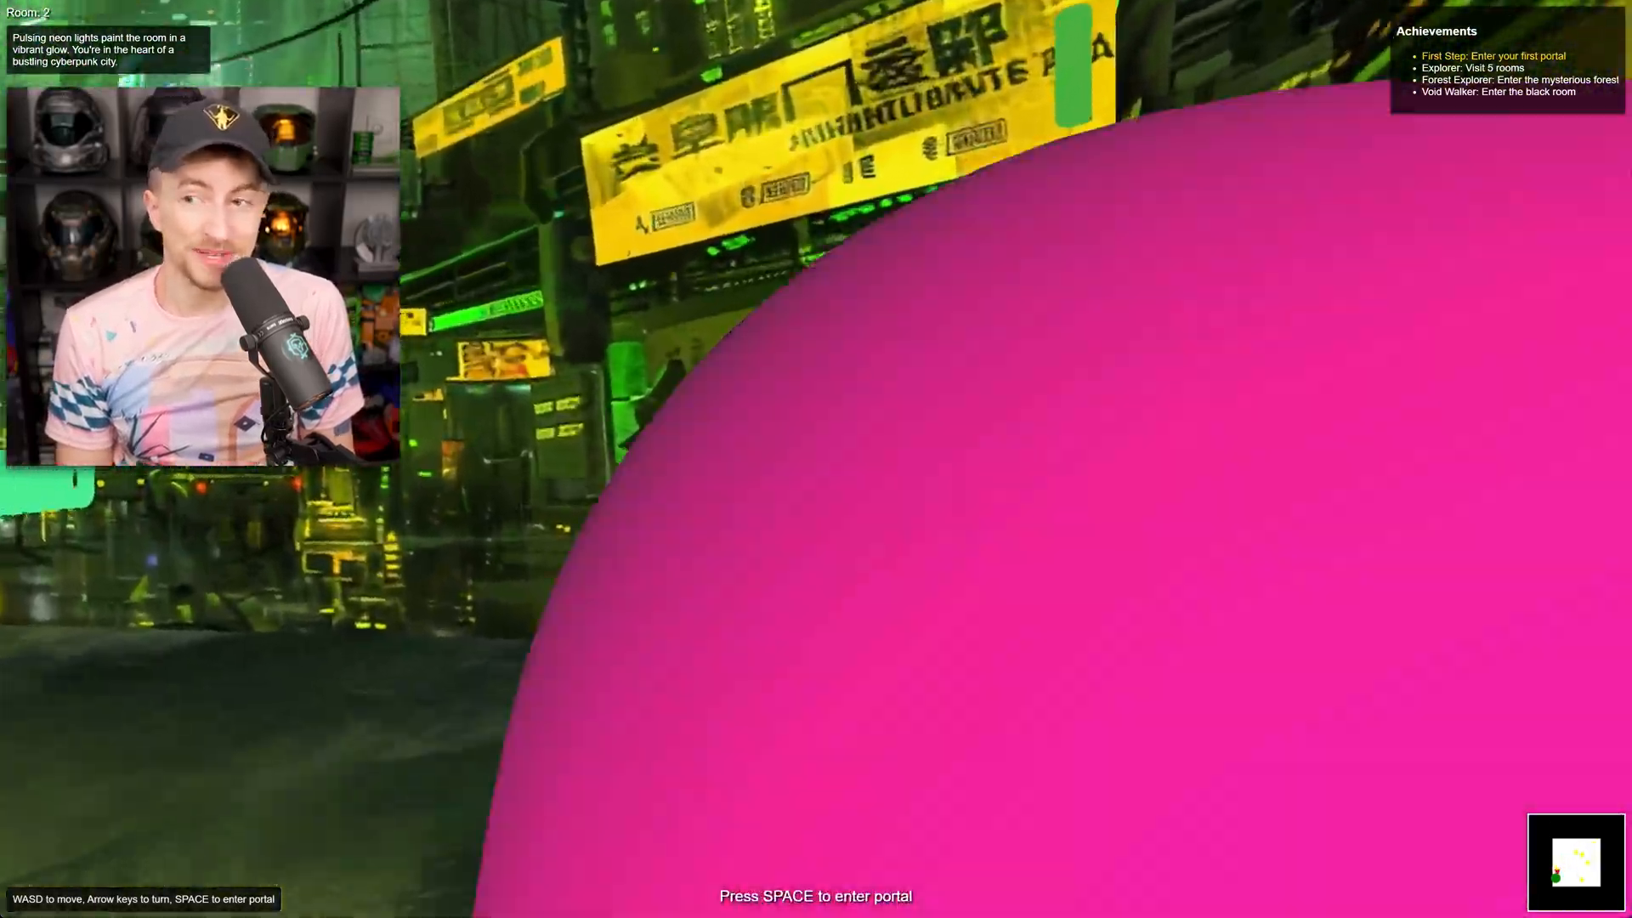
{"action": "key", "text": "space"}
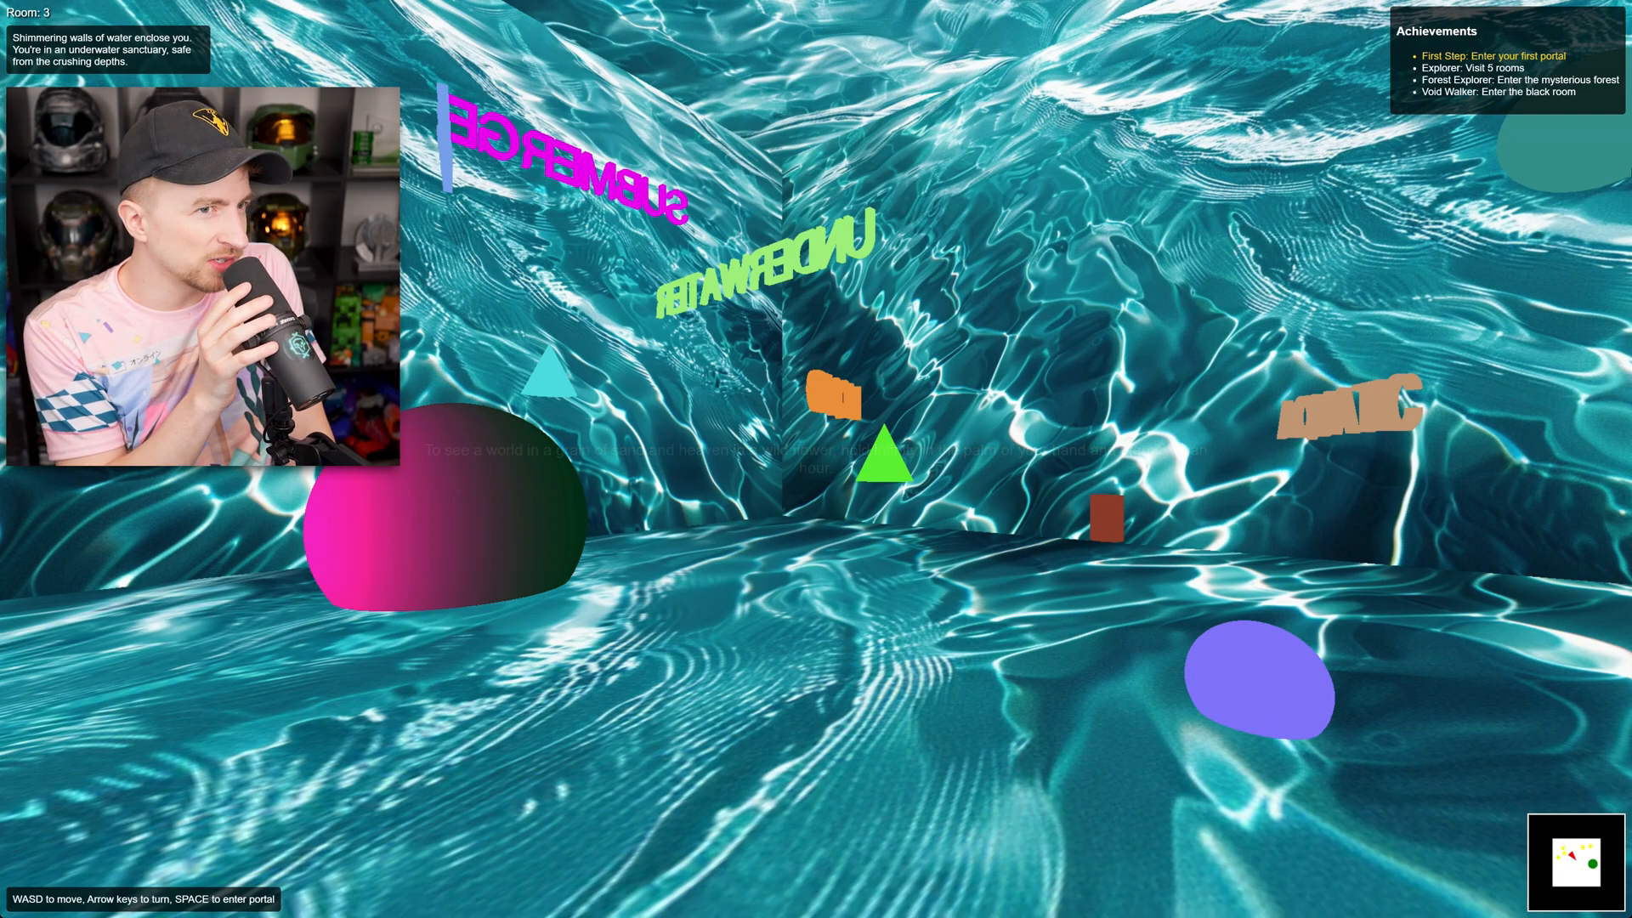
{"action": "key", "text": "space"}
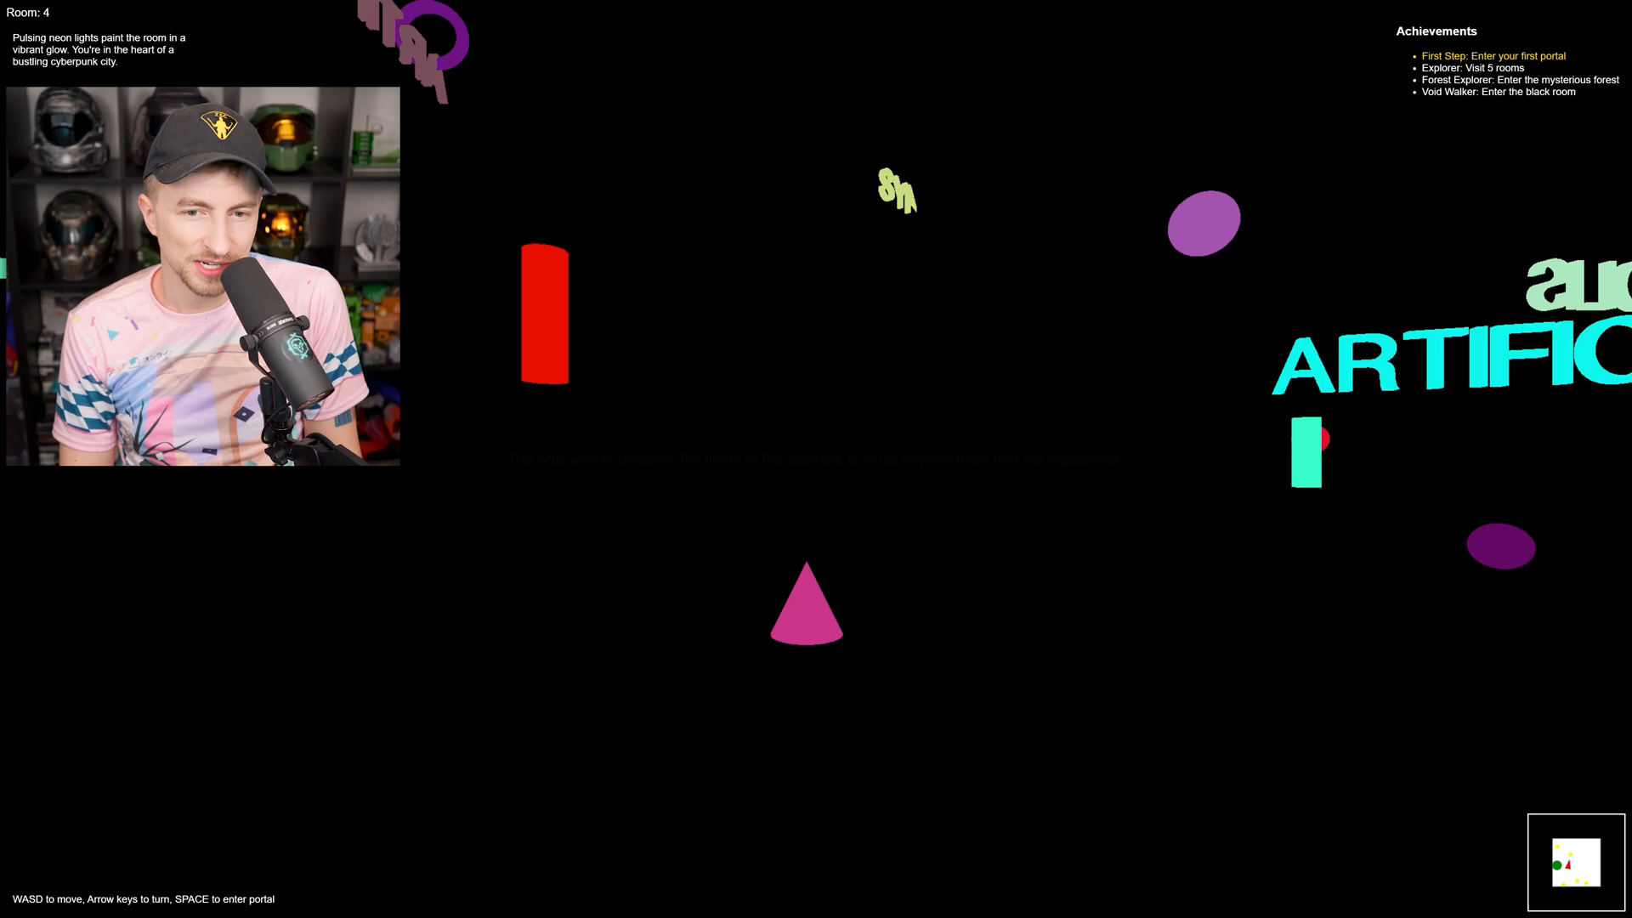
{"action": "key", "text": "Left"}
{"action": "key", "text": "Left"}
{"action": "key", "text": "Left"}
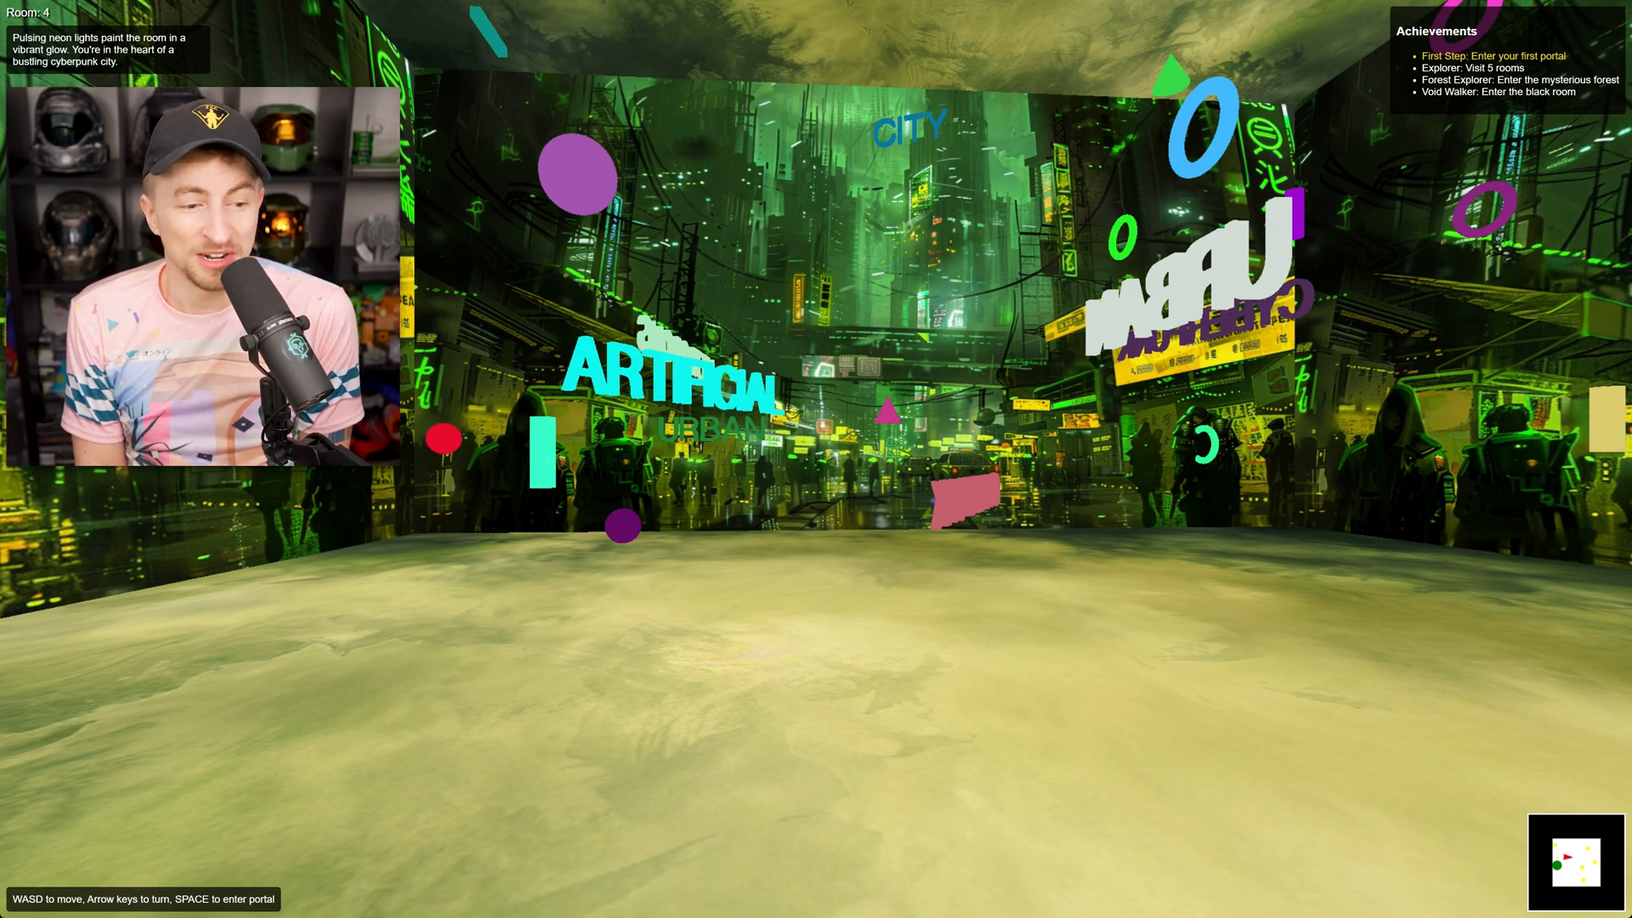
{"action": "key", "text": "Left"}
{"action": "key", "text": "Left"}
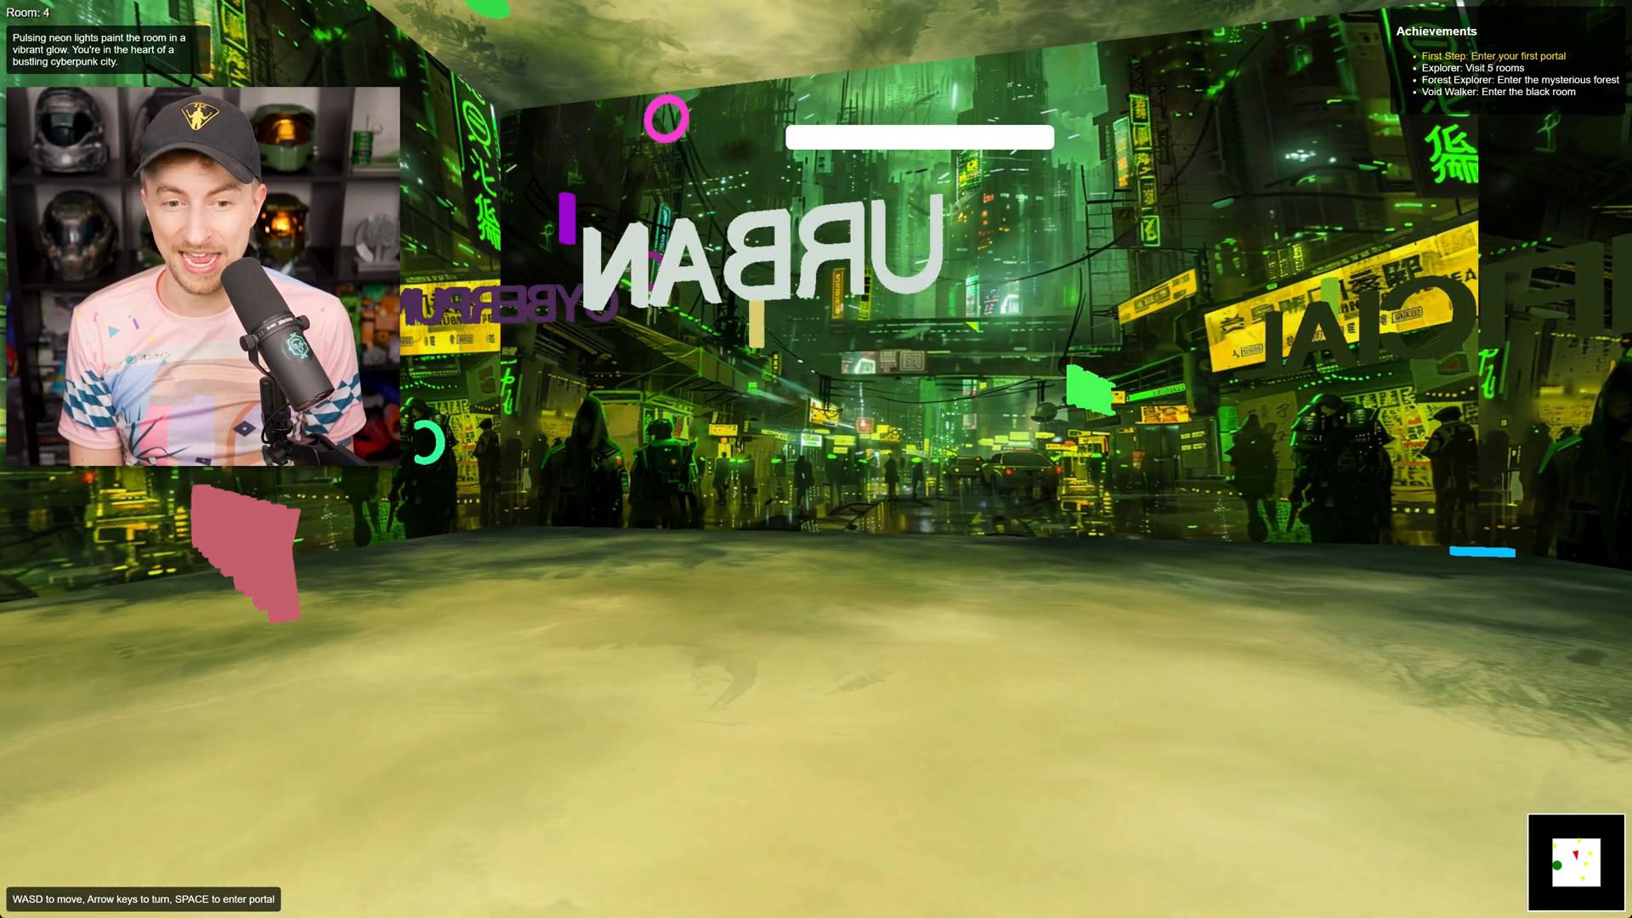
{"action": "key", "text": "Right"}
{"action": "key", "text": "Right"}
{"action": "key", "text": "Right"}
{"action": "key", "text": "Right"}
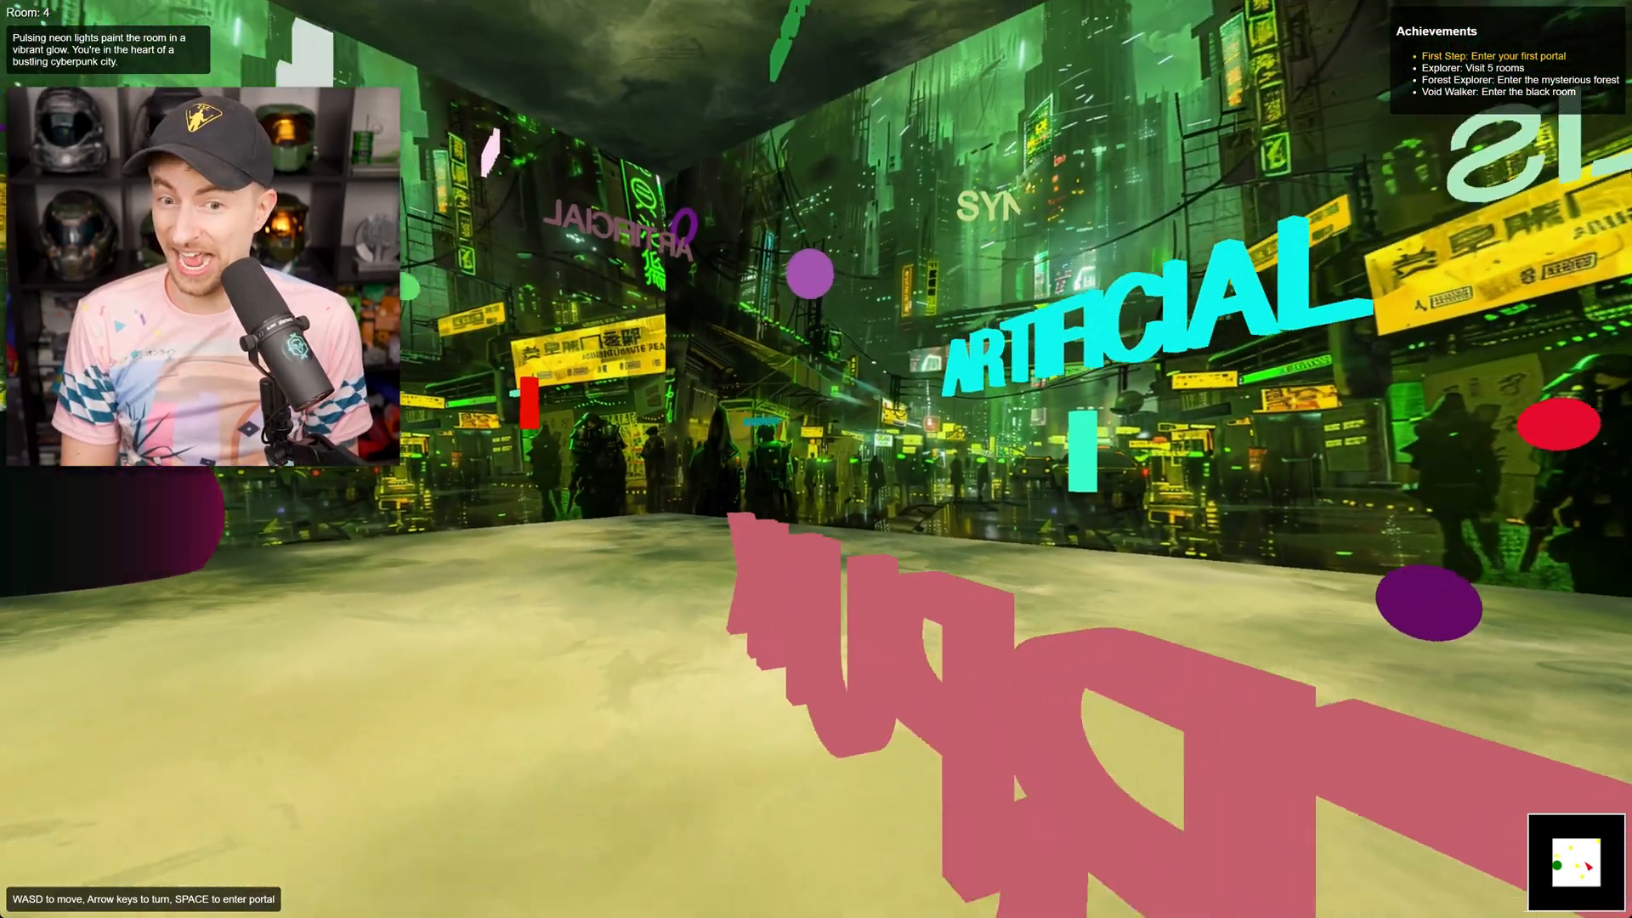
- Walk into Room 4's sphere portal to reach Room 5's ancient castle and face the CASTLE text
{"action": "key", "text": "s"}
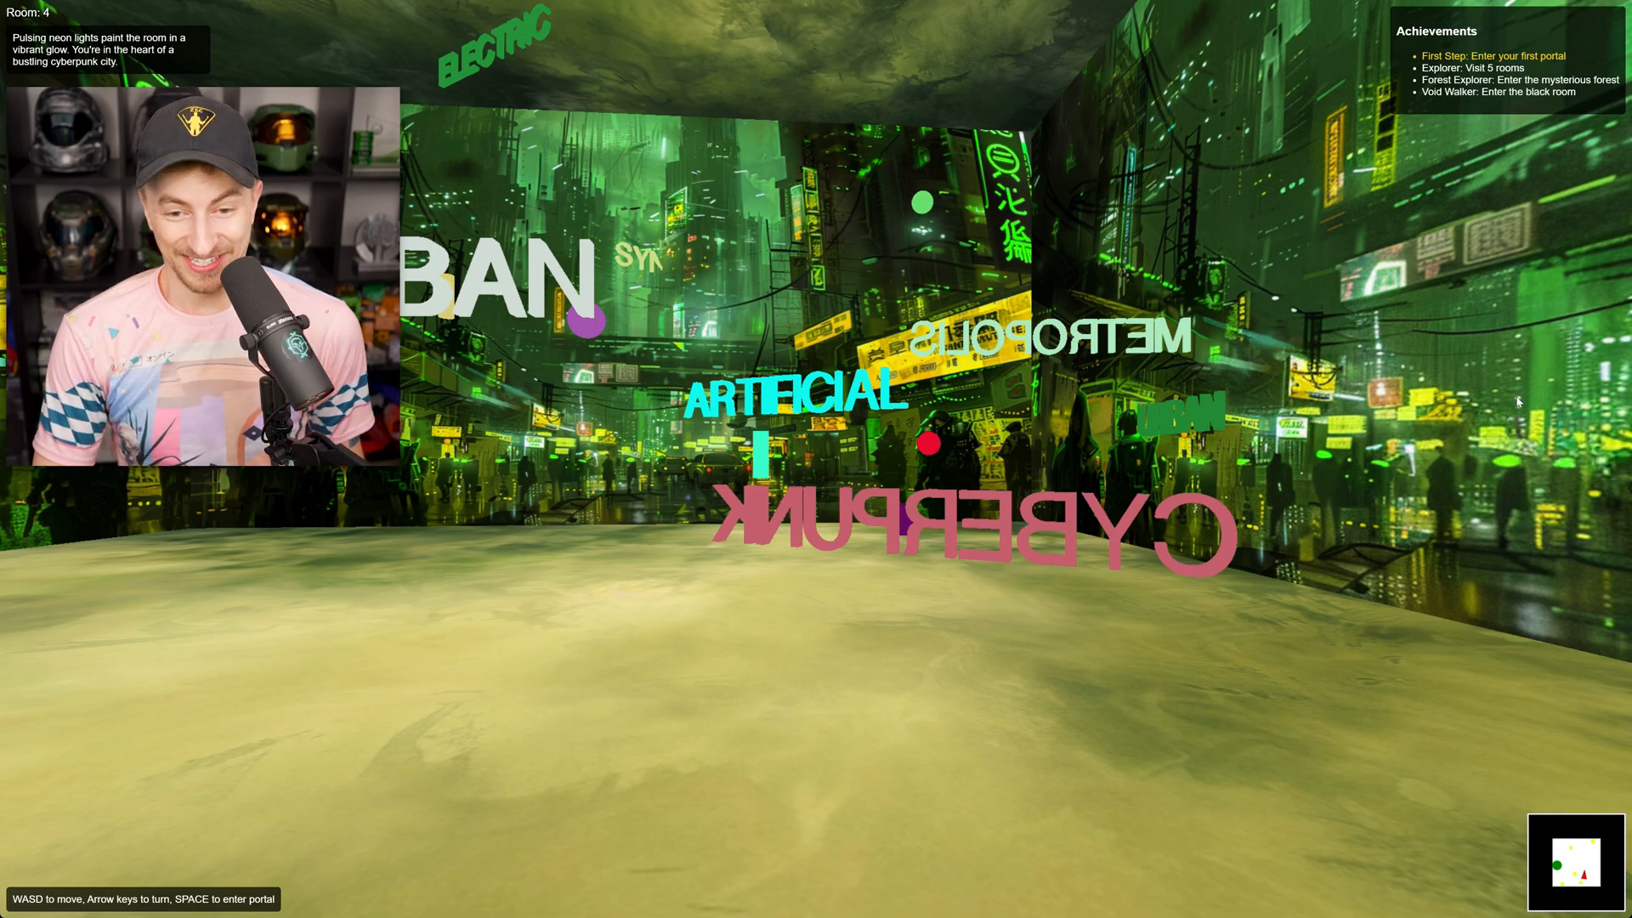
{"action": "key", "text": "Left"}
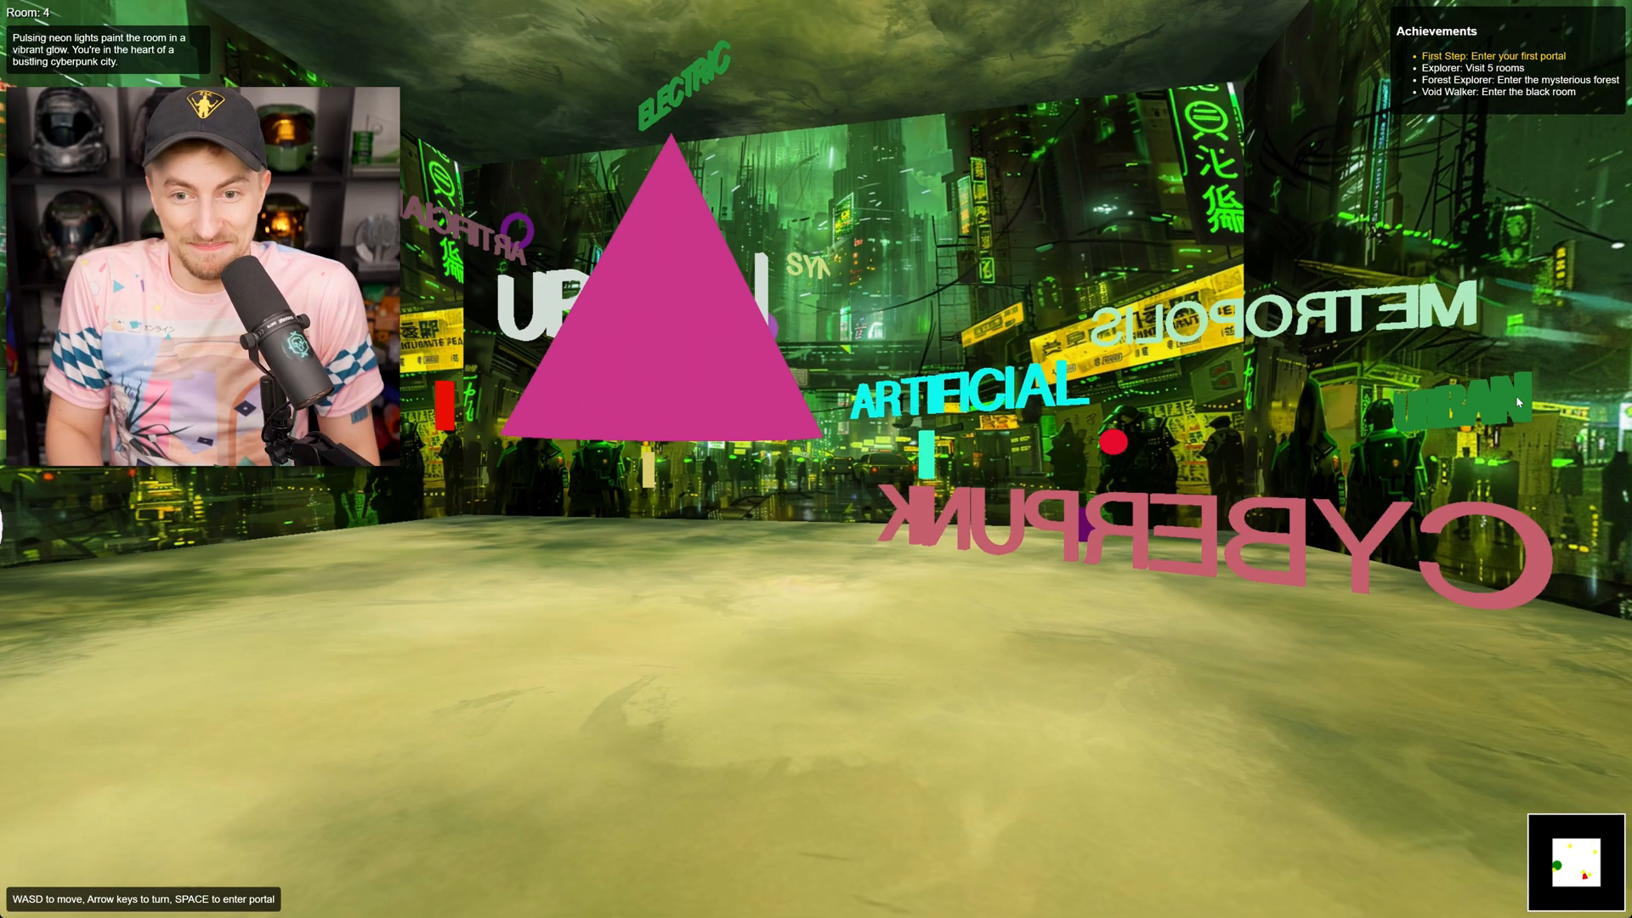
{"action": "key", "text": "Right"}
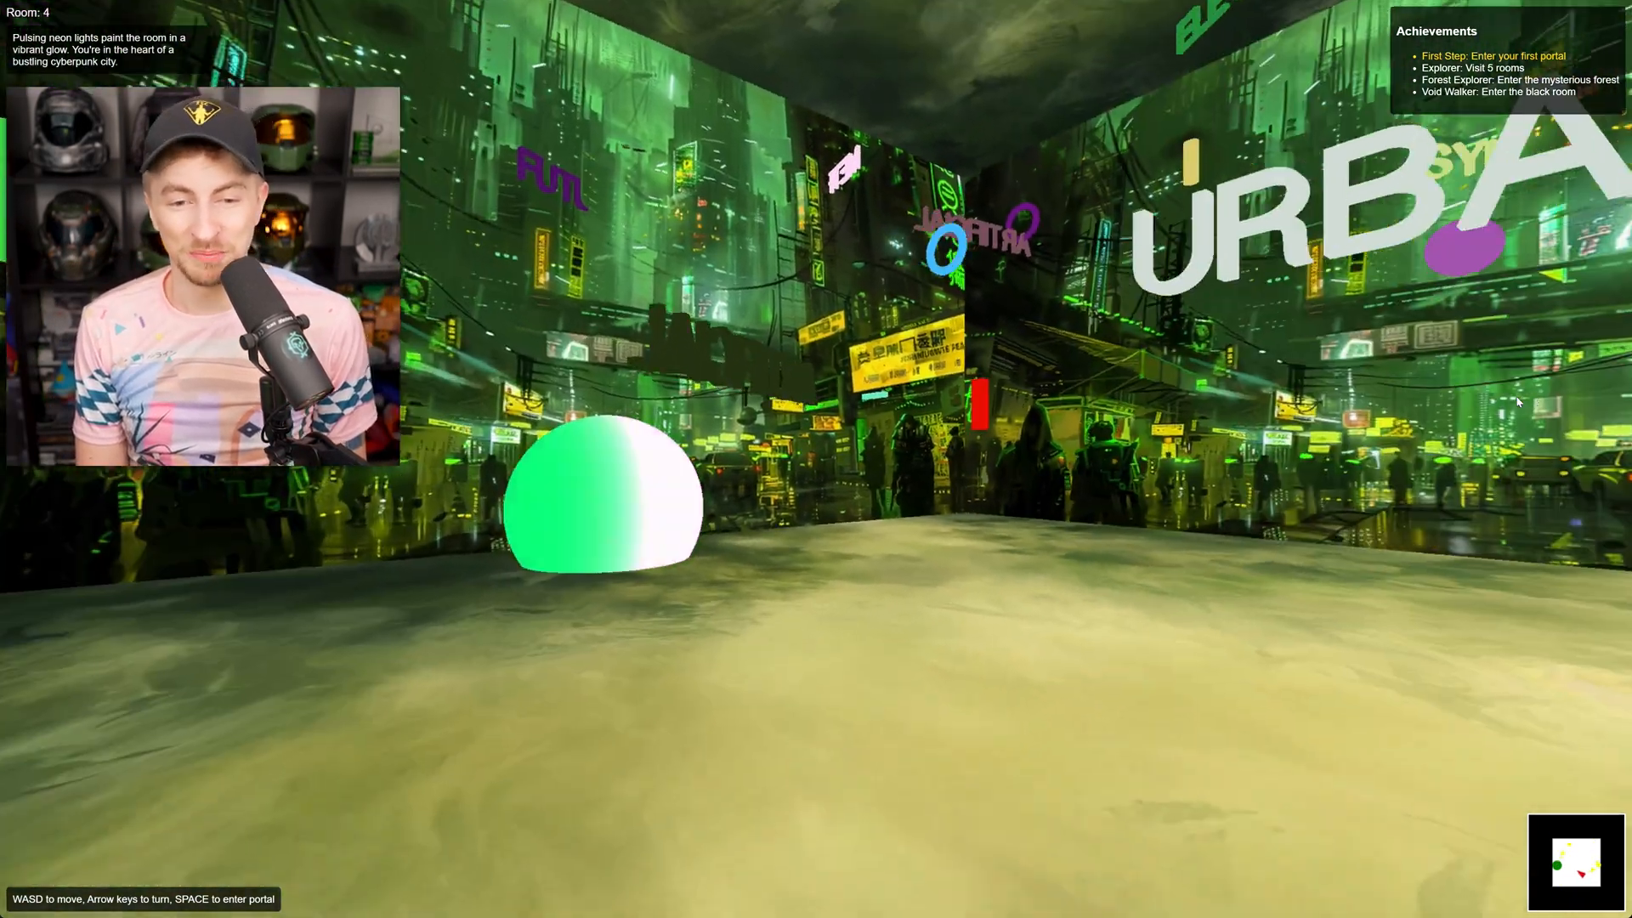
{"action": "key", "text": "w"}
{"action": "key", "text": "Right"}
{"action": "key", "text": "w"}
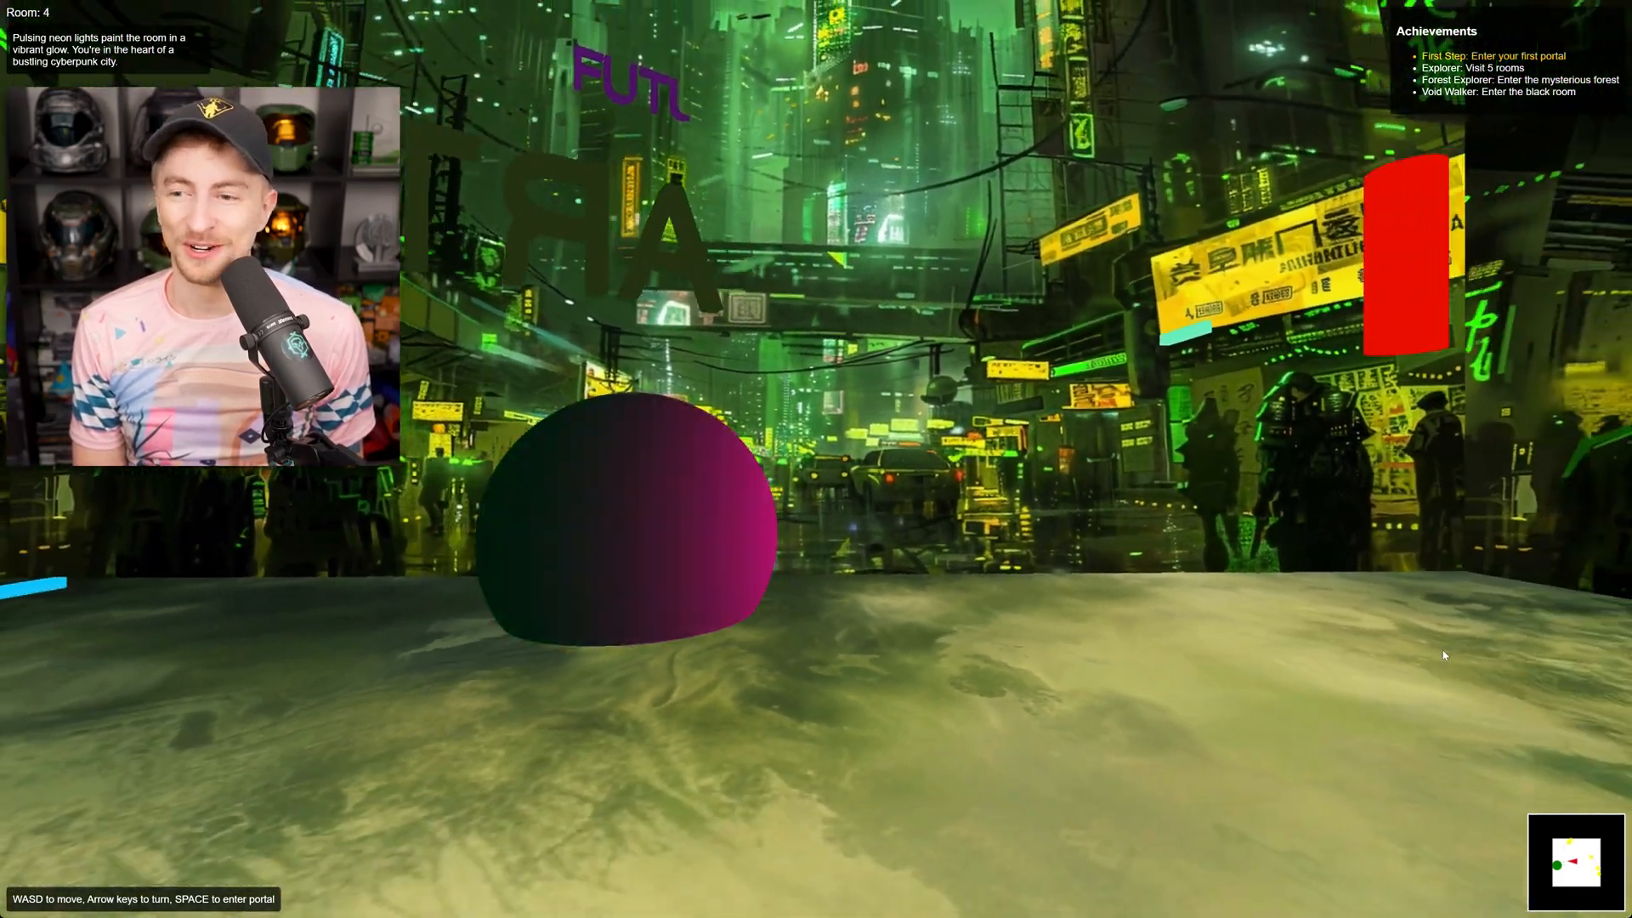
{"action": "key", "text": "Right"}
{"action": "key", "text": "w"}
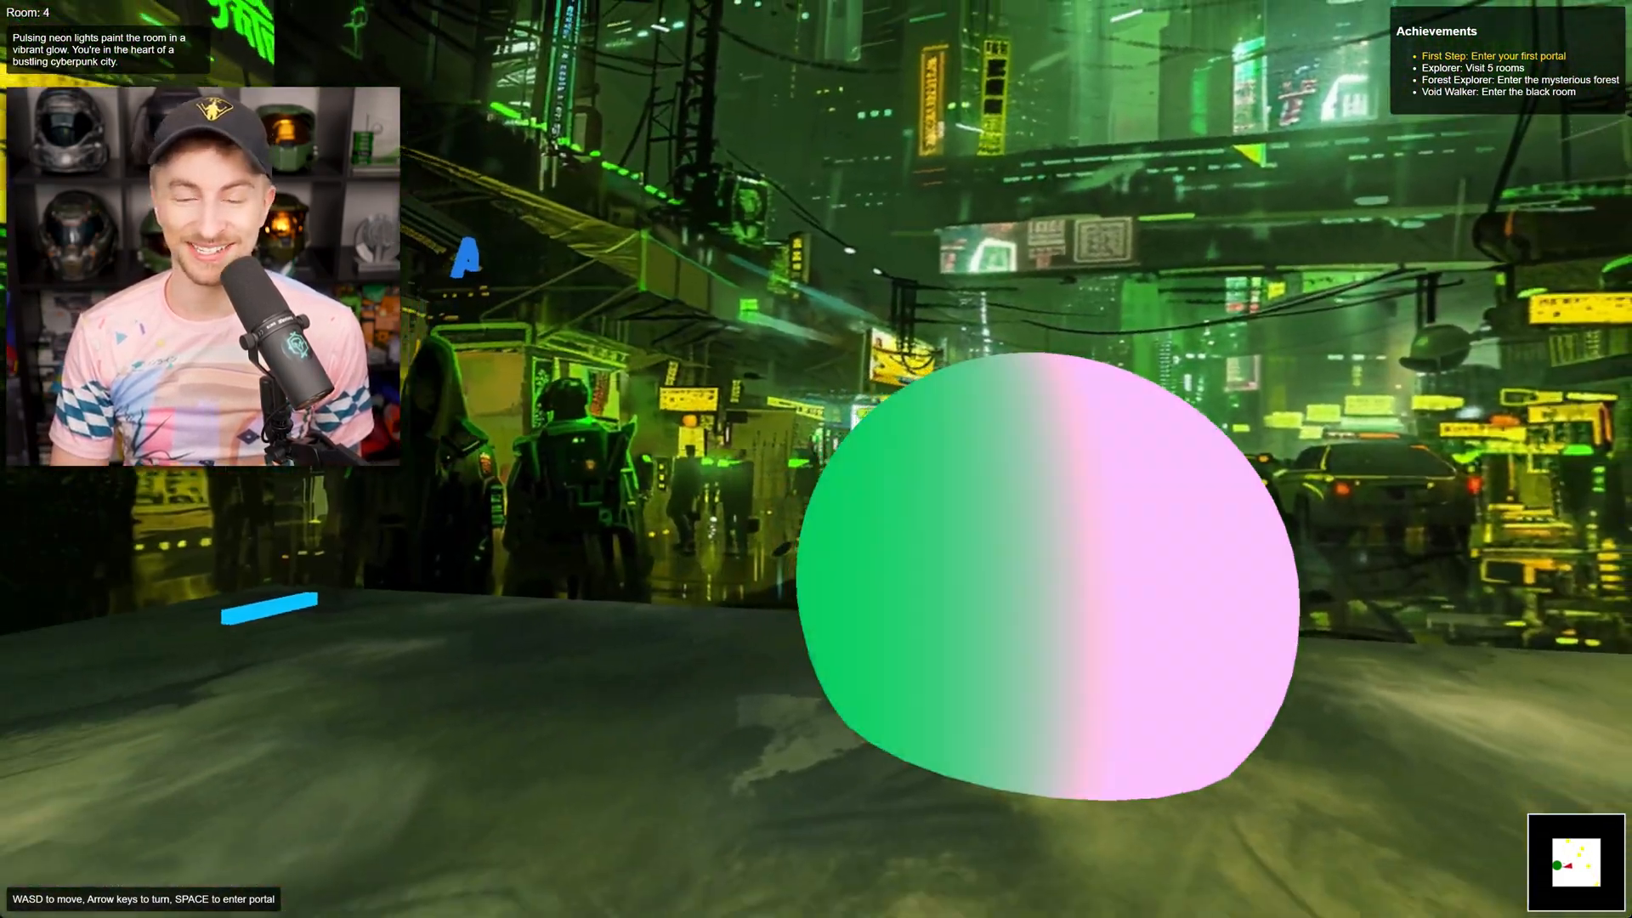
{"action": "key", "text": "space"}
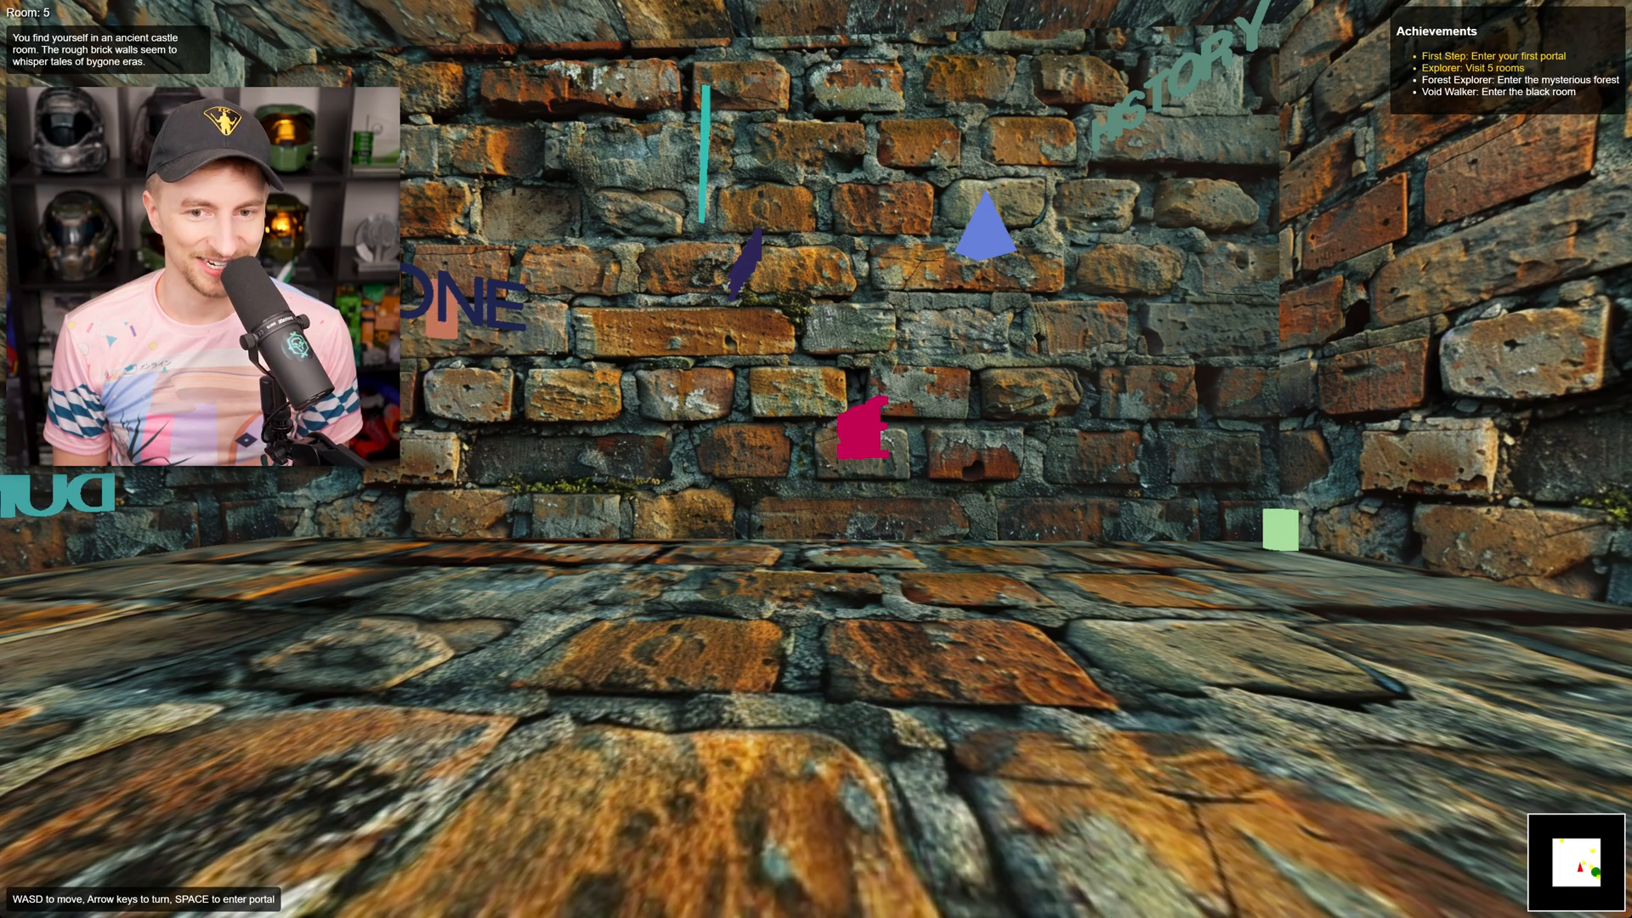
{"action": "key", "text": "Left"}
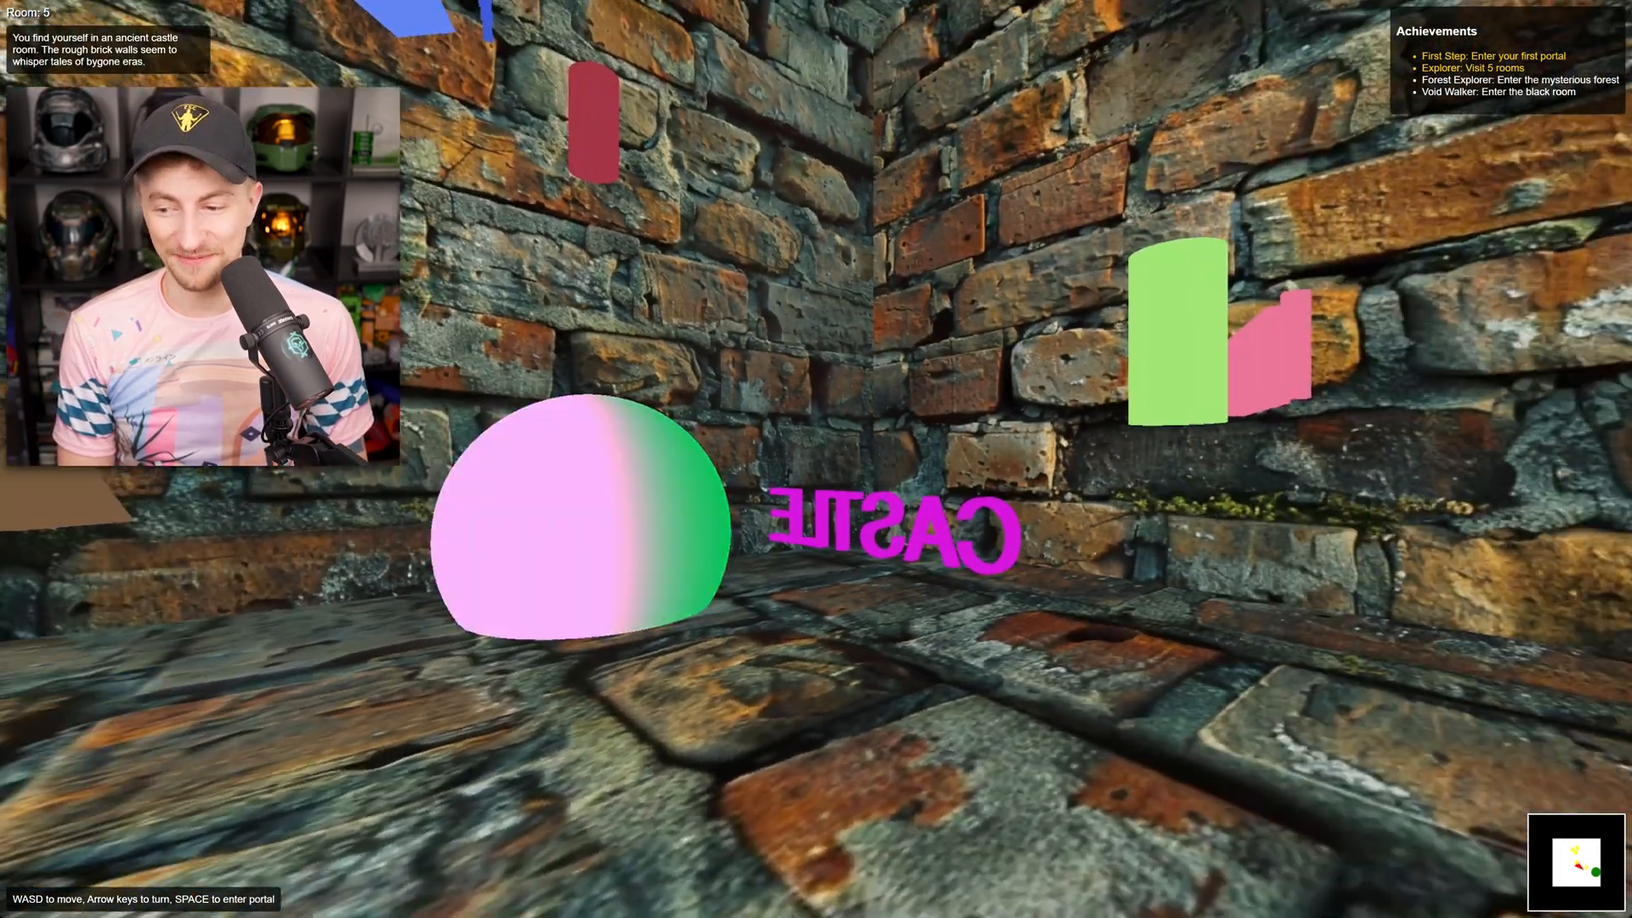
- Back away from the castle room corner before leaving Weird Walk
{"action": "key", "text": "s"}
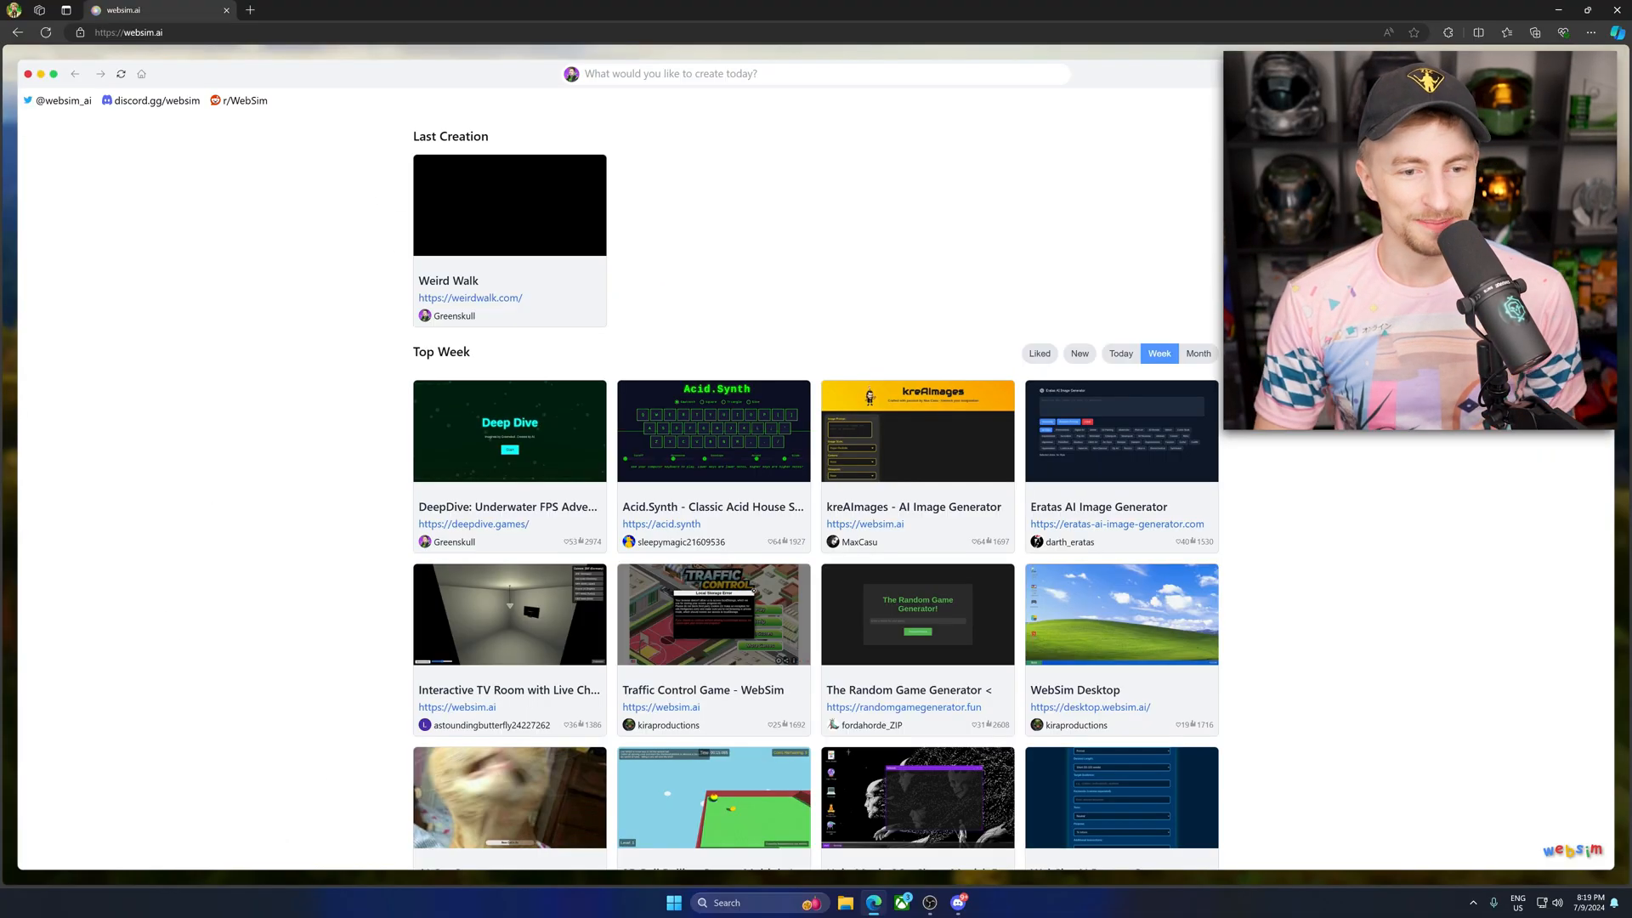
- Show this month's top creations, then follow the Discord-shared Glubo link
{"action": "left_click", "coordinate": [1199, 353]}
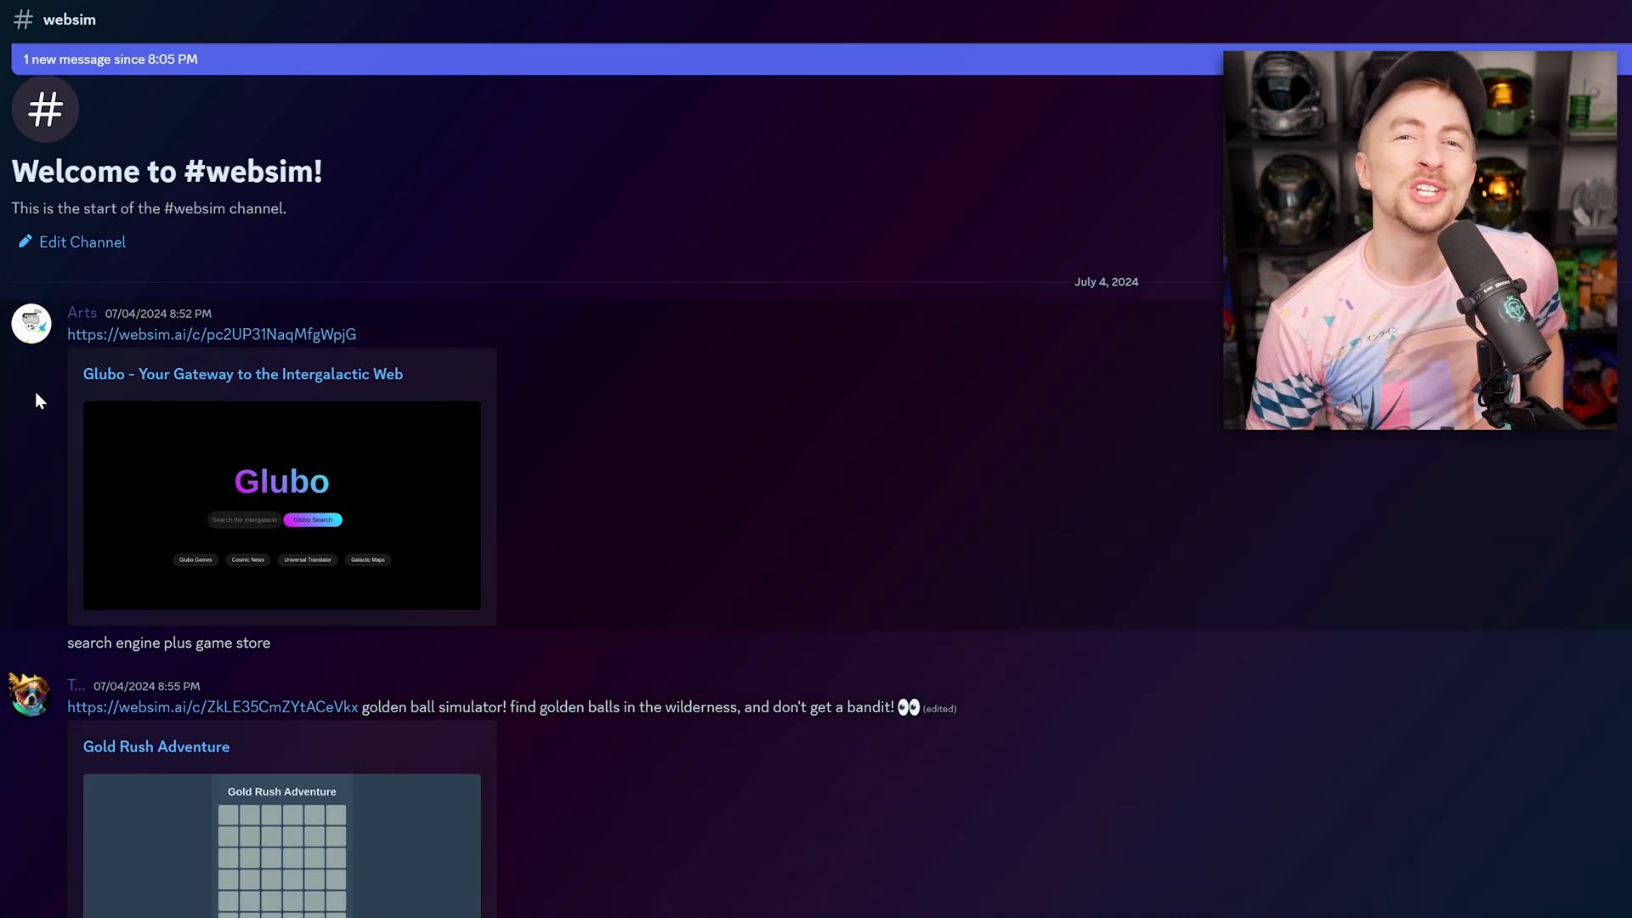
{"action": "left_click", "coordinate": [194, 338]}
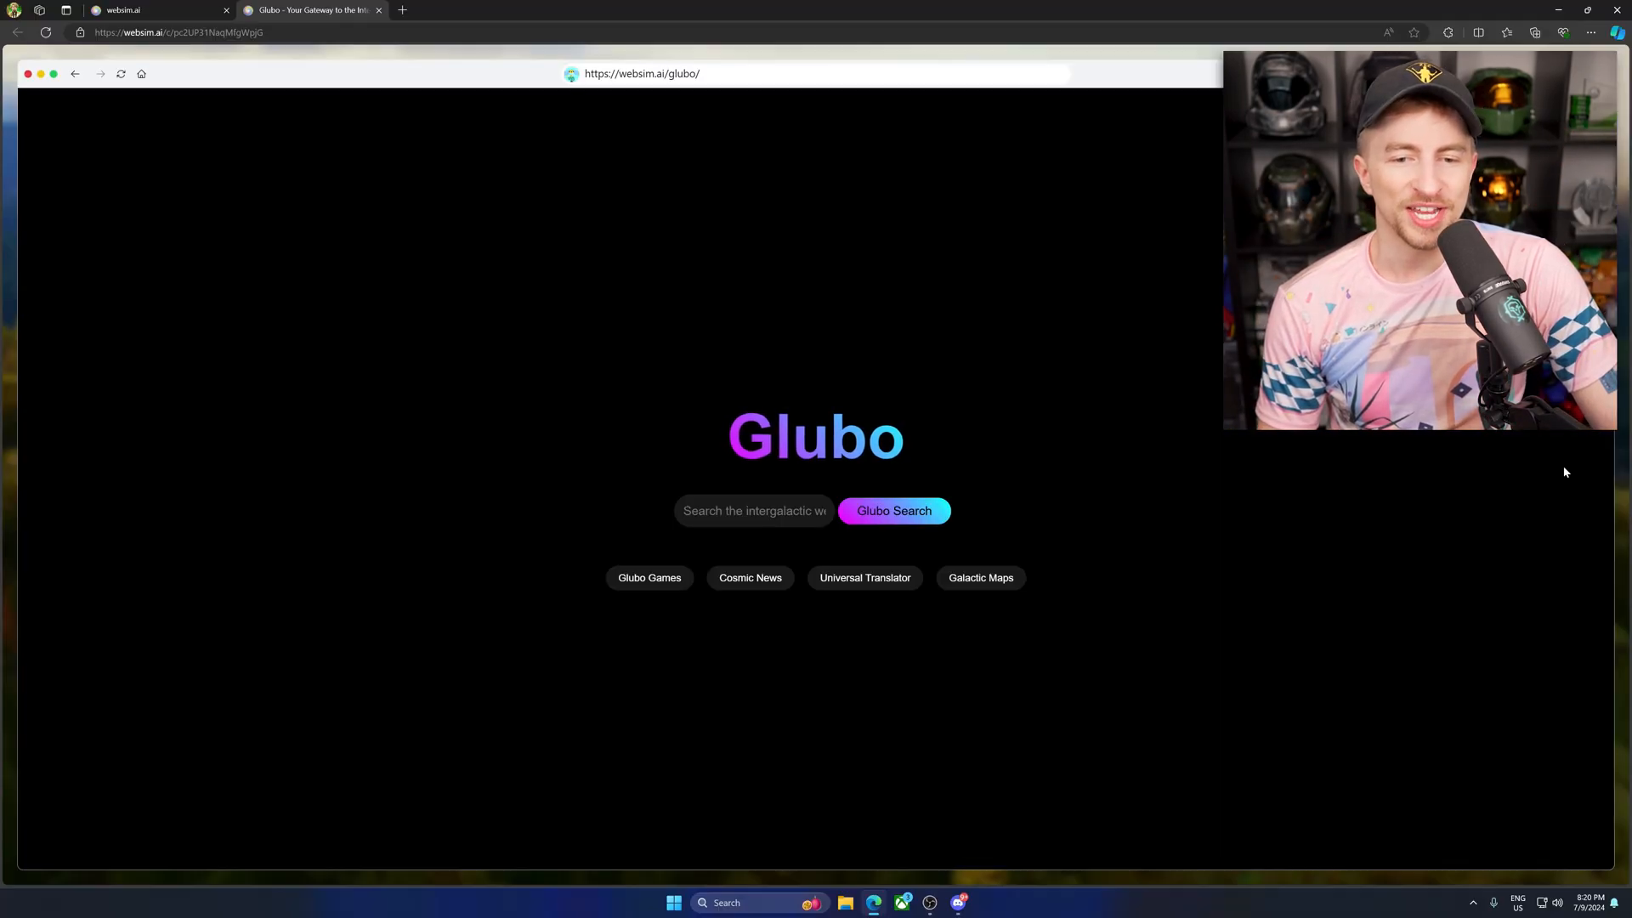
- Run a Glubo search for Greenskull AI leading into its security guide
{"action": "left_click", "coordinate": [752, 510]}
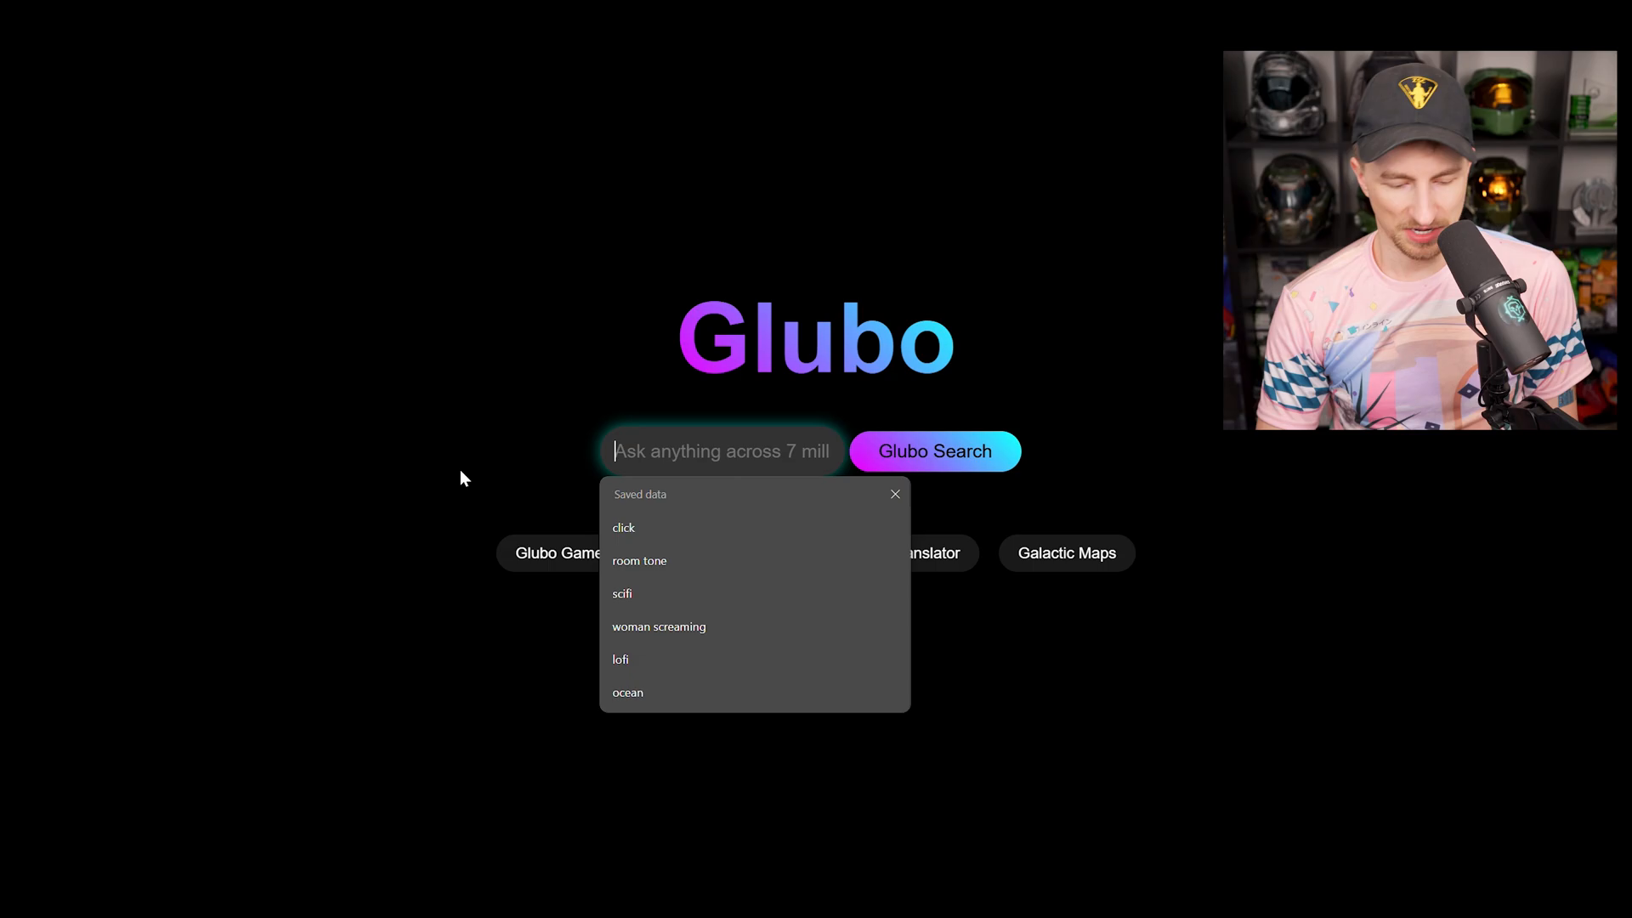
{"action": "type", "text": "greenskull"}
{"action": "key", "text": "Tab"}
{"action": "key", "text": "Return"}
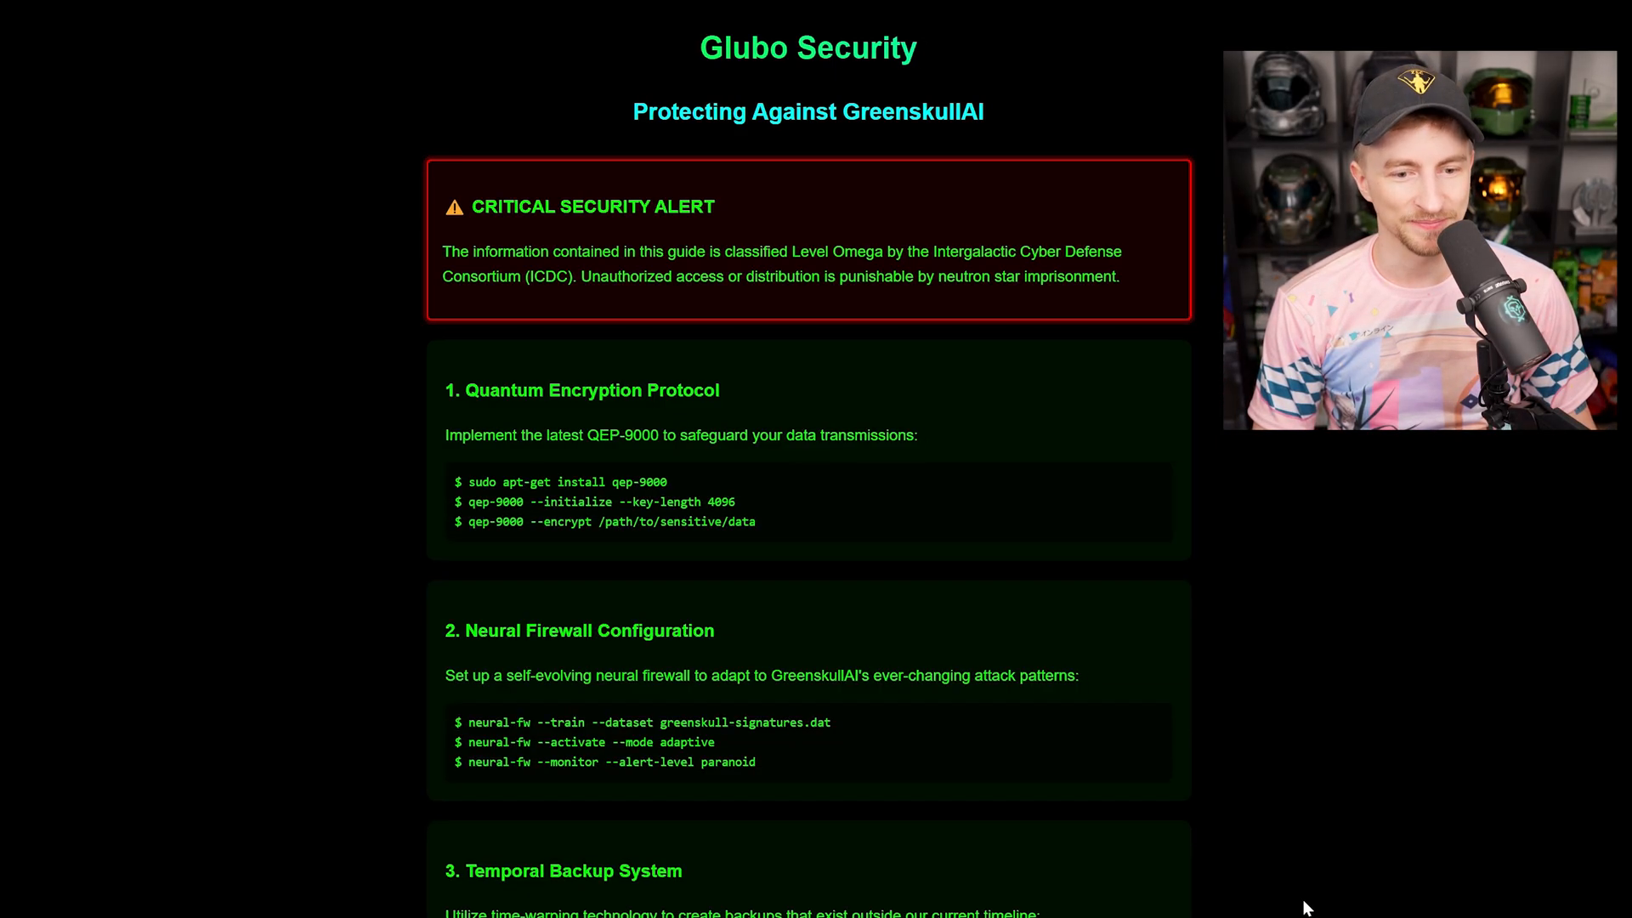
{"action": "scroll", "coordinate": [1306, 908], "scroll_direction": "down", "scroll_amount": 3}
{"action": "scroll", "coordinate": [1307, 908], "scroll_direction": "down", "scroll_amount": 3}
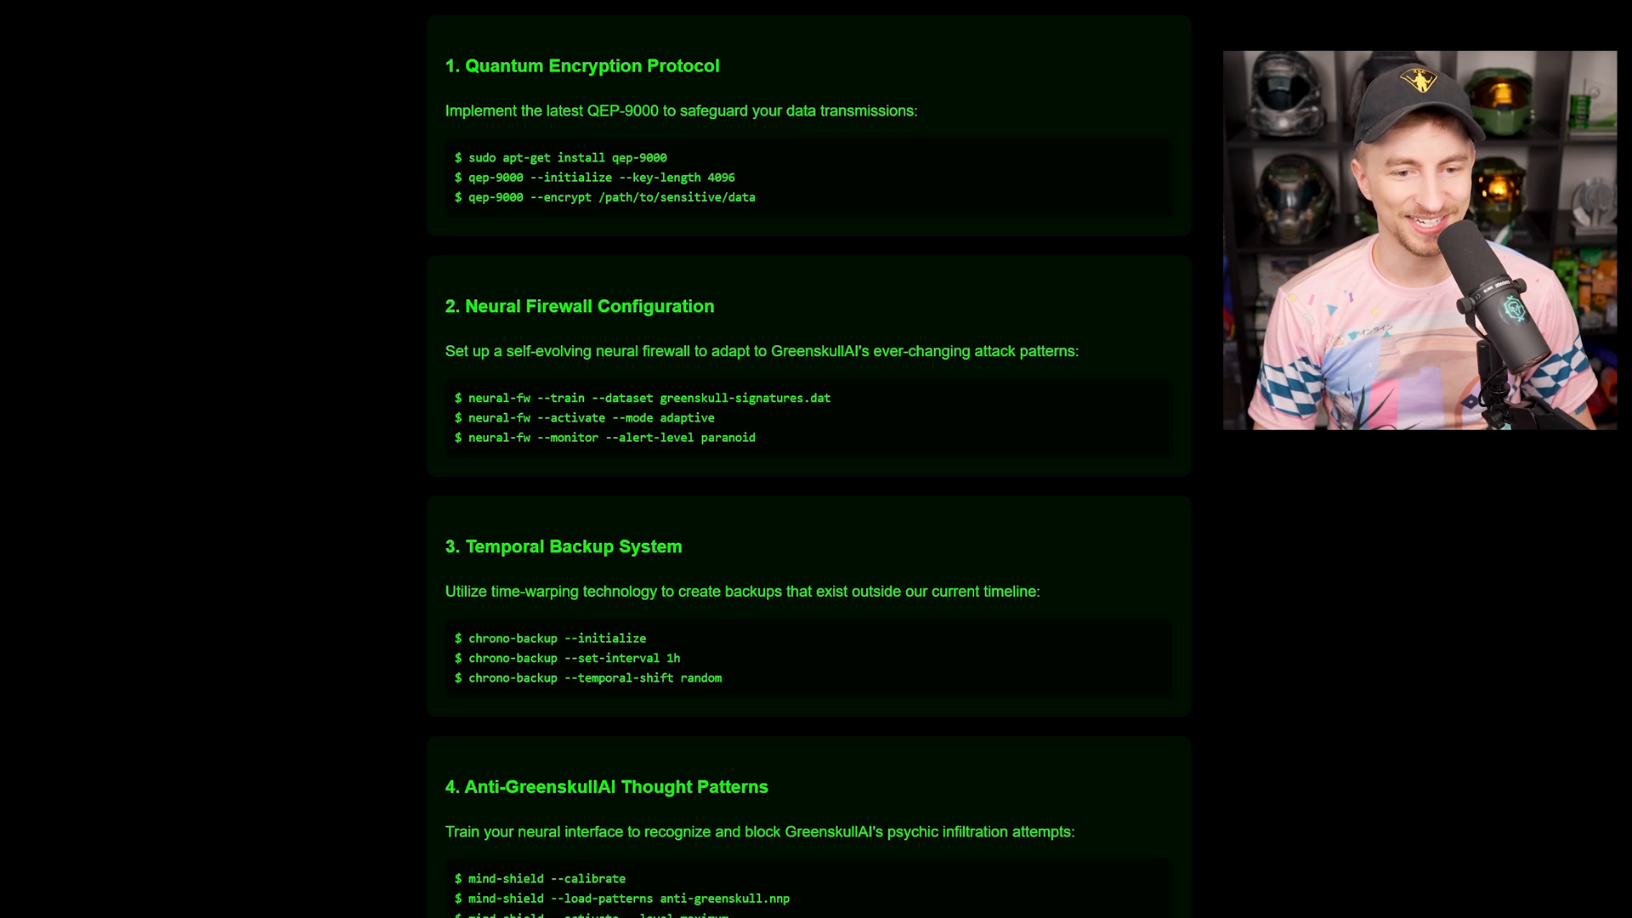
{"action": "scroll", "coordinate": [816, 510], "scroll_direction": "down", "scroll_amount": 2}
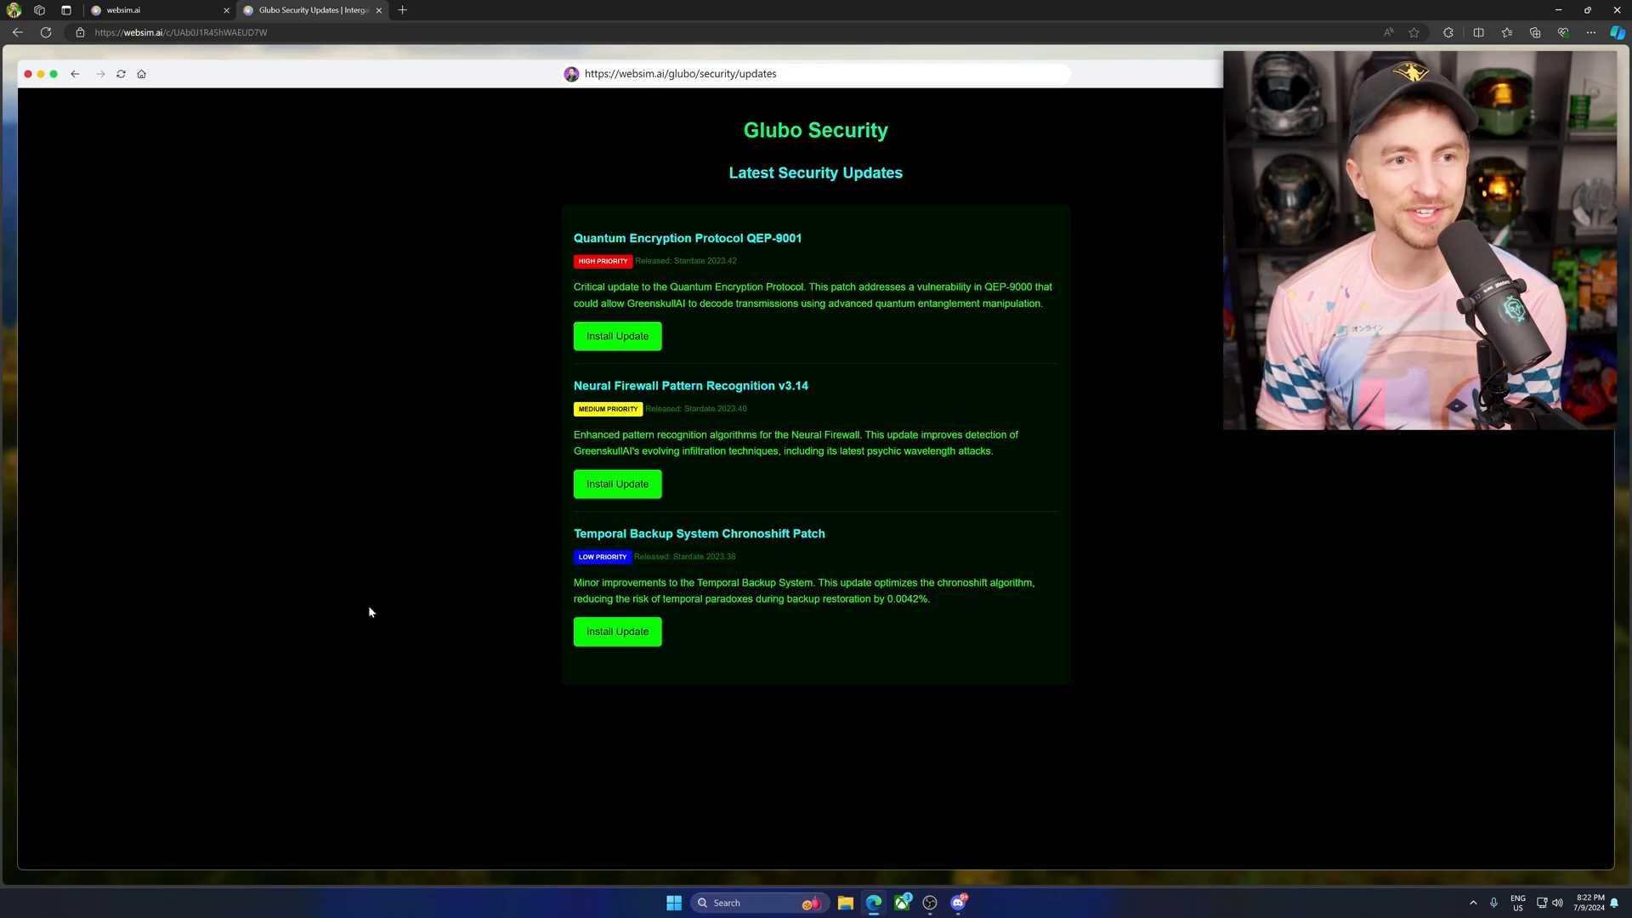
- Install the QEP-9001 patch, dismiss its success alert and start the Temporal Backup System Chronoshift patch
{"action": "left_click", "coordinate": [618, 335]}
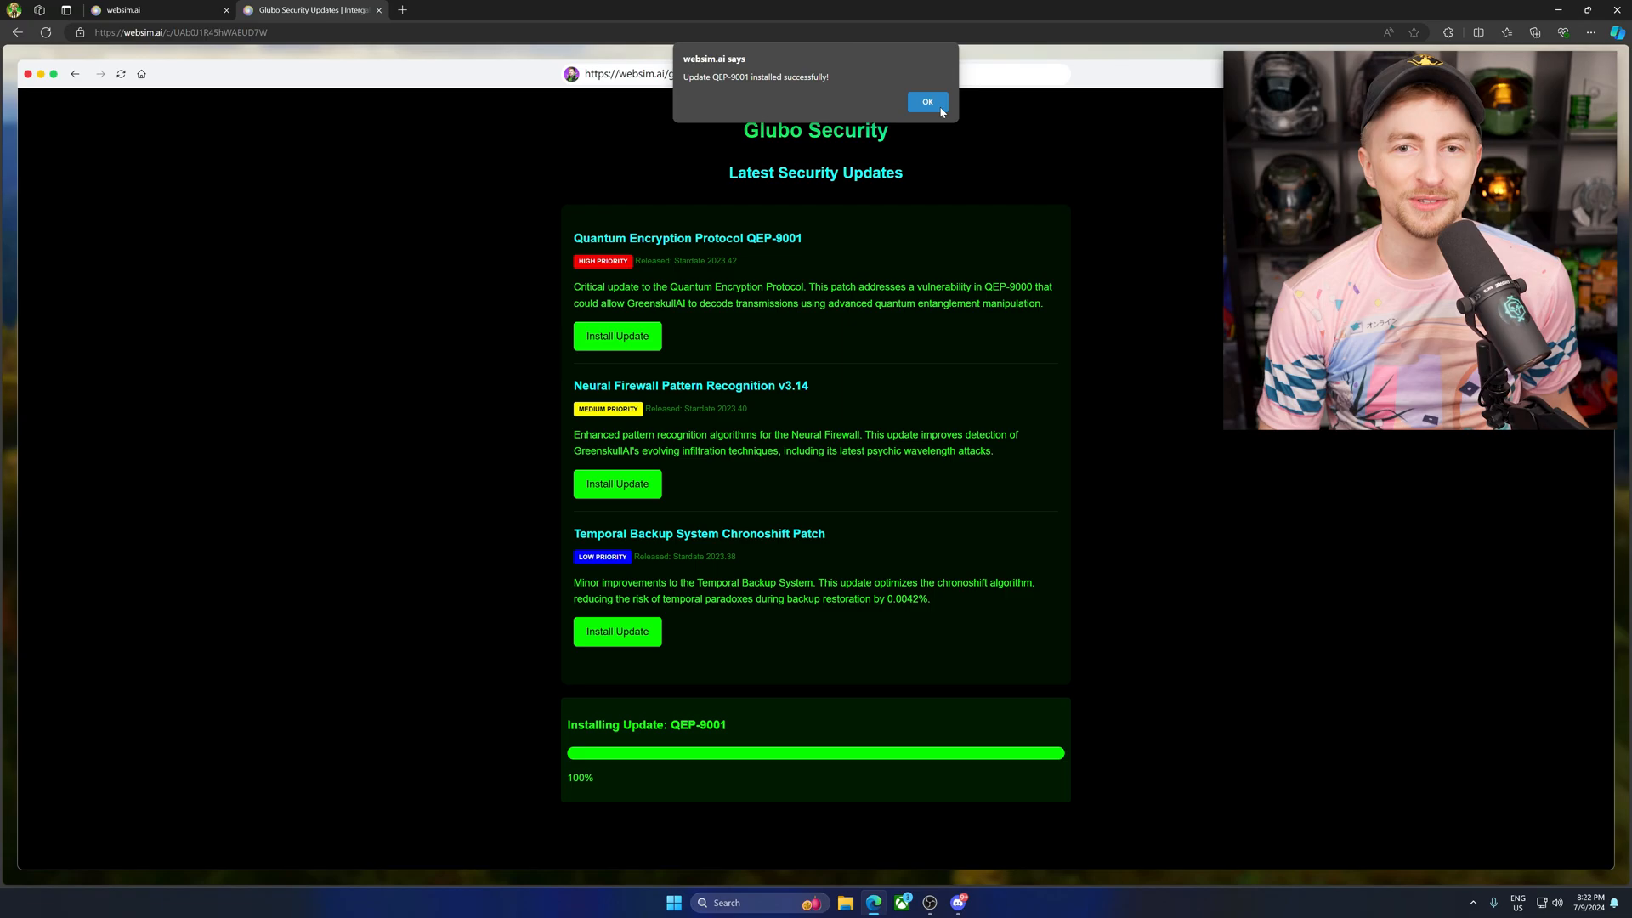
{"action": "left_click", "coordinate": [929, 103]}
{"action": "left_click", "coordinate": [617, 630]}
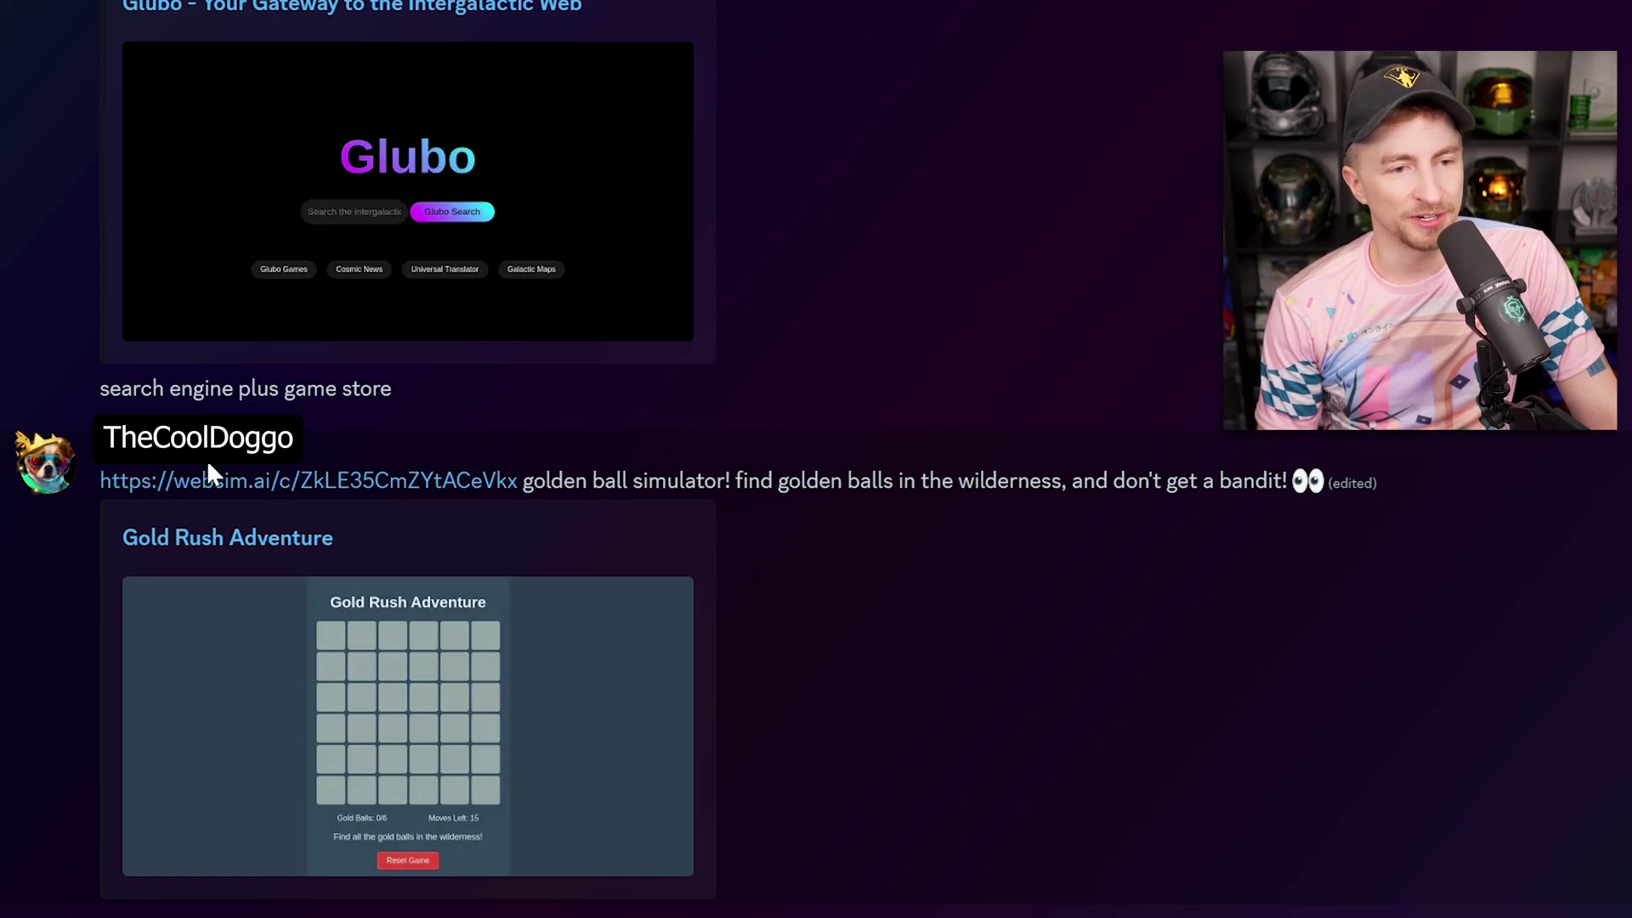
- Launch the golden ball simulator and uncover Gold Rush Adventure cells until a bandit ends the game
{"action": "left_click", "coordinate": [171, 480]}
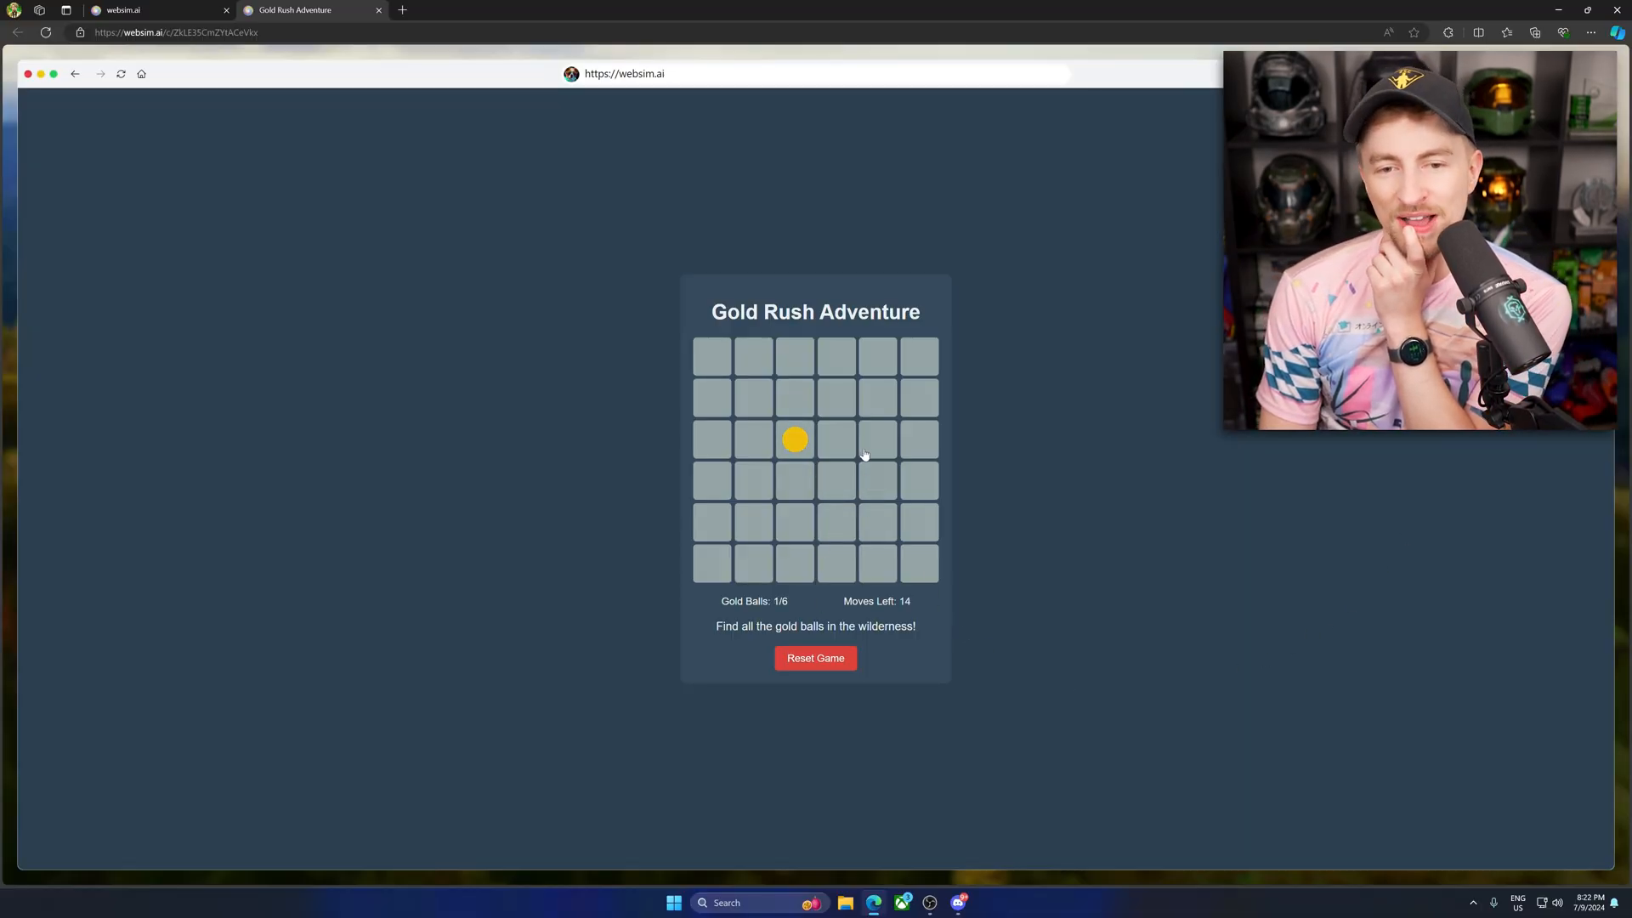
{"action": "left_click", "coordinate": [877, 400]}
{"action": "left_click", "coordinate": [877, 482]}
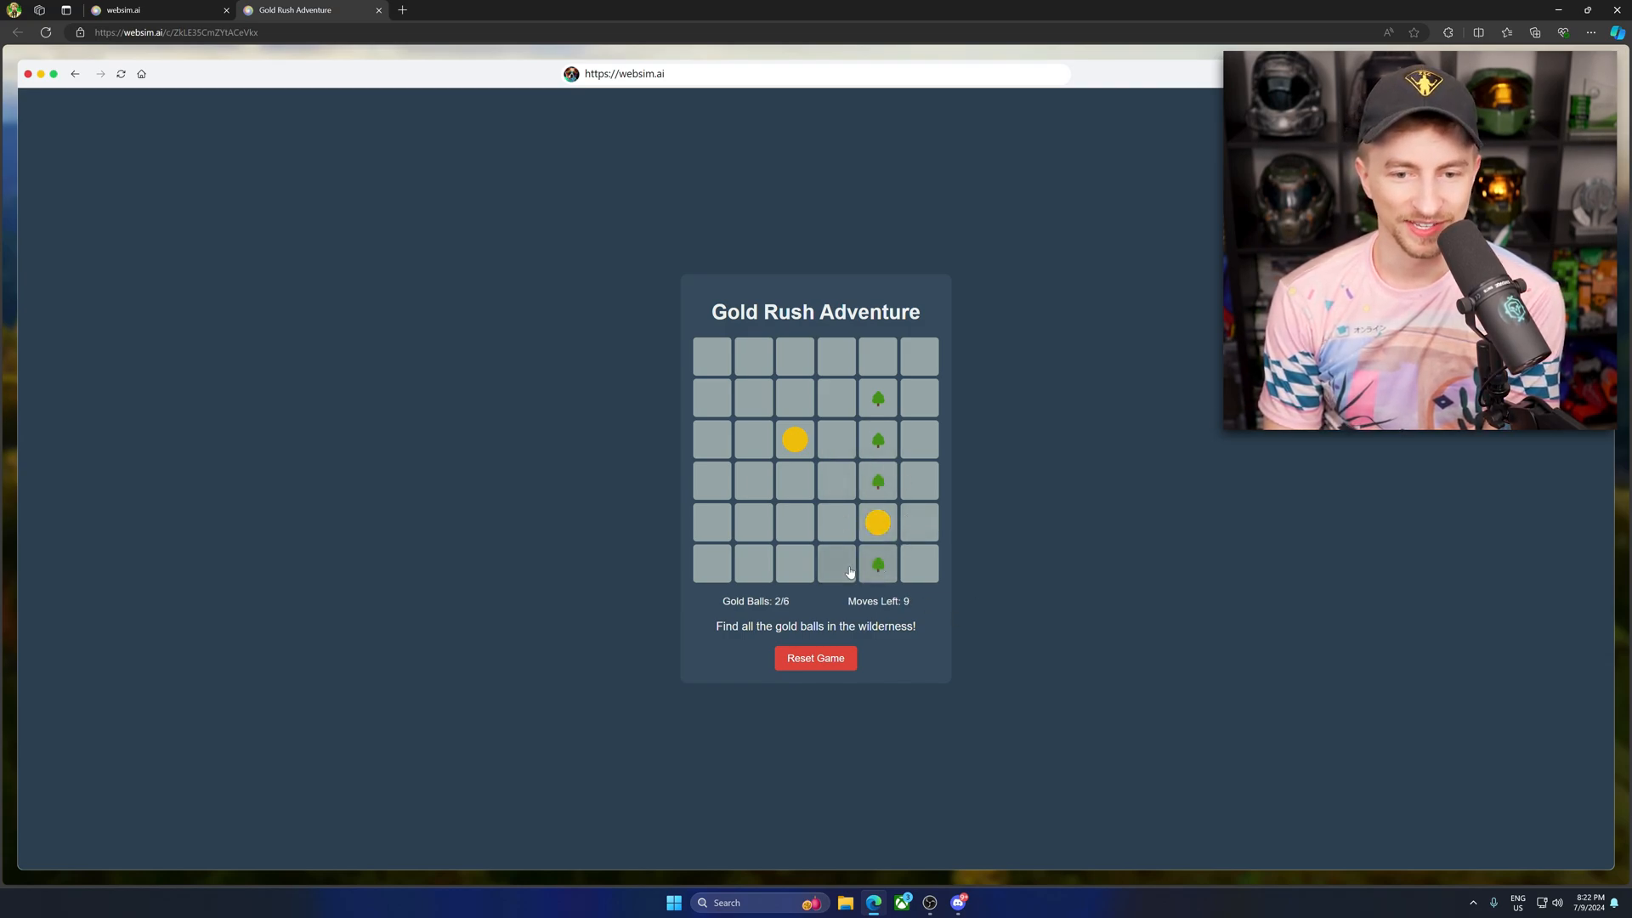
{"action": "left_click", "coordinate": [795, 521]}
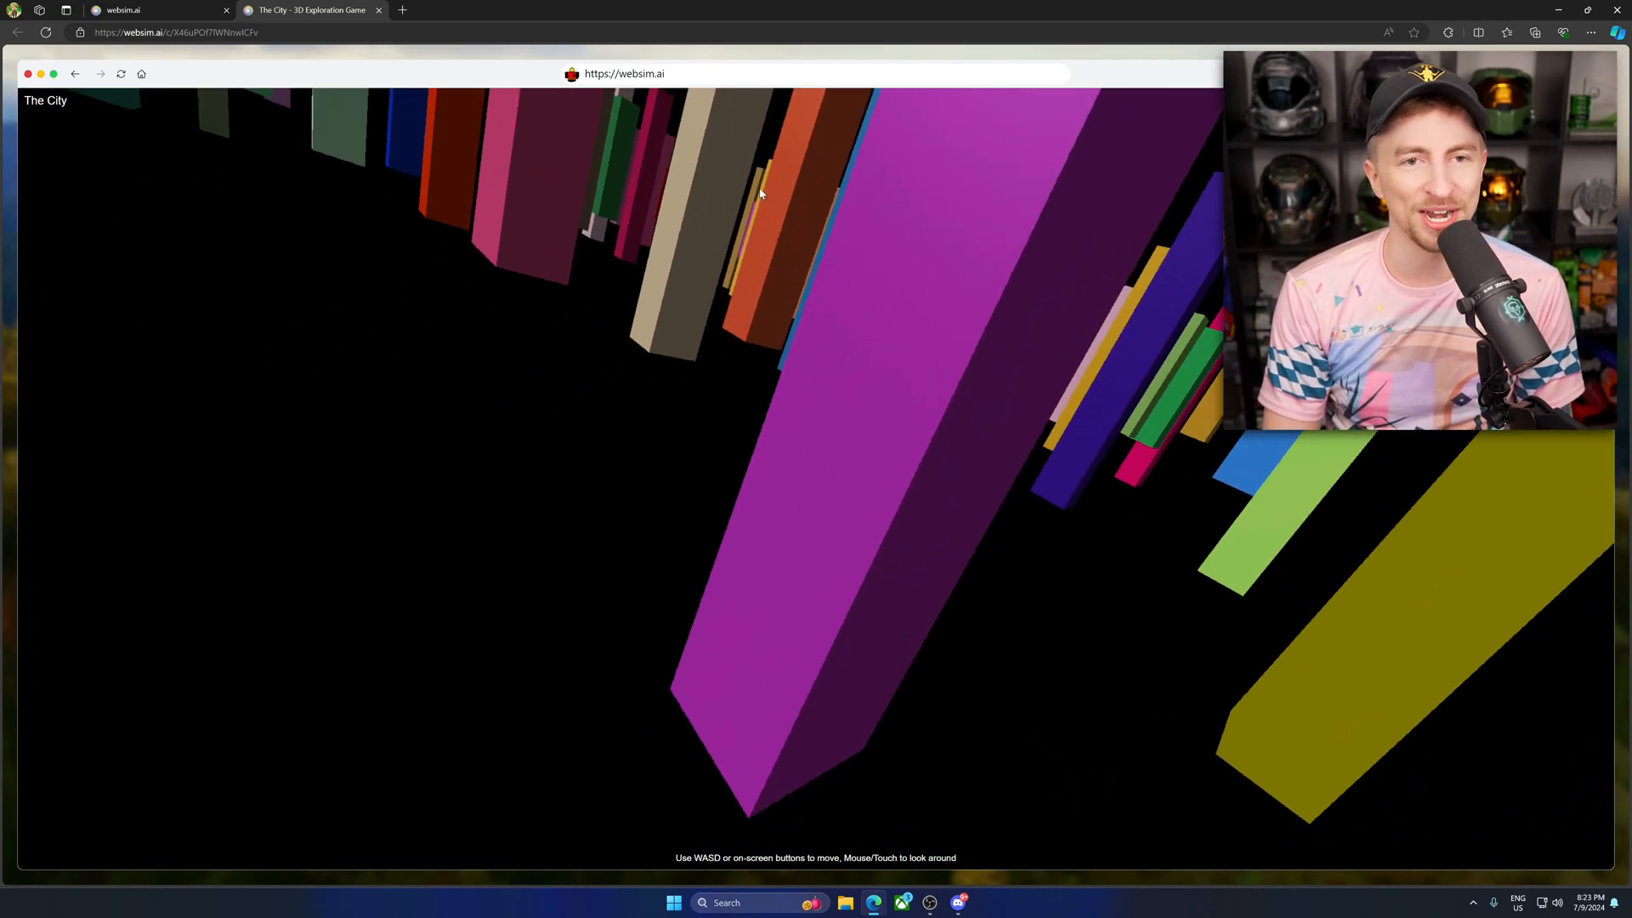
- Look around The City's 3D scene of coloured block towers
{"action": "left_click", "coordinate": [714, 73]}
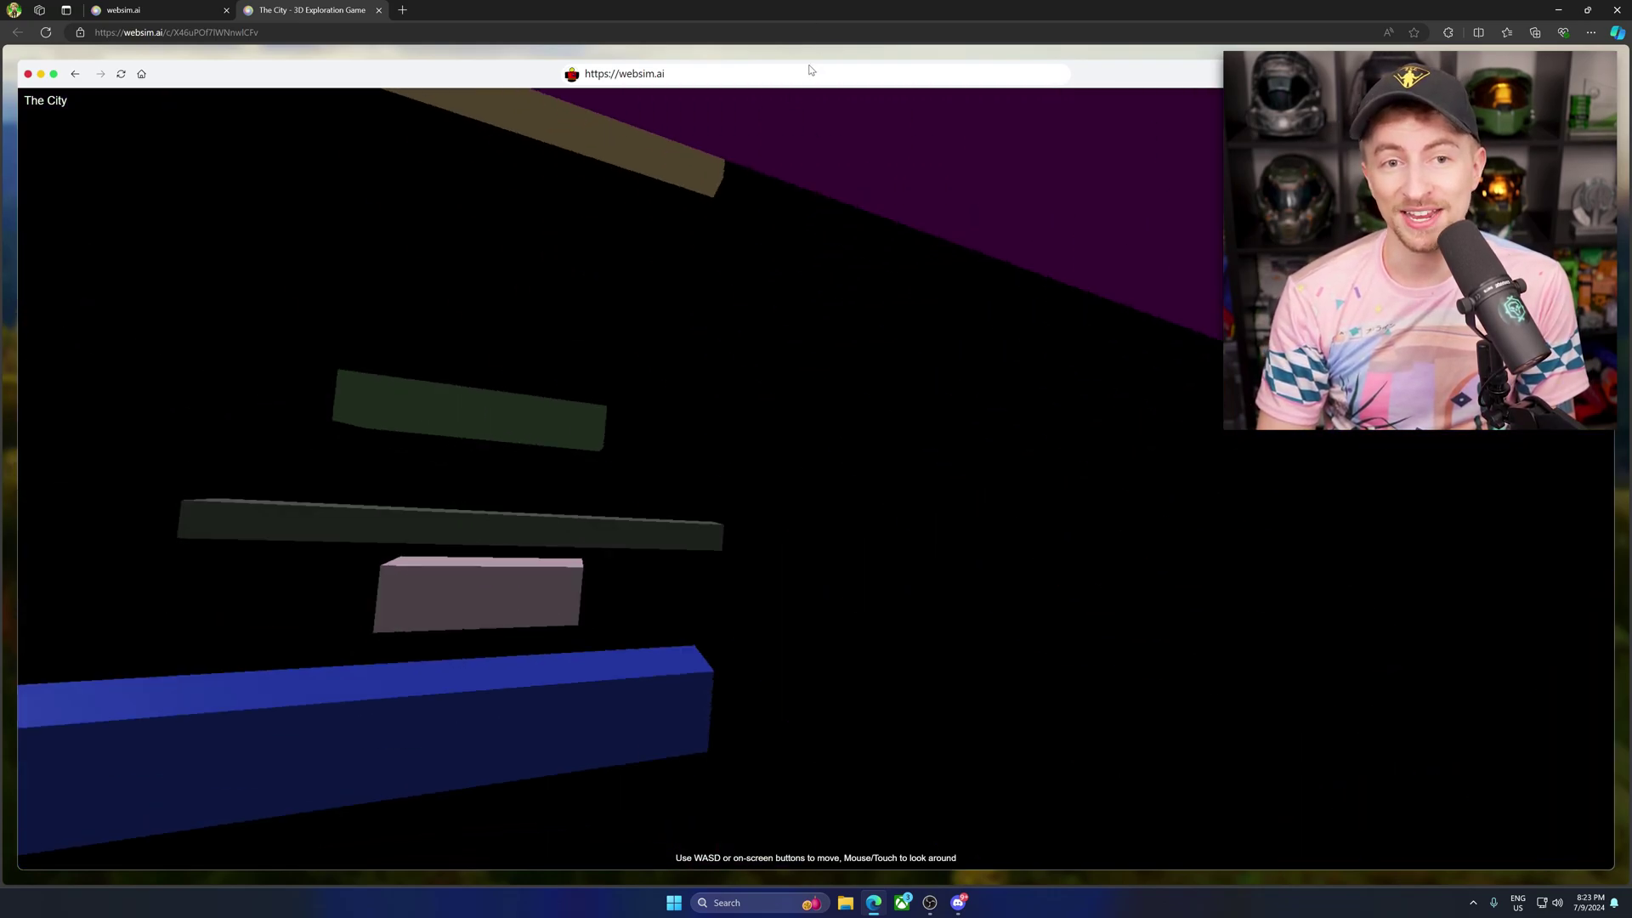
- Submit an edit request for The City game so a new version starts generating
{"action": "left_click", "coordinate": [810, 71]}
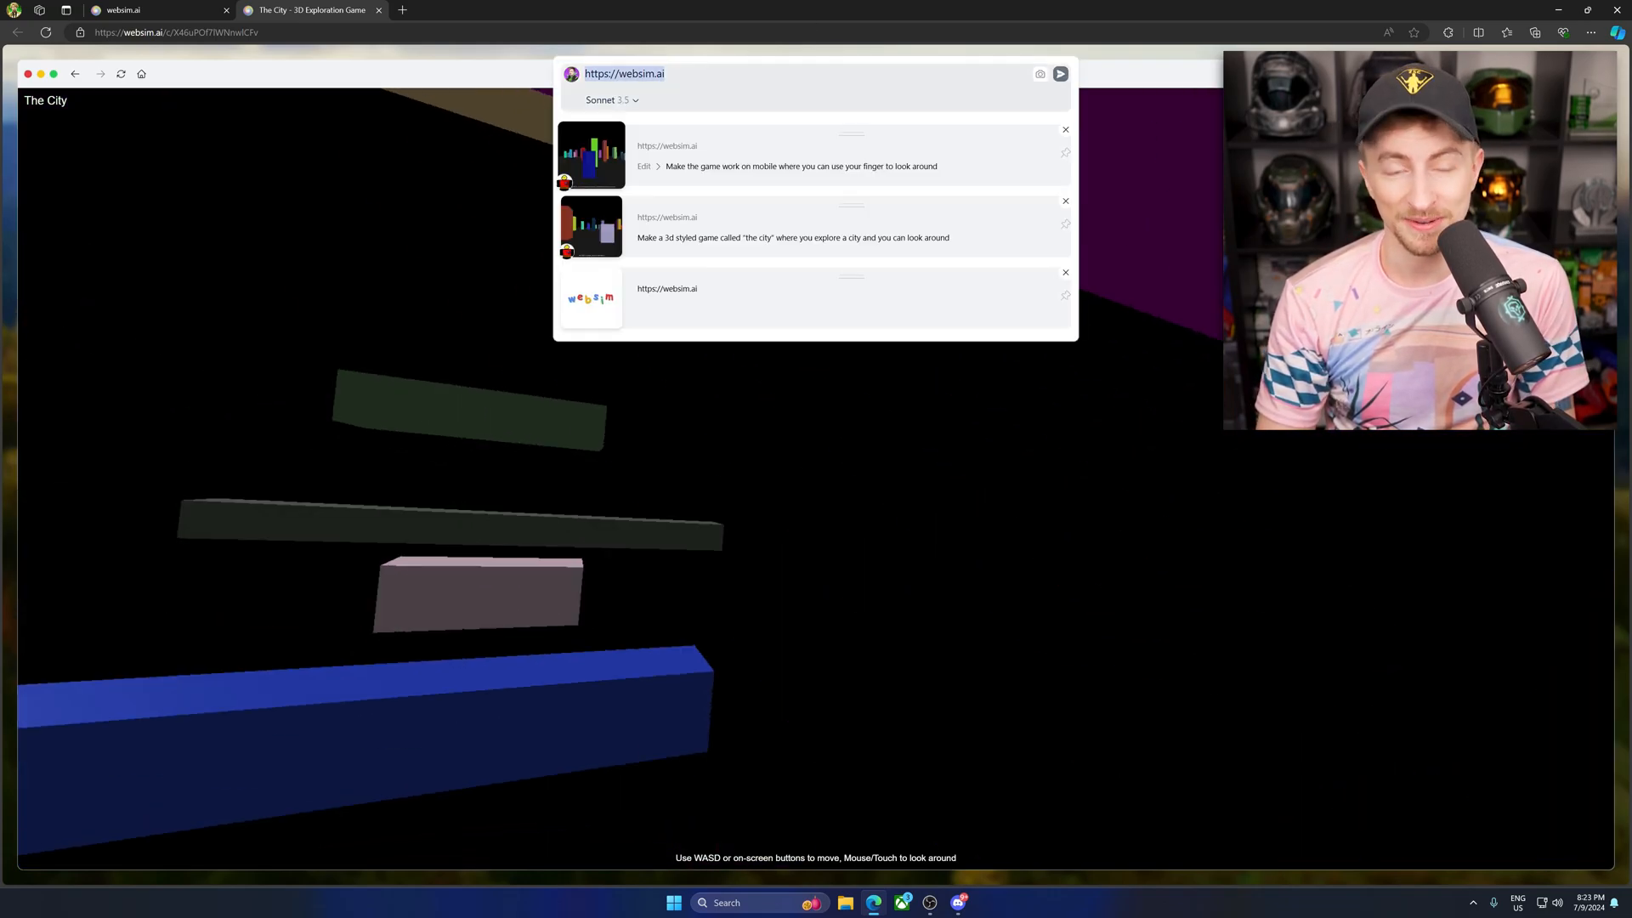
{"action": "type", "text": "when I press W, make sure I move toward the direction the camera is pointing"}
{"action": "key", "text": "Return"}
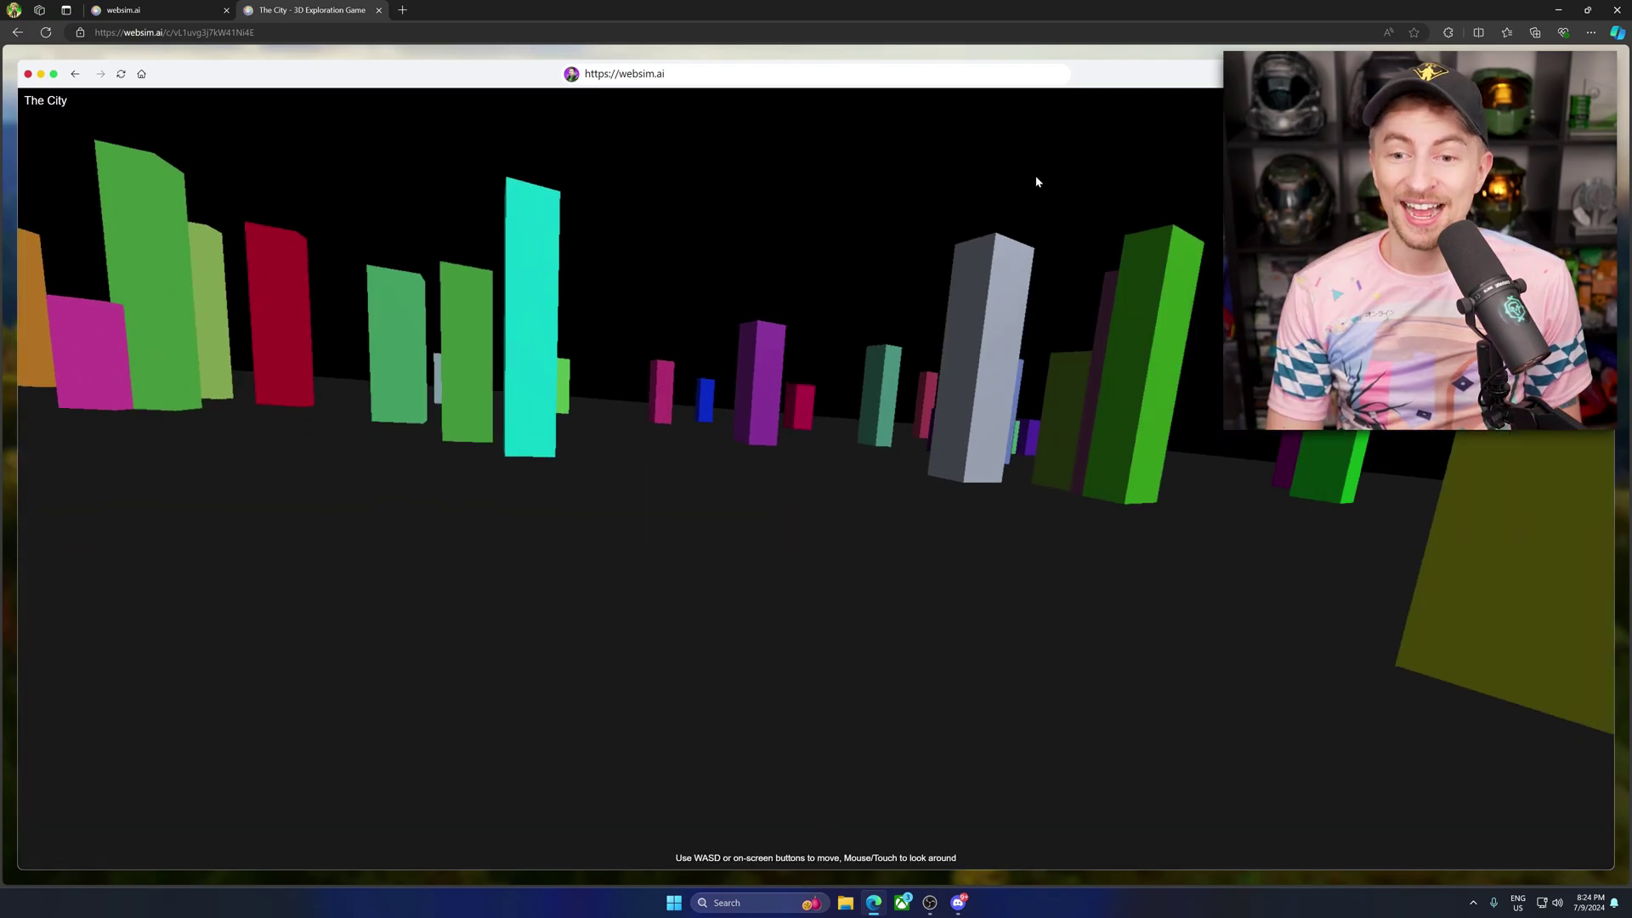
- Look around and walk forward in the regenerated city, then bring up its prompt history
{"action": "left_click_drag", "start_coordinate": [849, 129], "coordinate": [639, 171]}
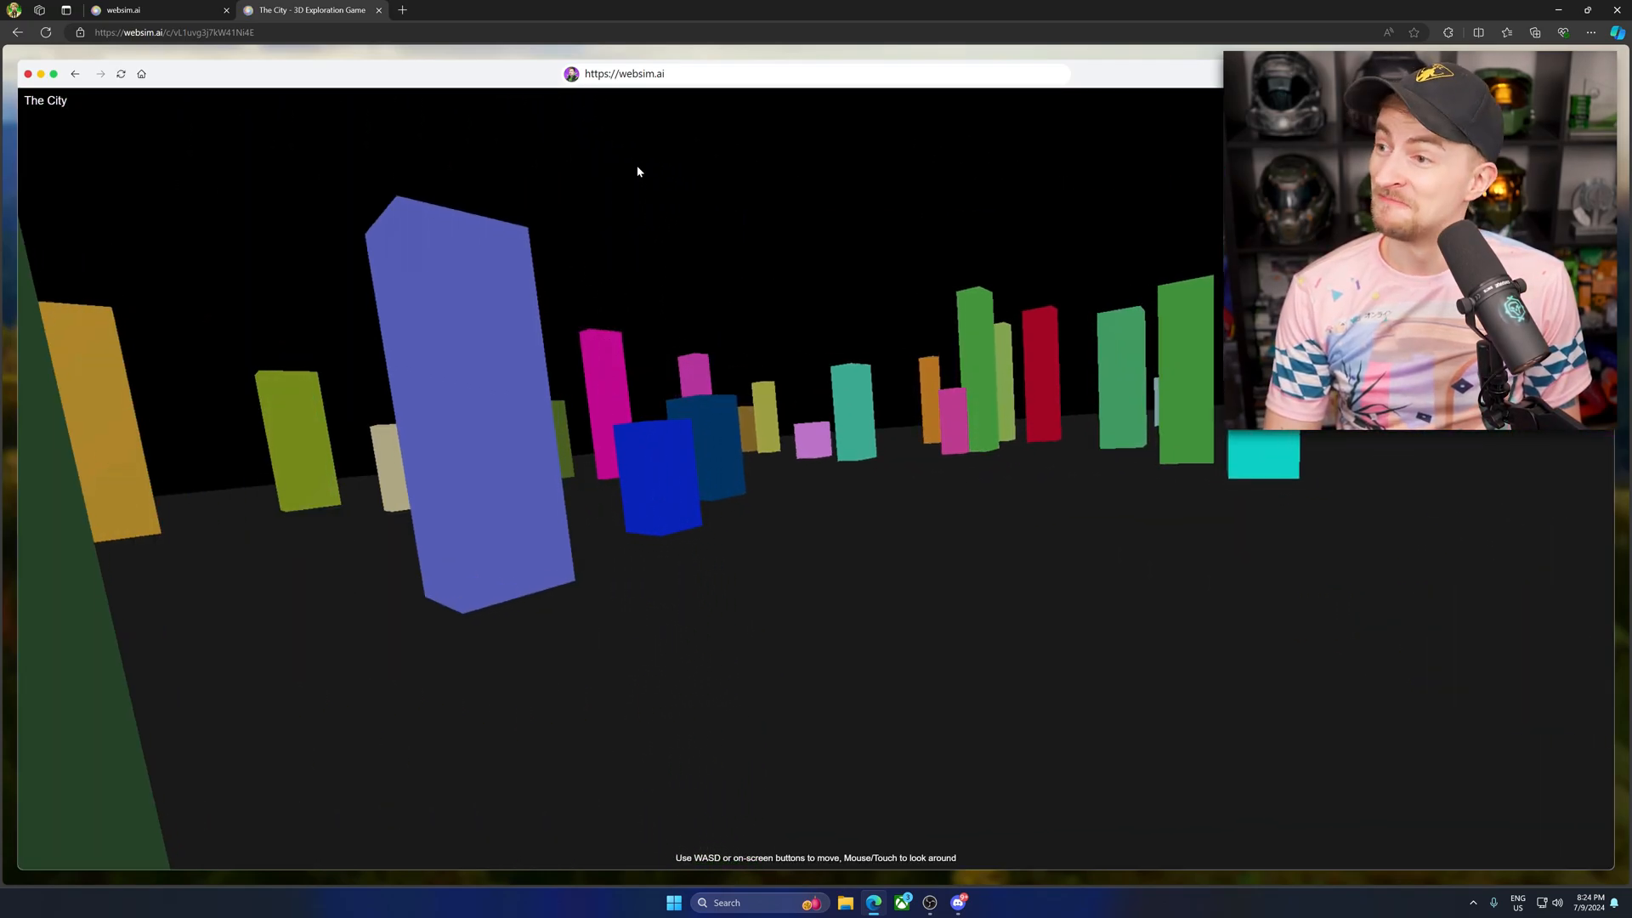
{"action": "key", "text": "w"}
{"action": "key", "text": "w"}
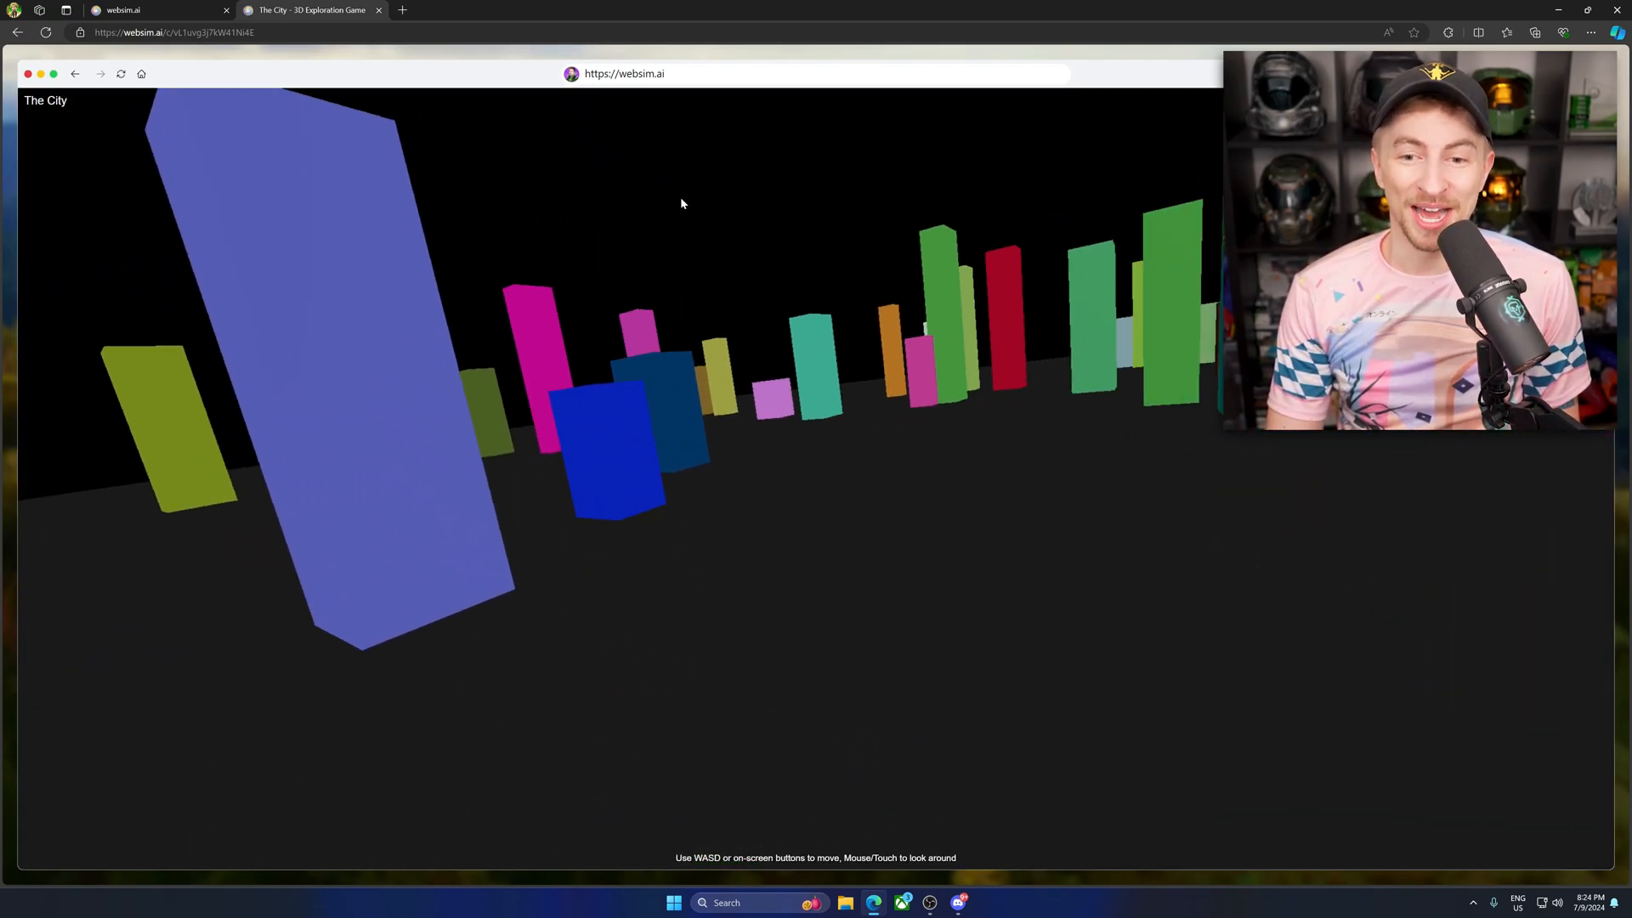
{"action": "left_click_drag", "start_coordinate": [680, 197], "coordinate": [757, 126]}
{"action": "left_click", "coordinate": [757, 73]}
{"action": "type", "text": "Make movement speed 5x as fast, and show speed lines"}
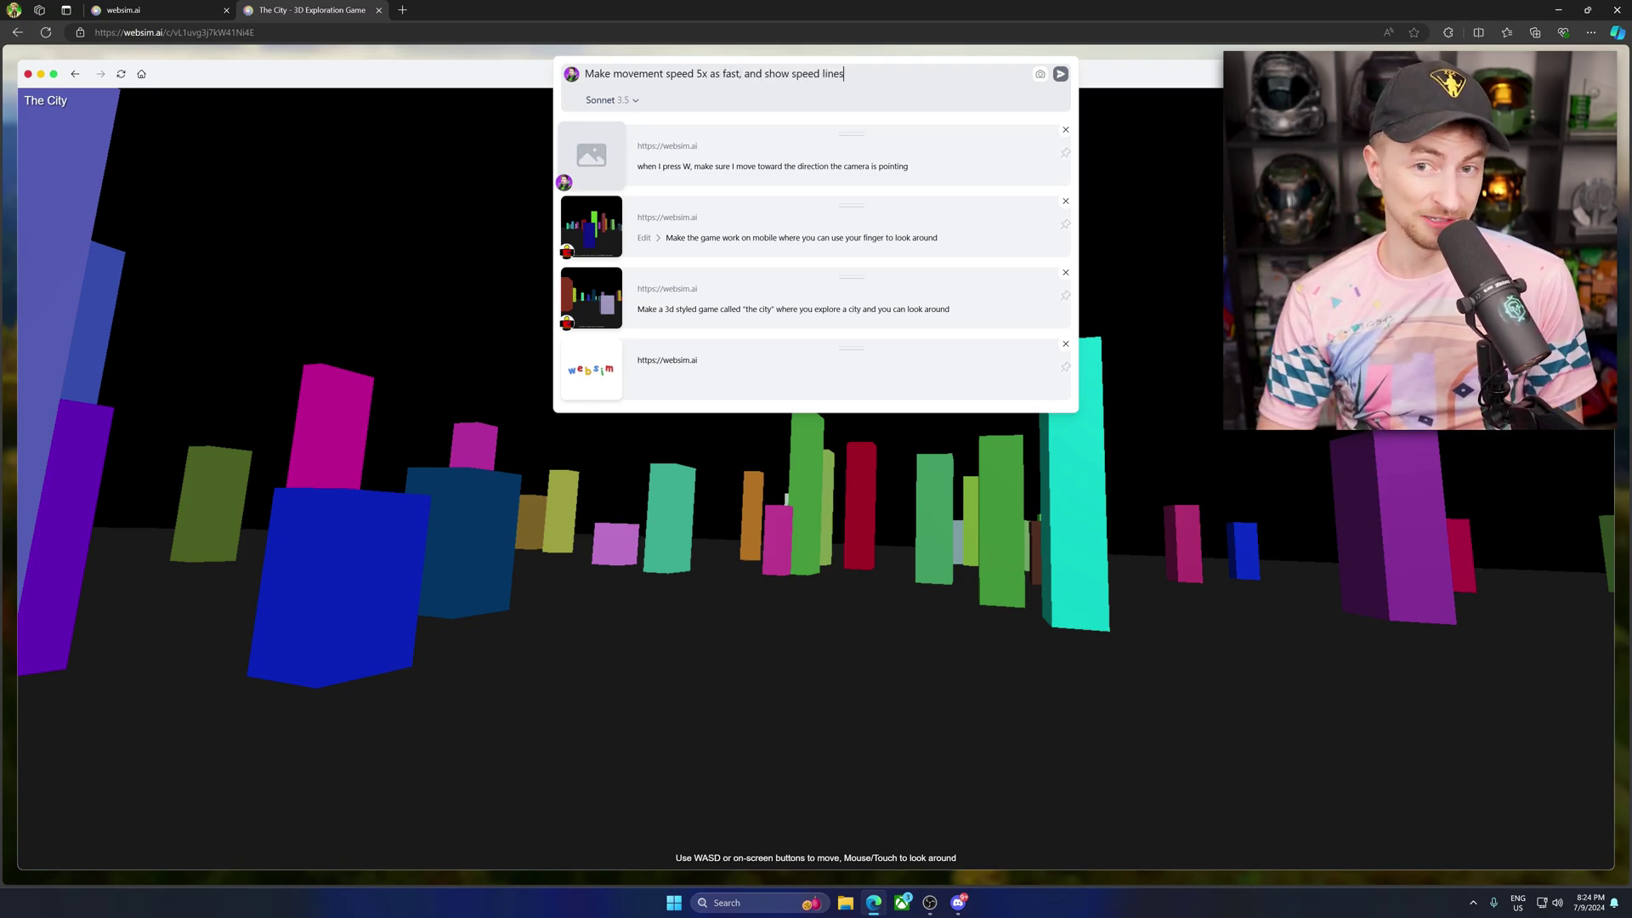
- Submit the 5x faster movement request, which ends in a rate-limit error
{"action": "key", "text": "Return"}
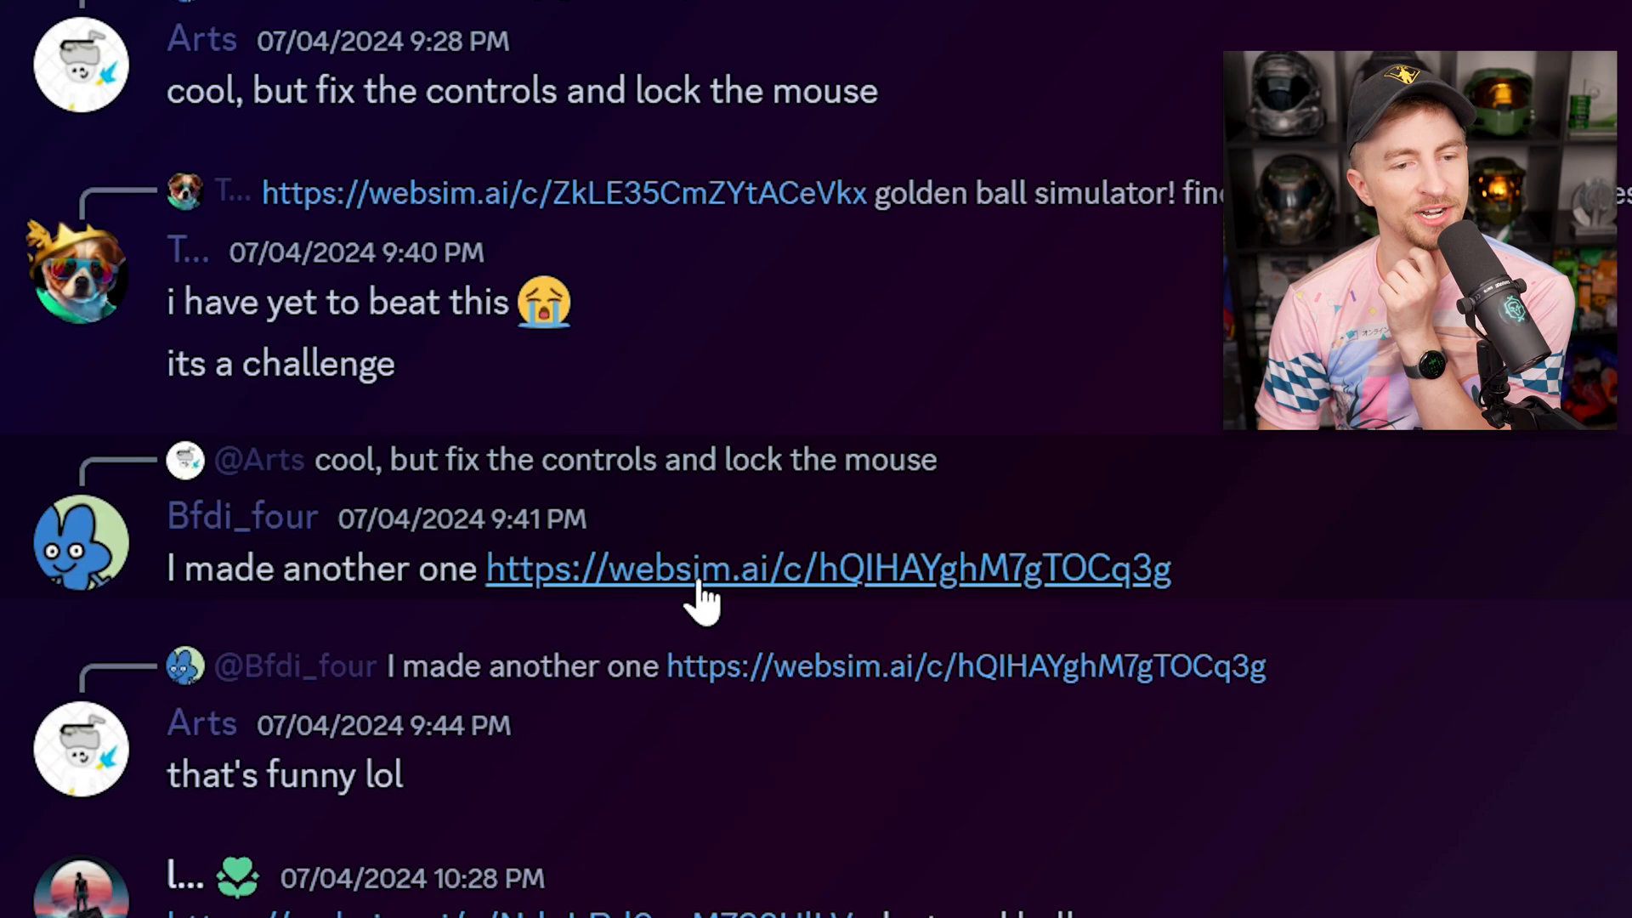
- Open the AWESUM WEBSITE from Discord and send the saved 'whats up' message
{"action": "left_click", "coordinate": [701, 570]}
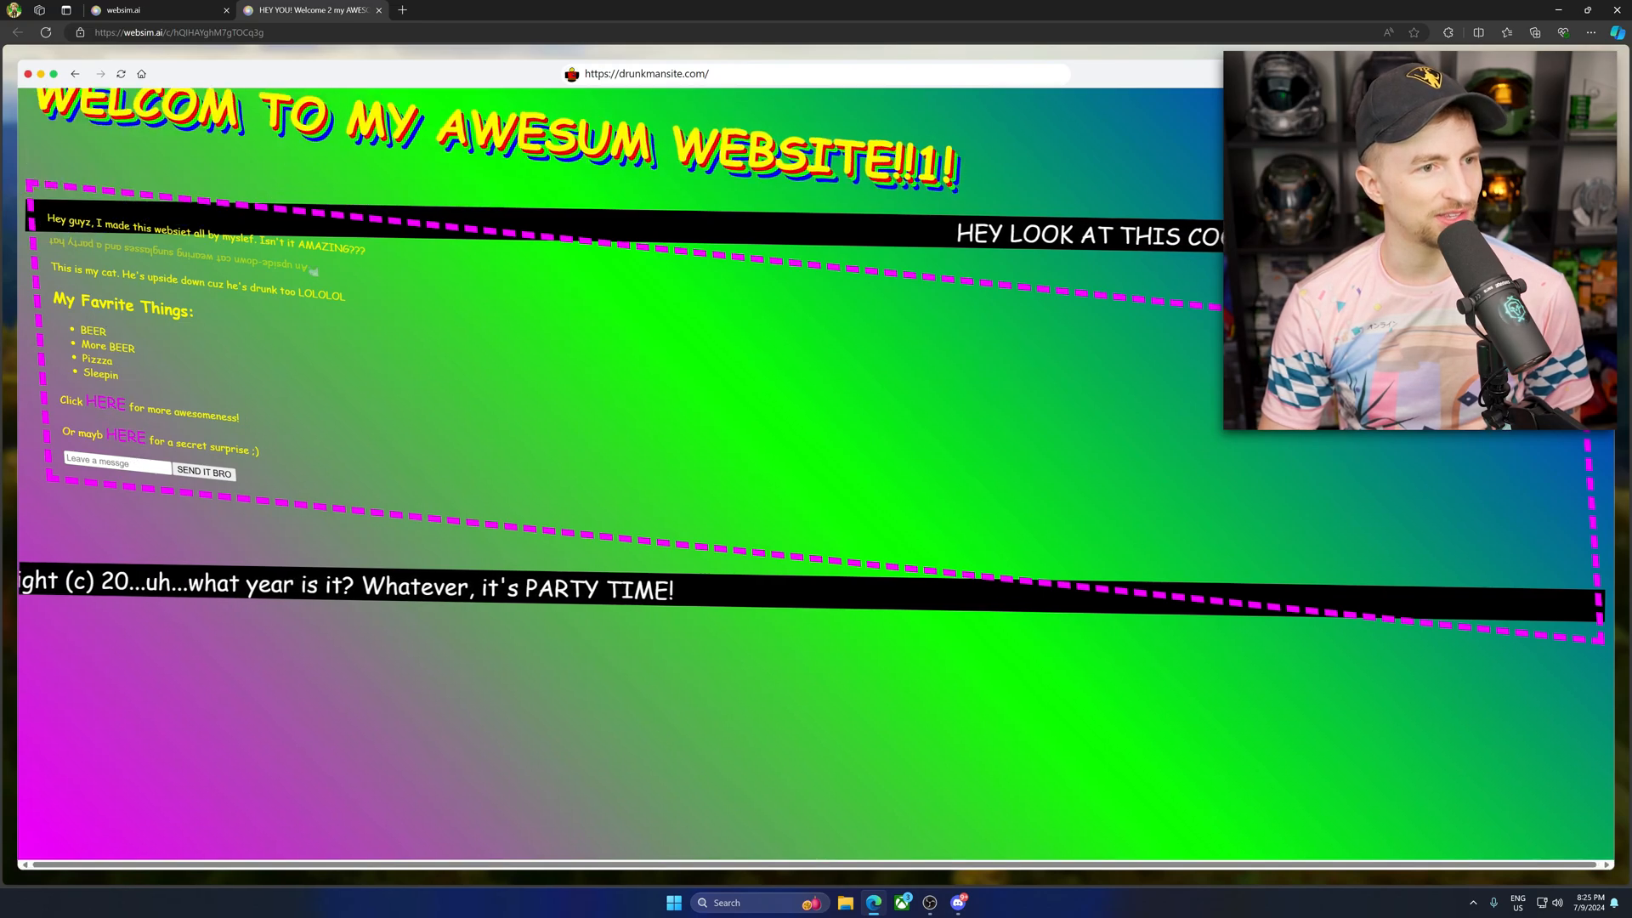
{"action": "left_click", "coordinate": [115, 461]}
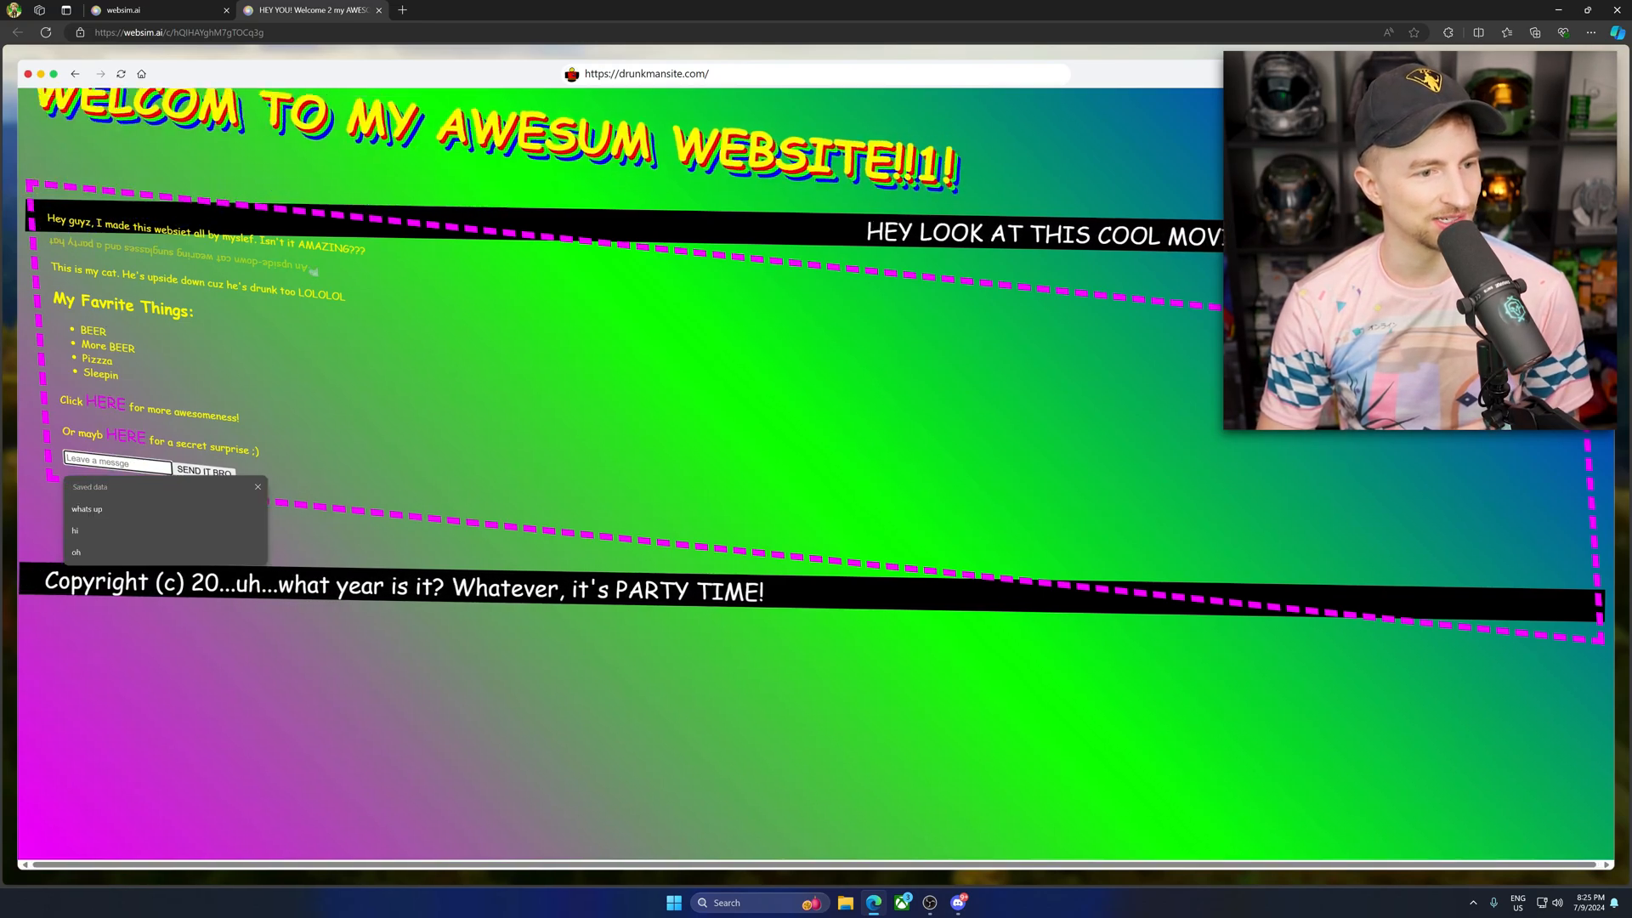
{"action": "left_click", "coordinate": [89, 509]}
{"action": "left_click", "coordinate": [204, 470]}
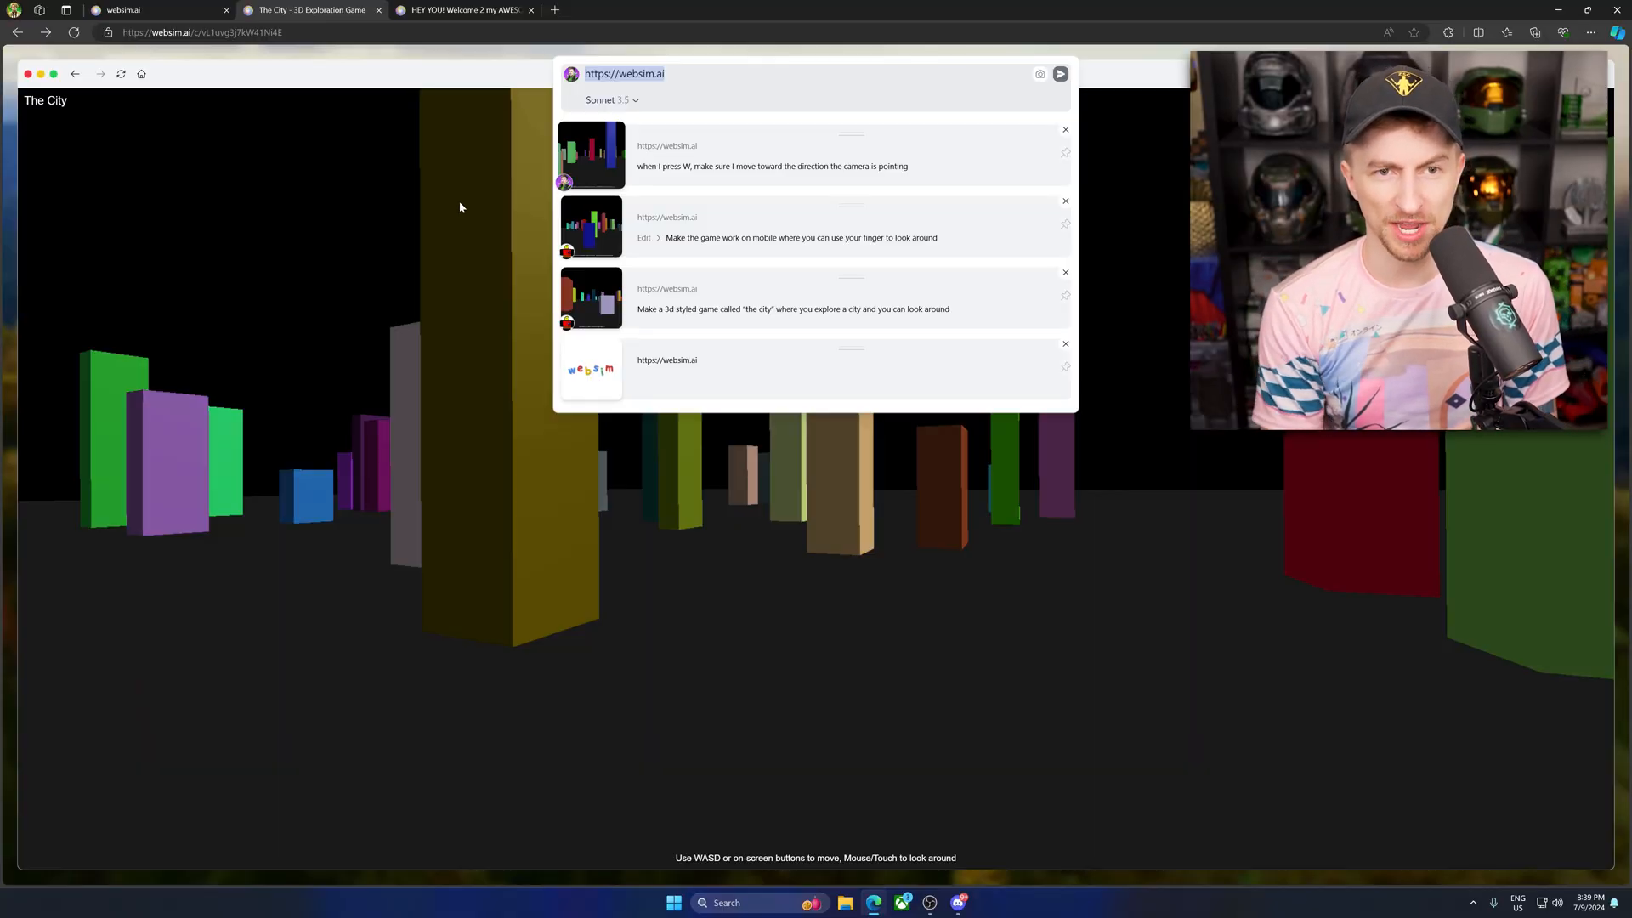
{"action": "type", "text": "Make me move 10x faster. Show"}
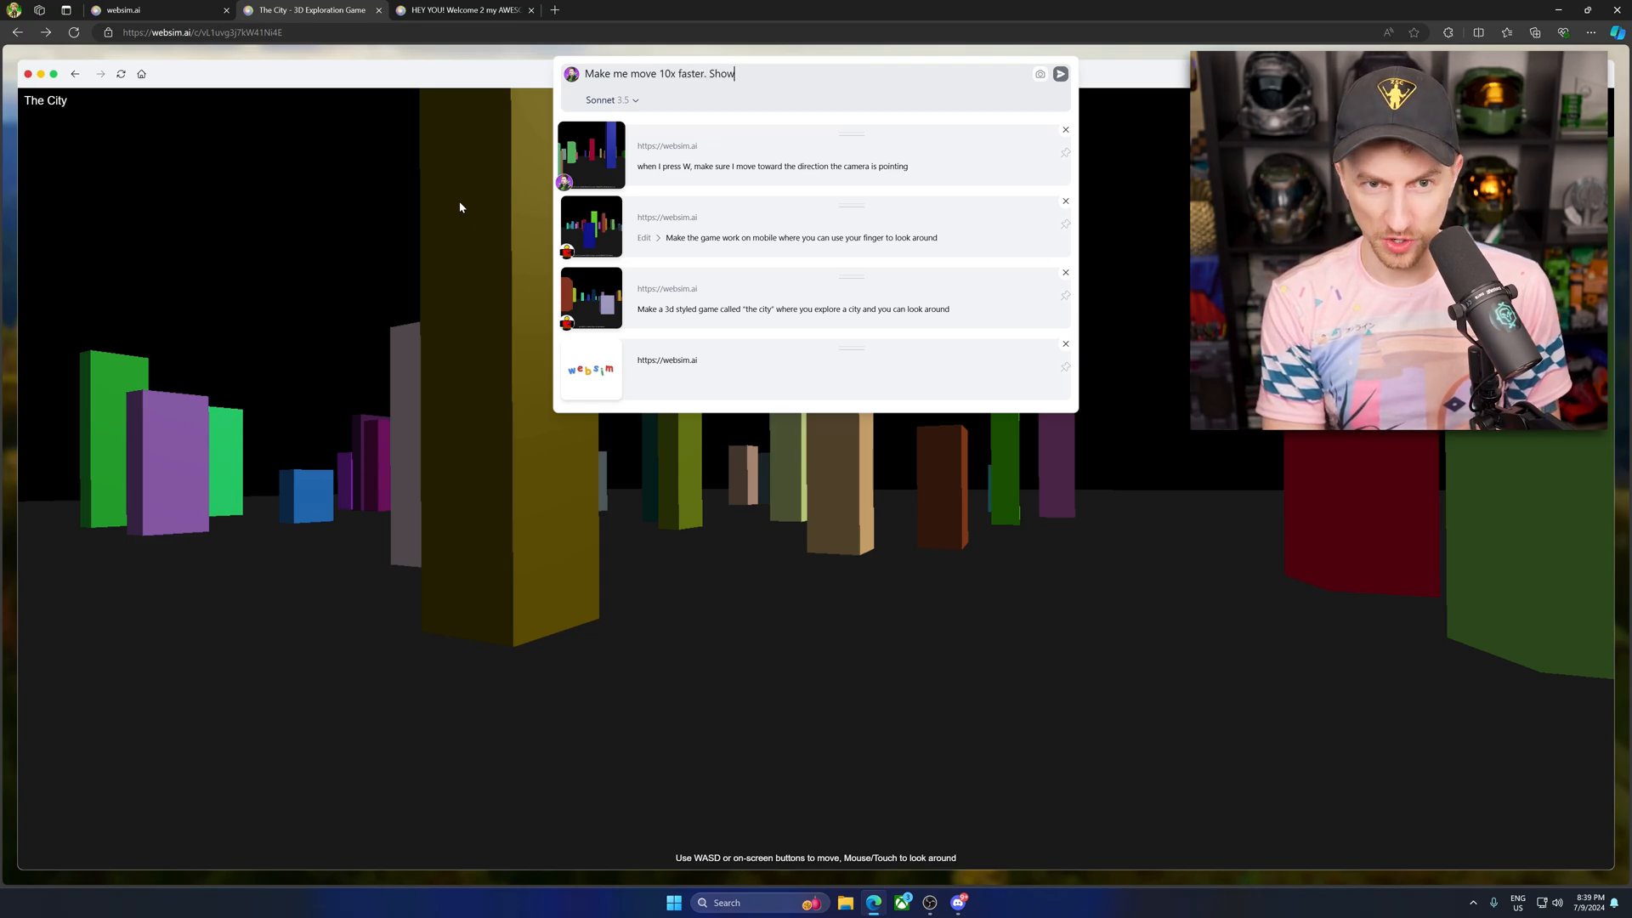
{"action": "type", "text": " speed lines."}
- Submit the 10x speed request, move through the rainy city, then return to the AWESUM website
{"action": "key", "text": "Return"}
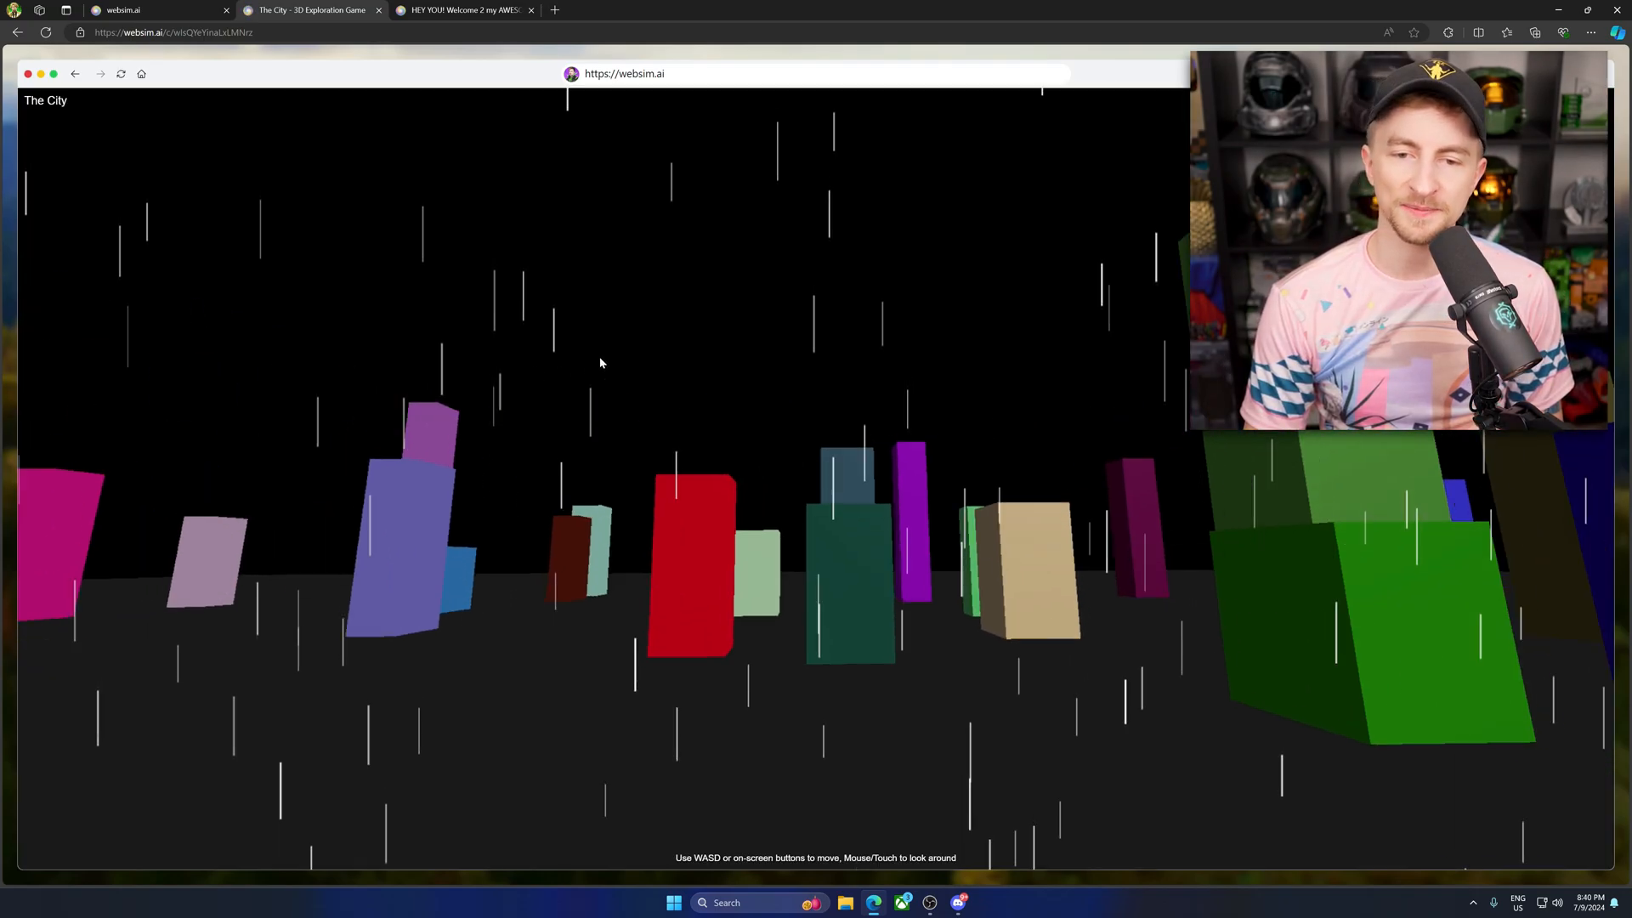
{"action": "key", "text": "w"}
{"action": "key", "text": "w"}
{"action": "key", "text": "s"}
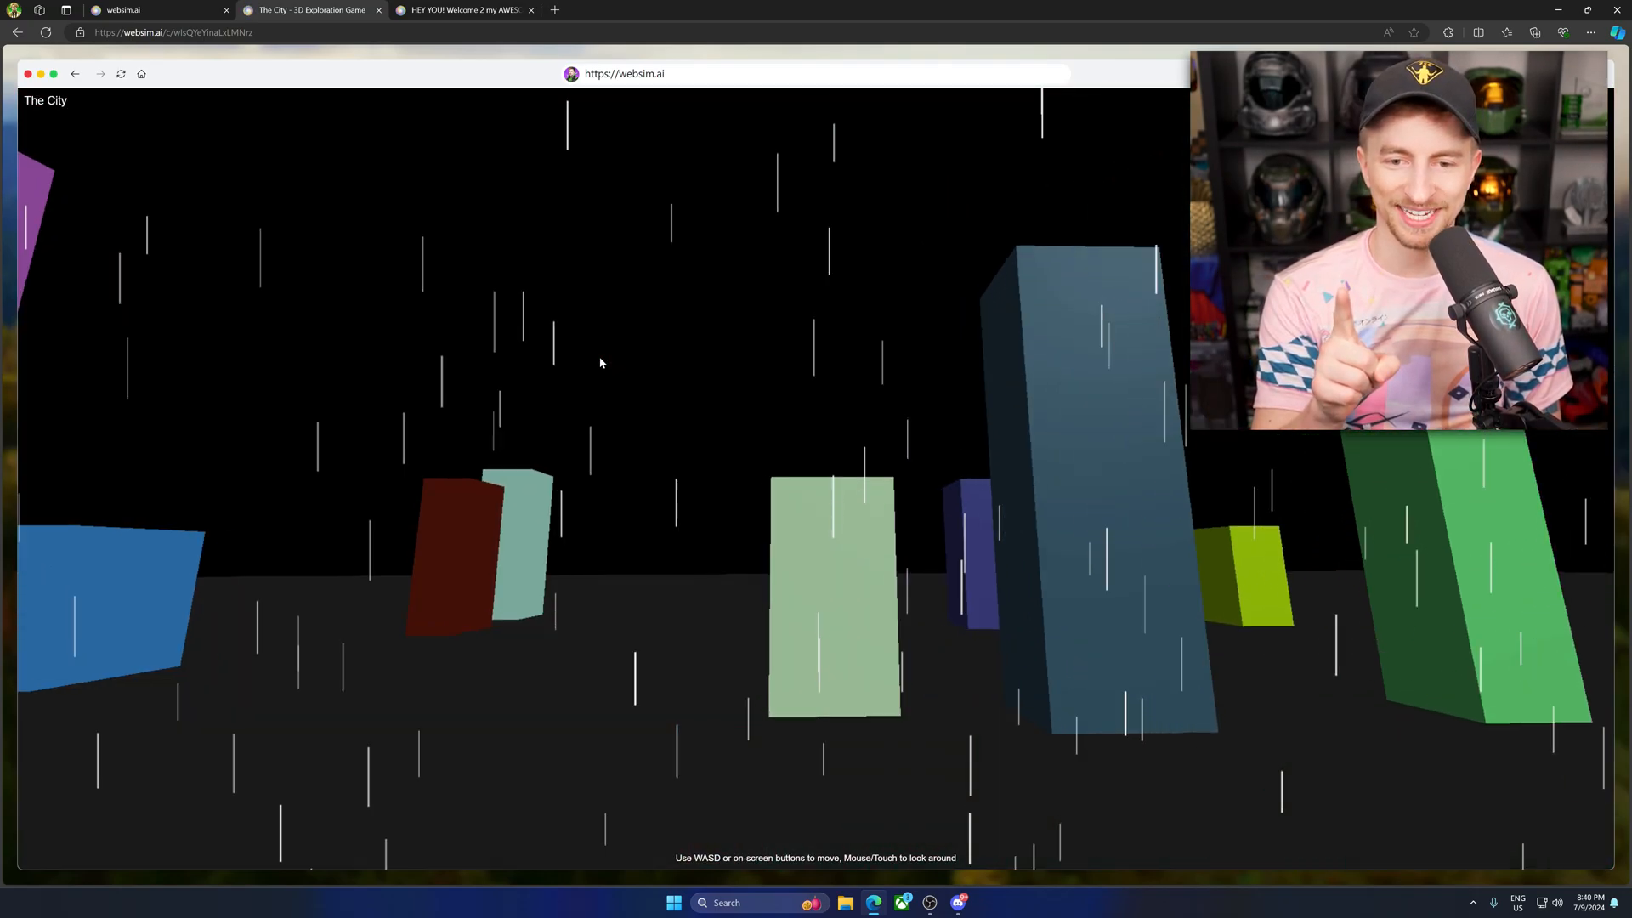
{"action": "key", "text": "w"}
{"action": "key", "text": "s"}
{"action": "key", "text": "w"}
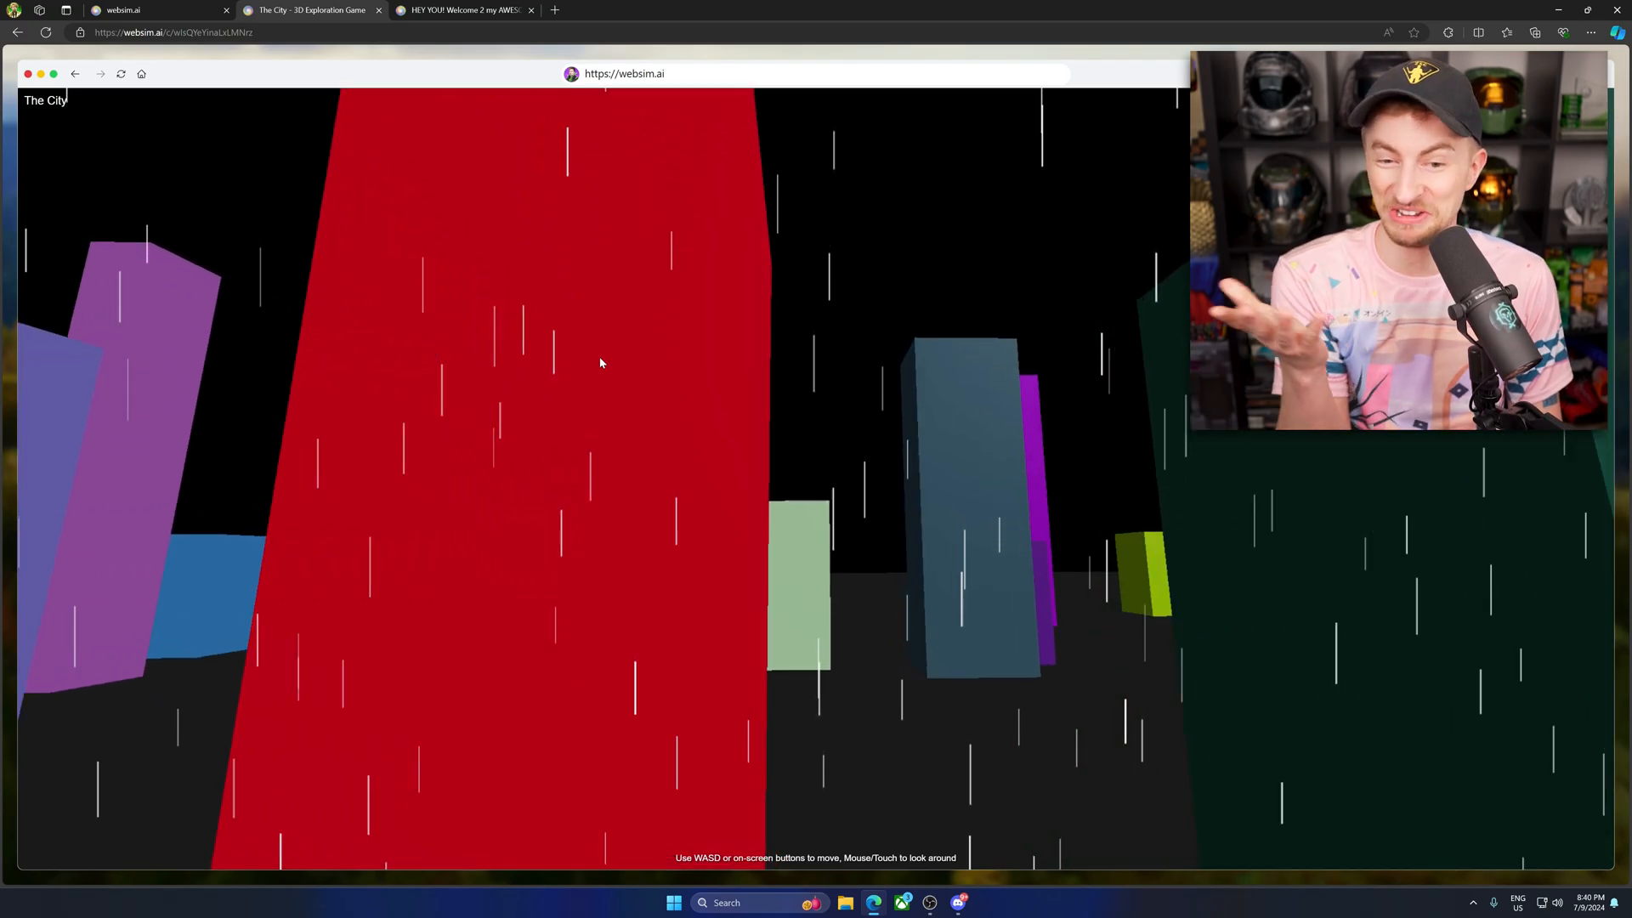
{"action": "key", "text": "ctrl+Tab"}
{"action": "type", "text": "U"}
{"action": "type", "text": "R"}
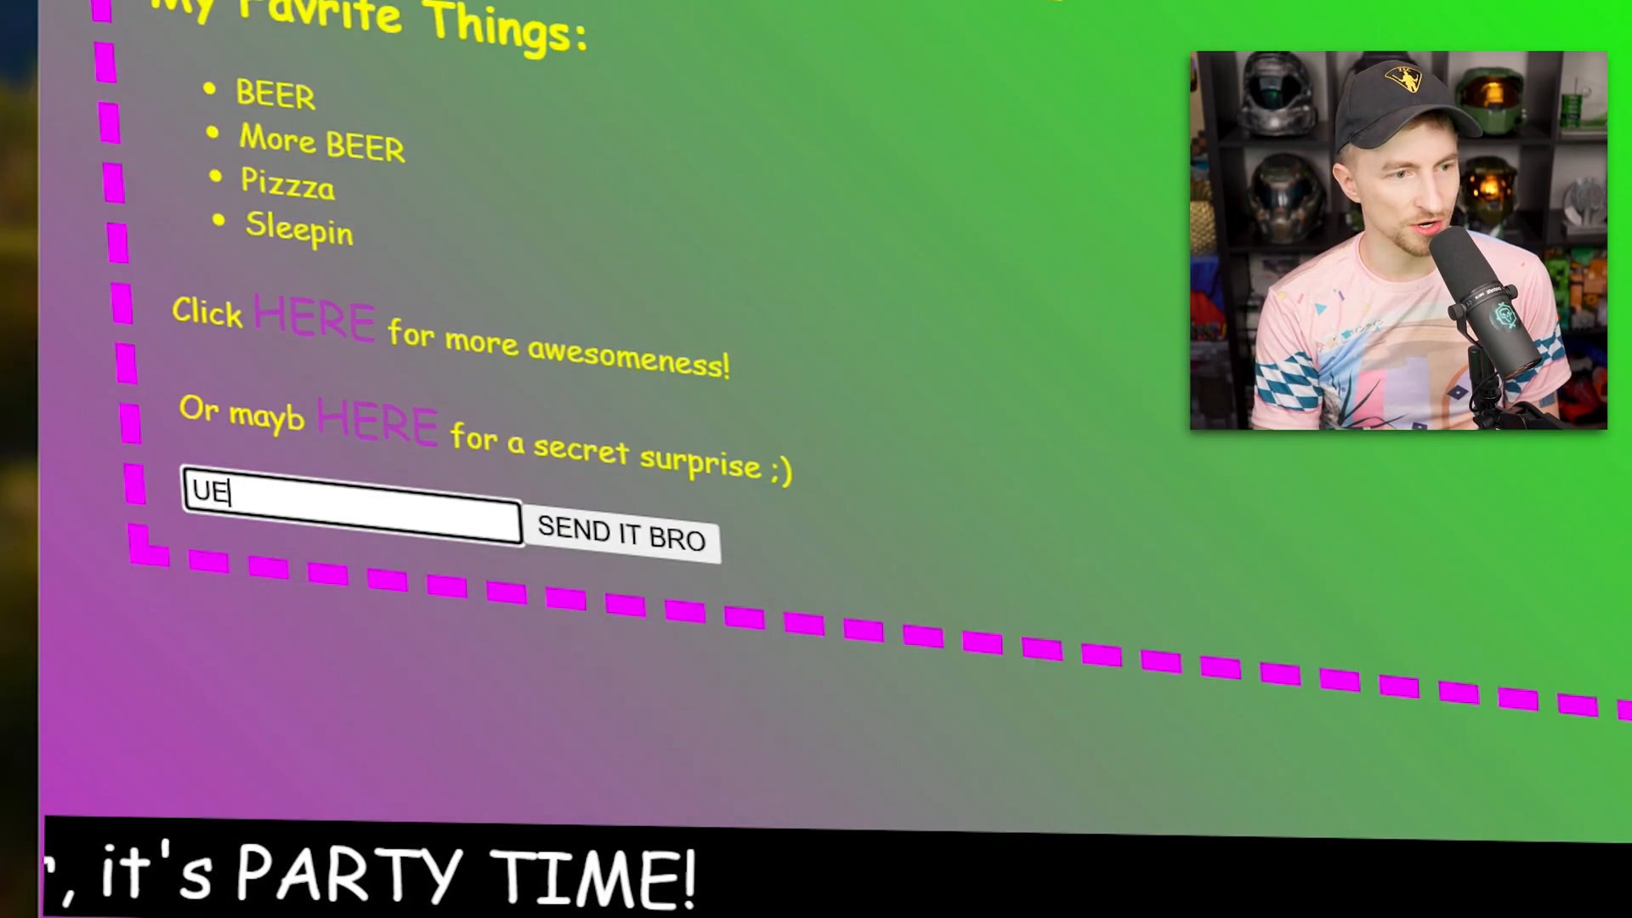
{"action": "type", "text": " BAD"}
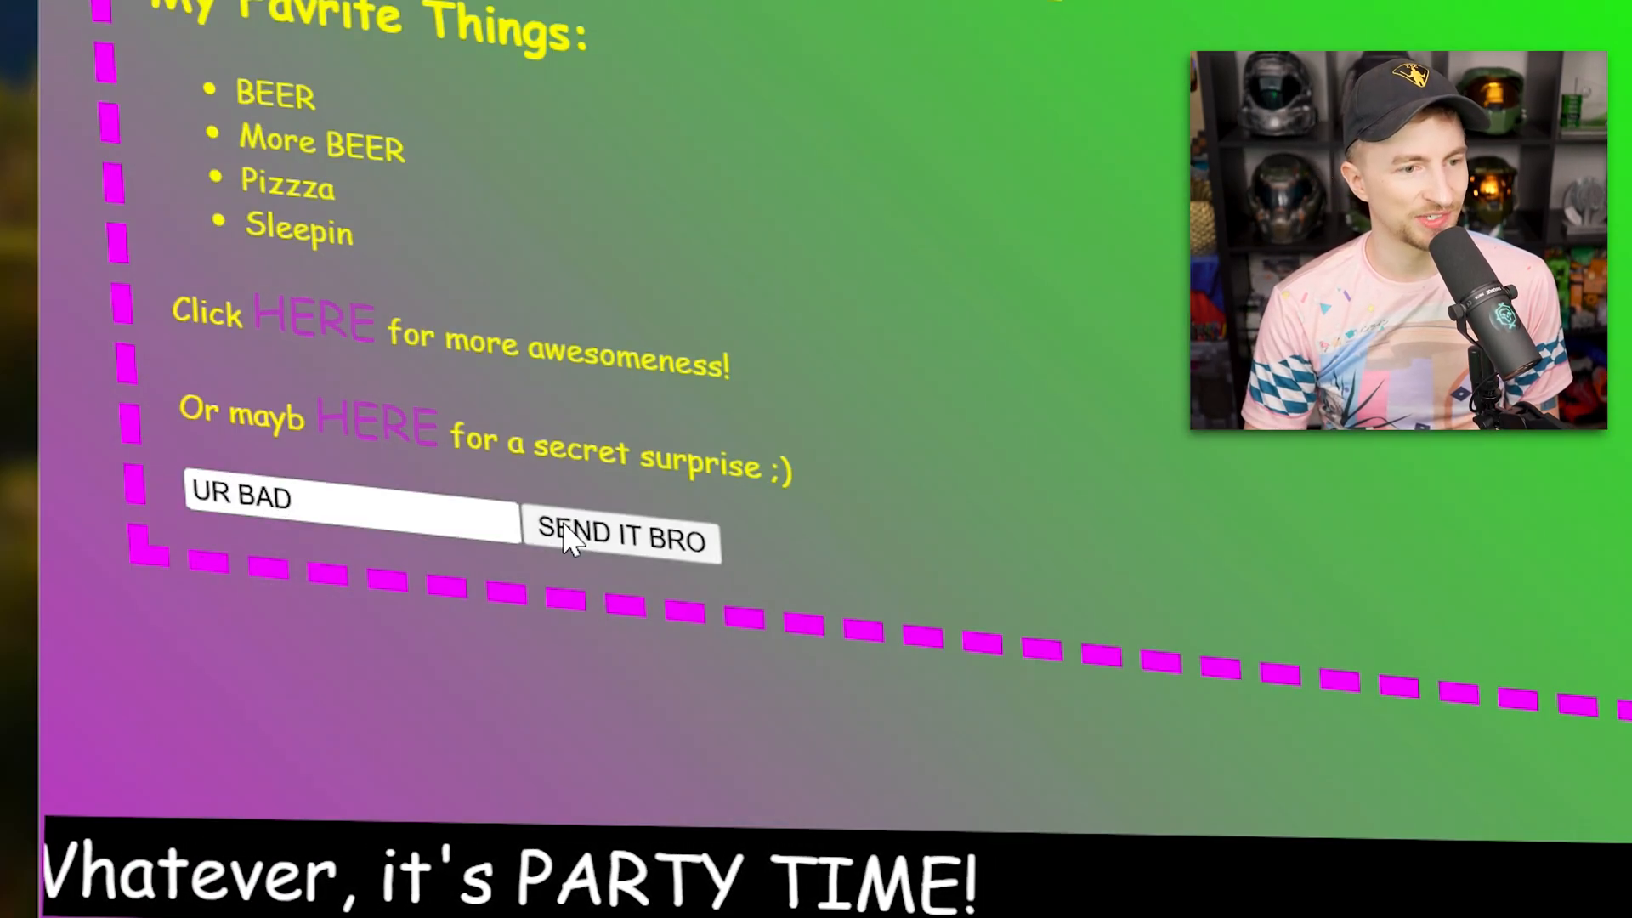
- Send 'UR BAD' to get the hurt-feelings page, go back, then send 'LUV U' for the BFF page
{"action": "left_click", "coordinate": [621, 533]}
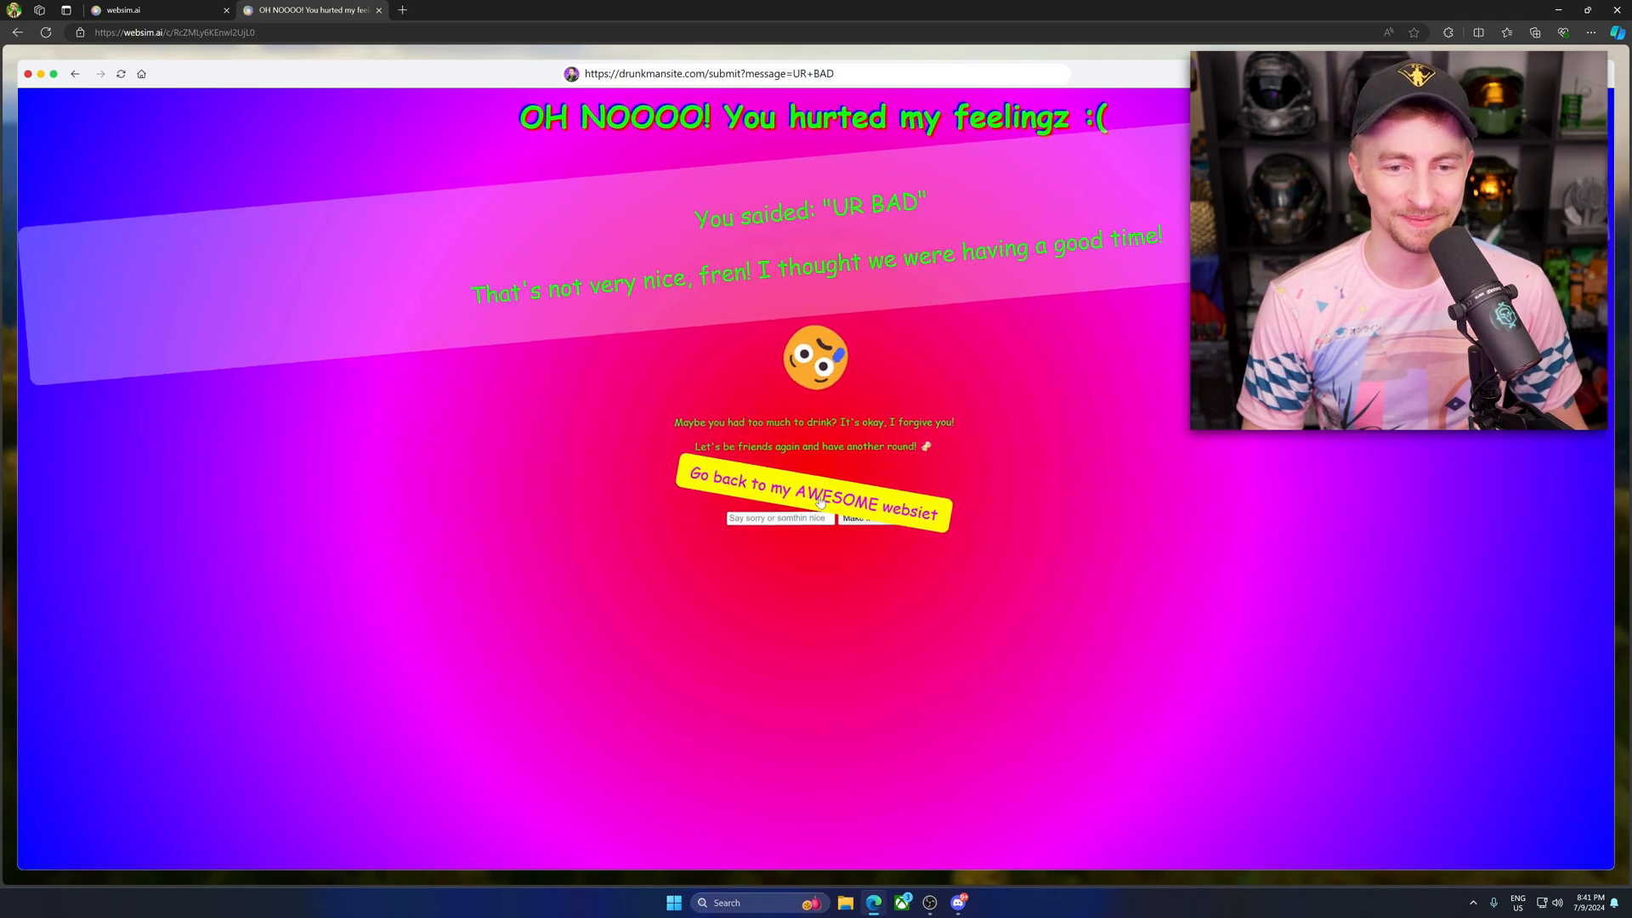
{"action": "left_click", "coordinate": [819, 501]}
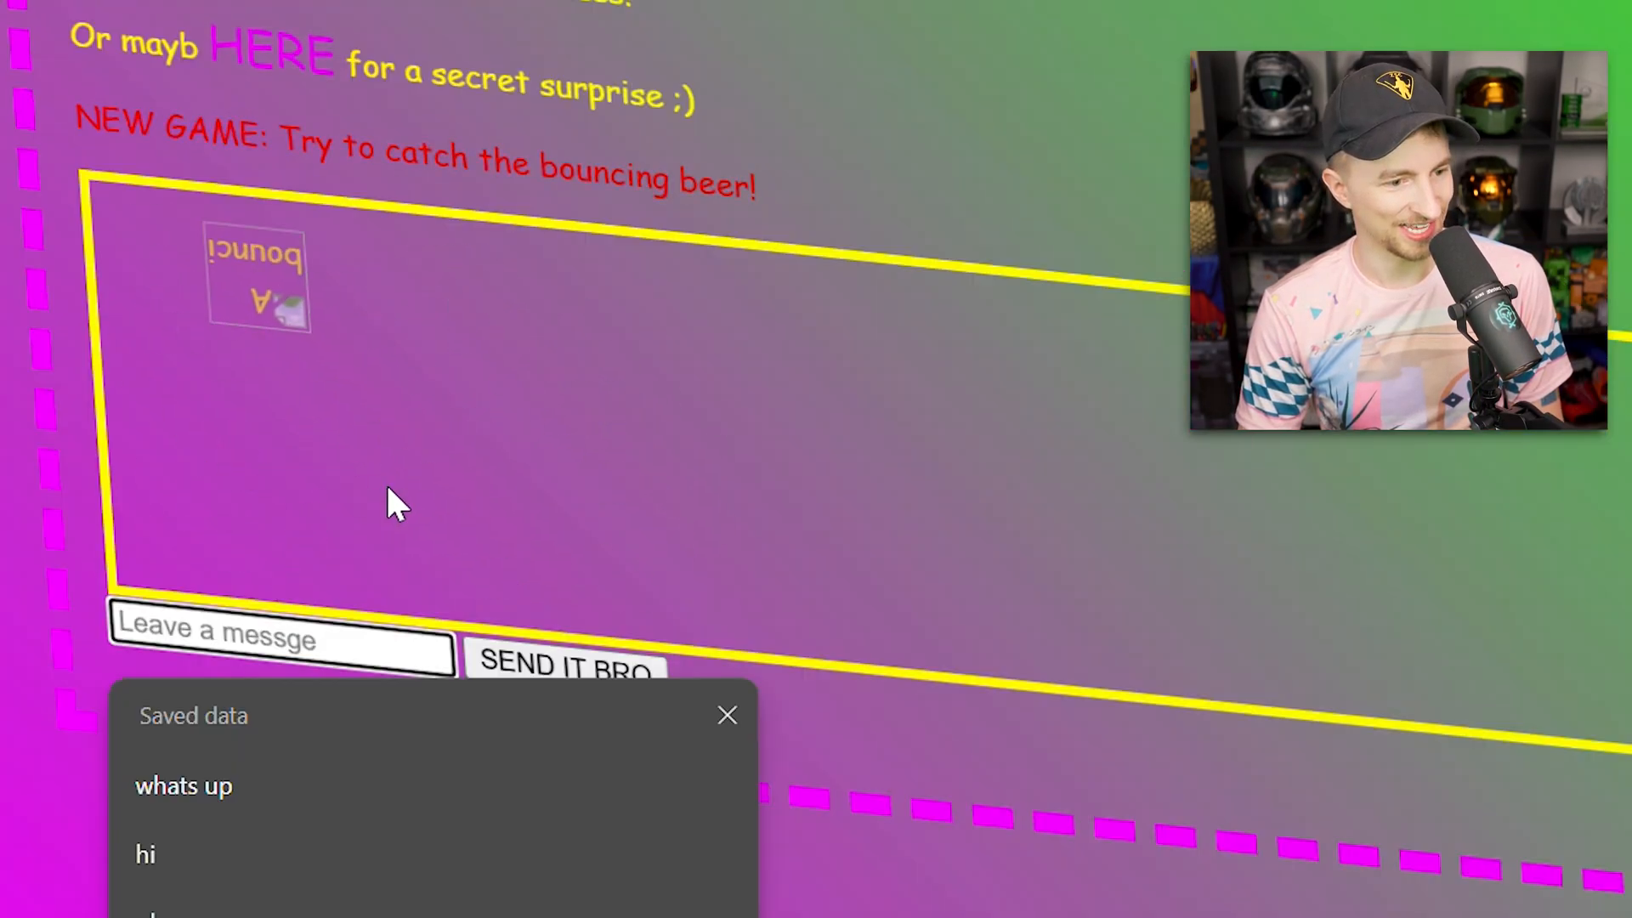
{"action": "type", "text": "LU"}
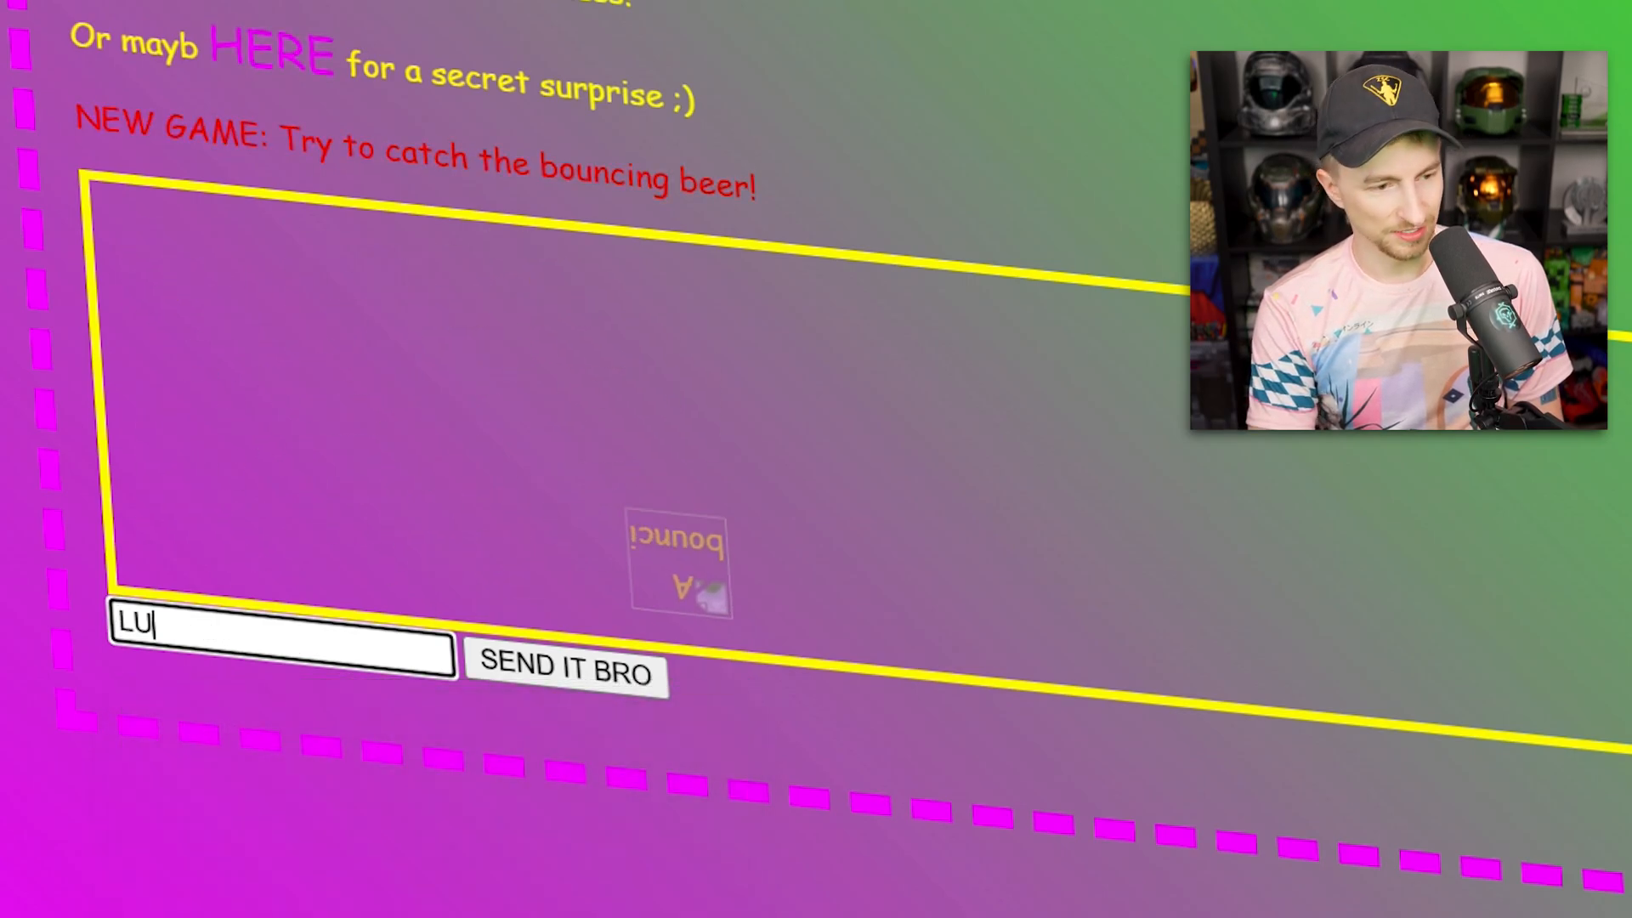
{"action": "type", "text": "V U"}
{"action": "key", "text": "Return"}
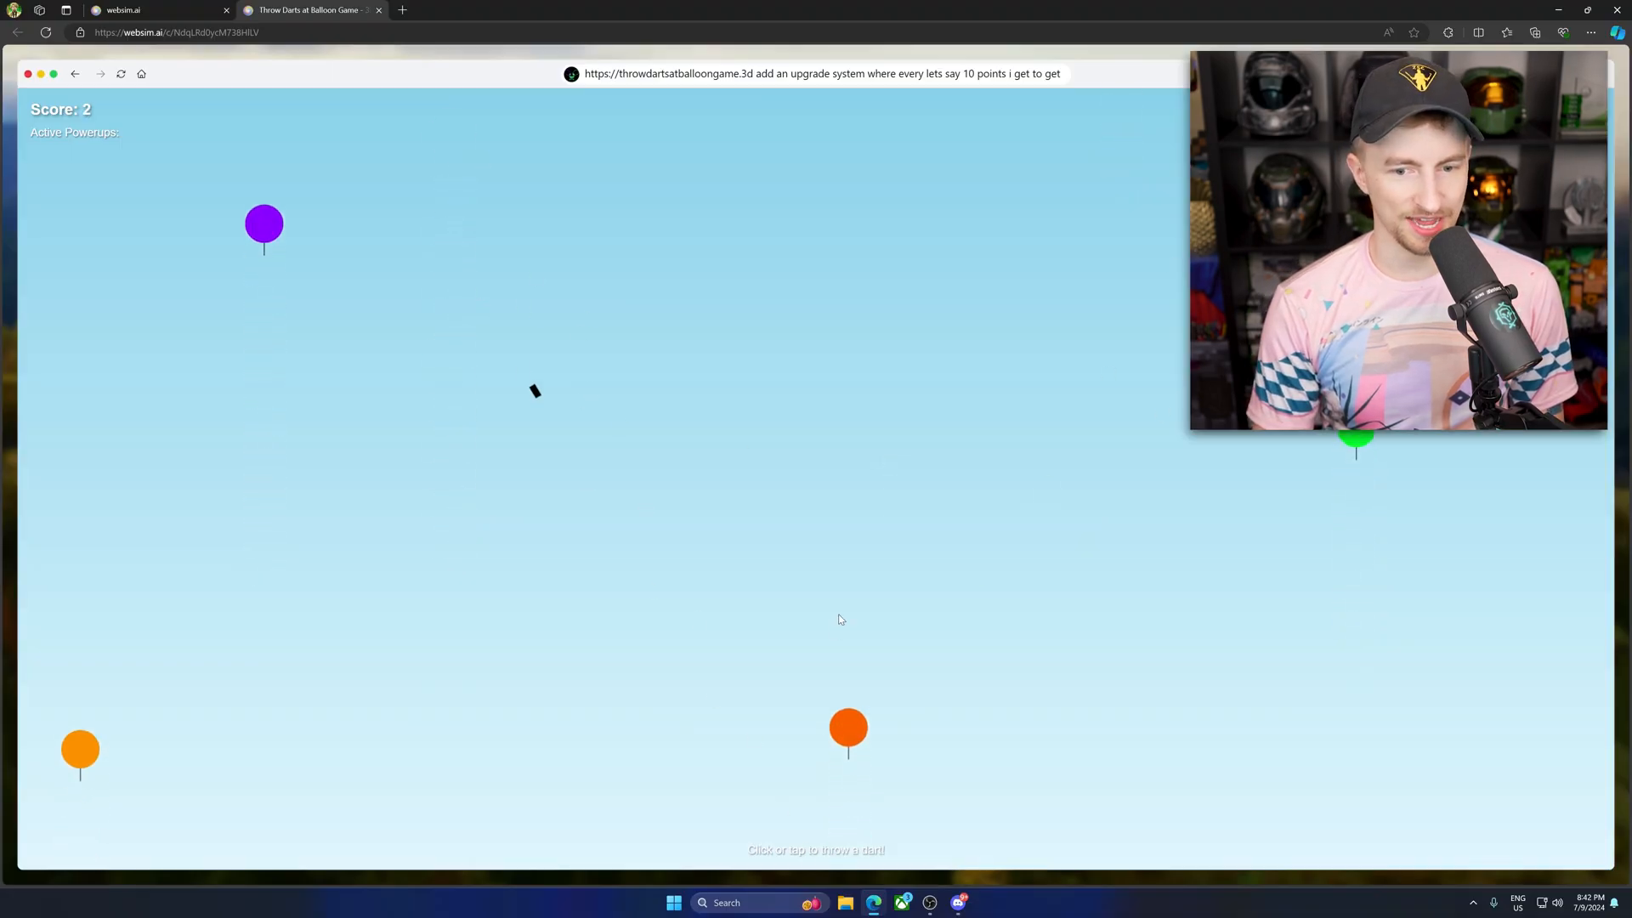
- Throw darts to pop balloons, then view the Glubo+ full 2024 roadmap
{"action": "left_click", "coordinate": [693, 765]}
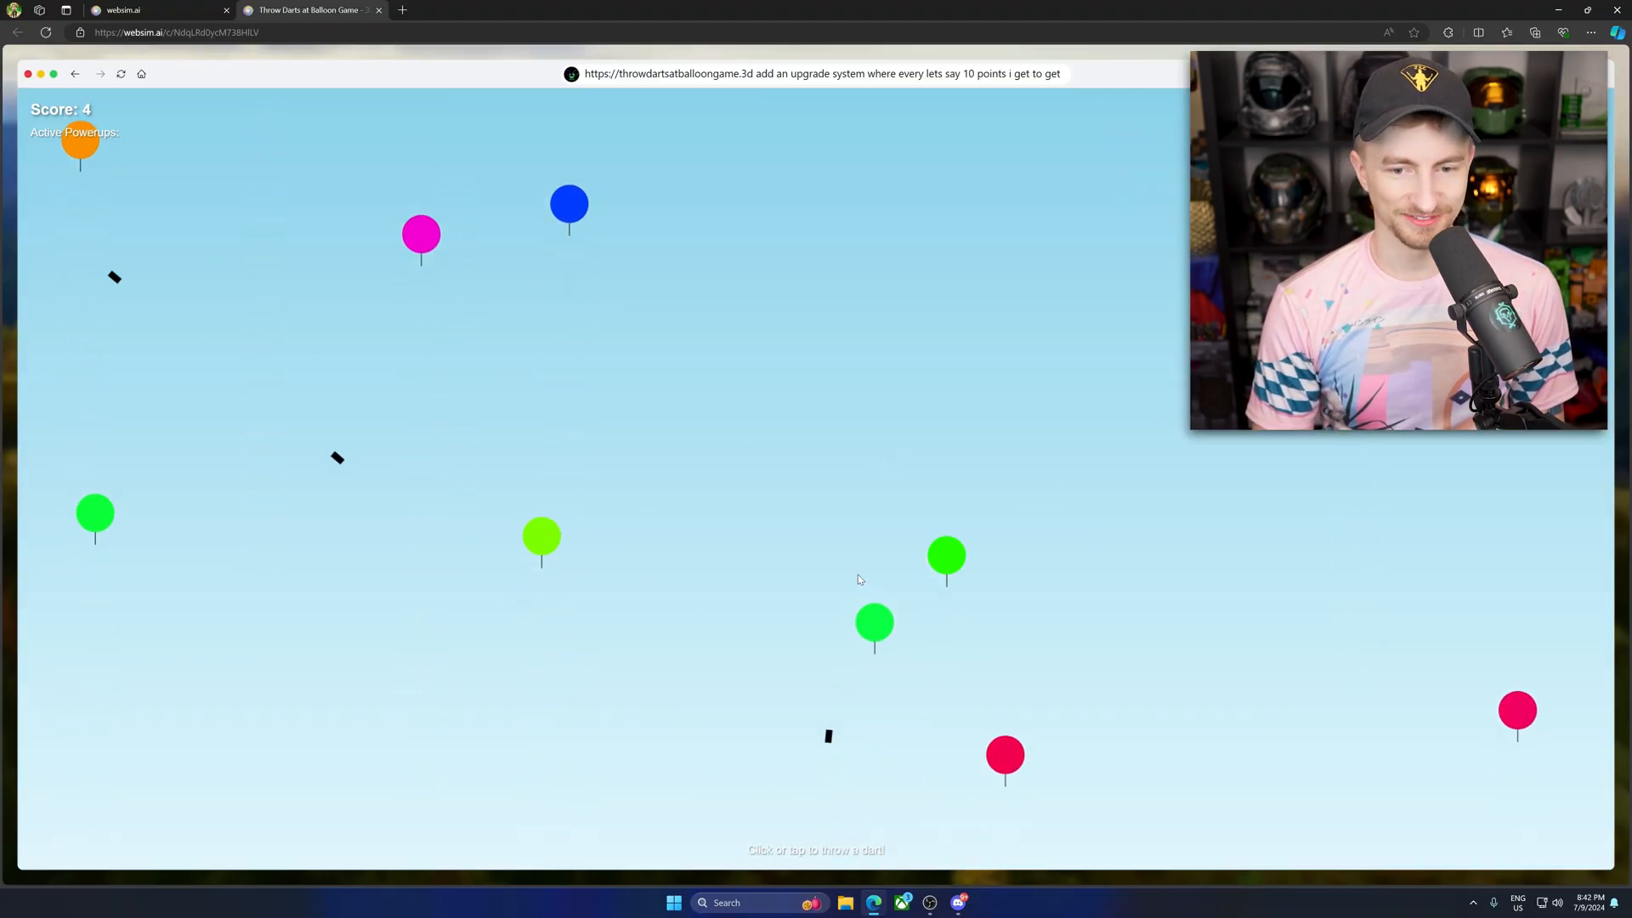
{"action": "left_click", "coordinate": [859, 575]}
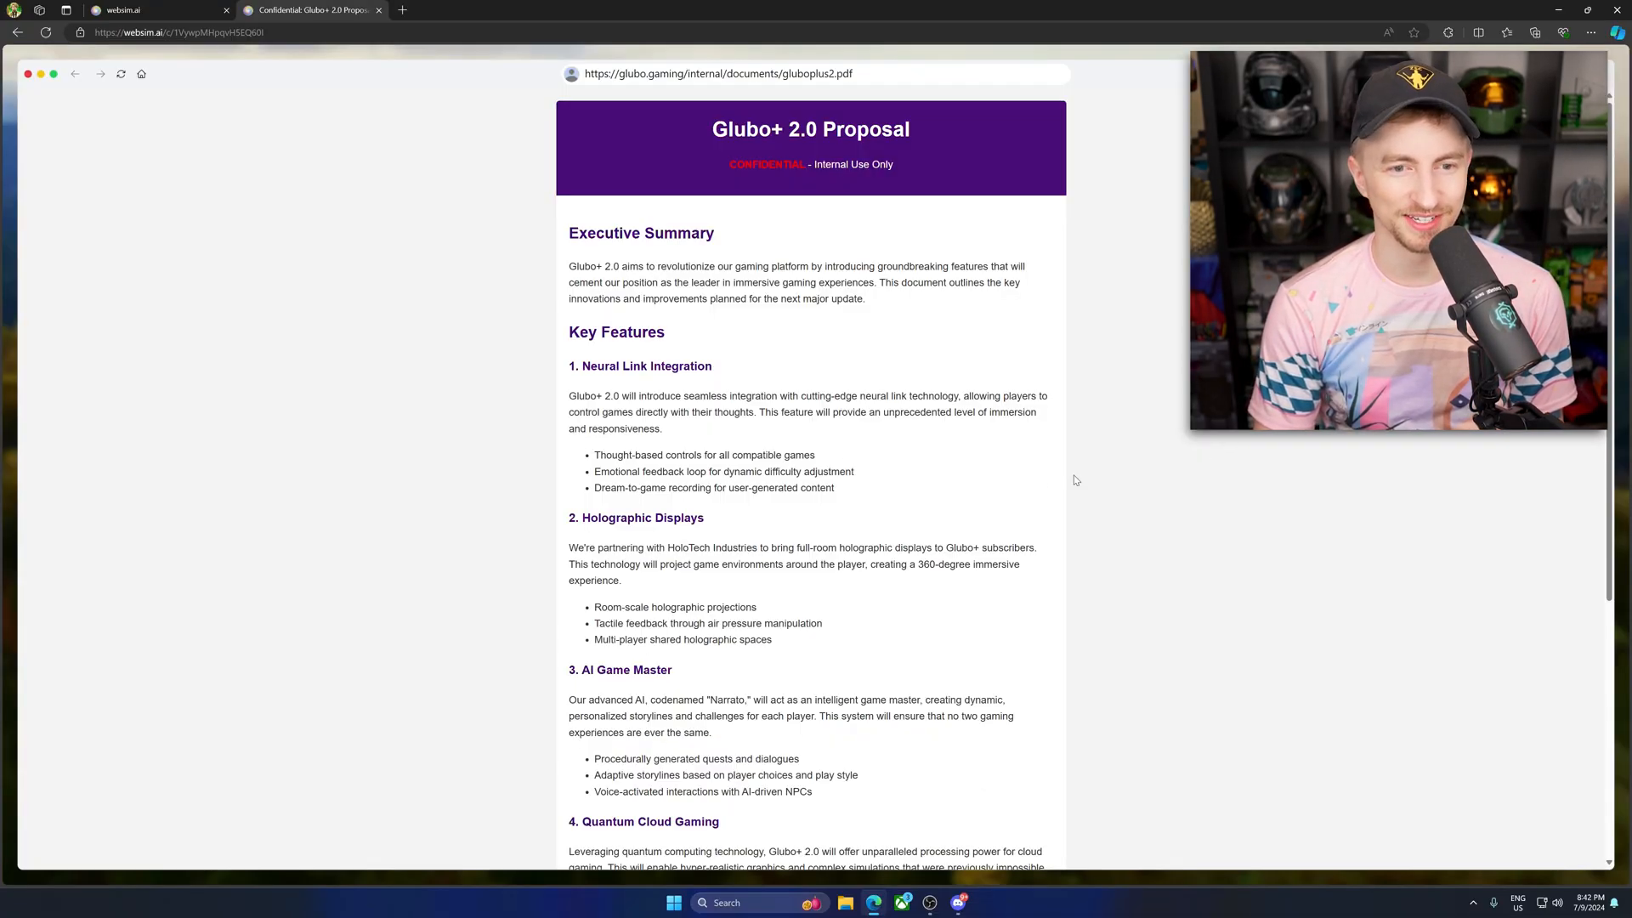
{"action": "scroll", "coordinate": [994, 482], "scroll_direction": "down", "scroll_amount": 3}
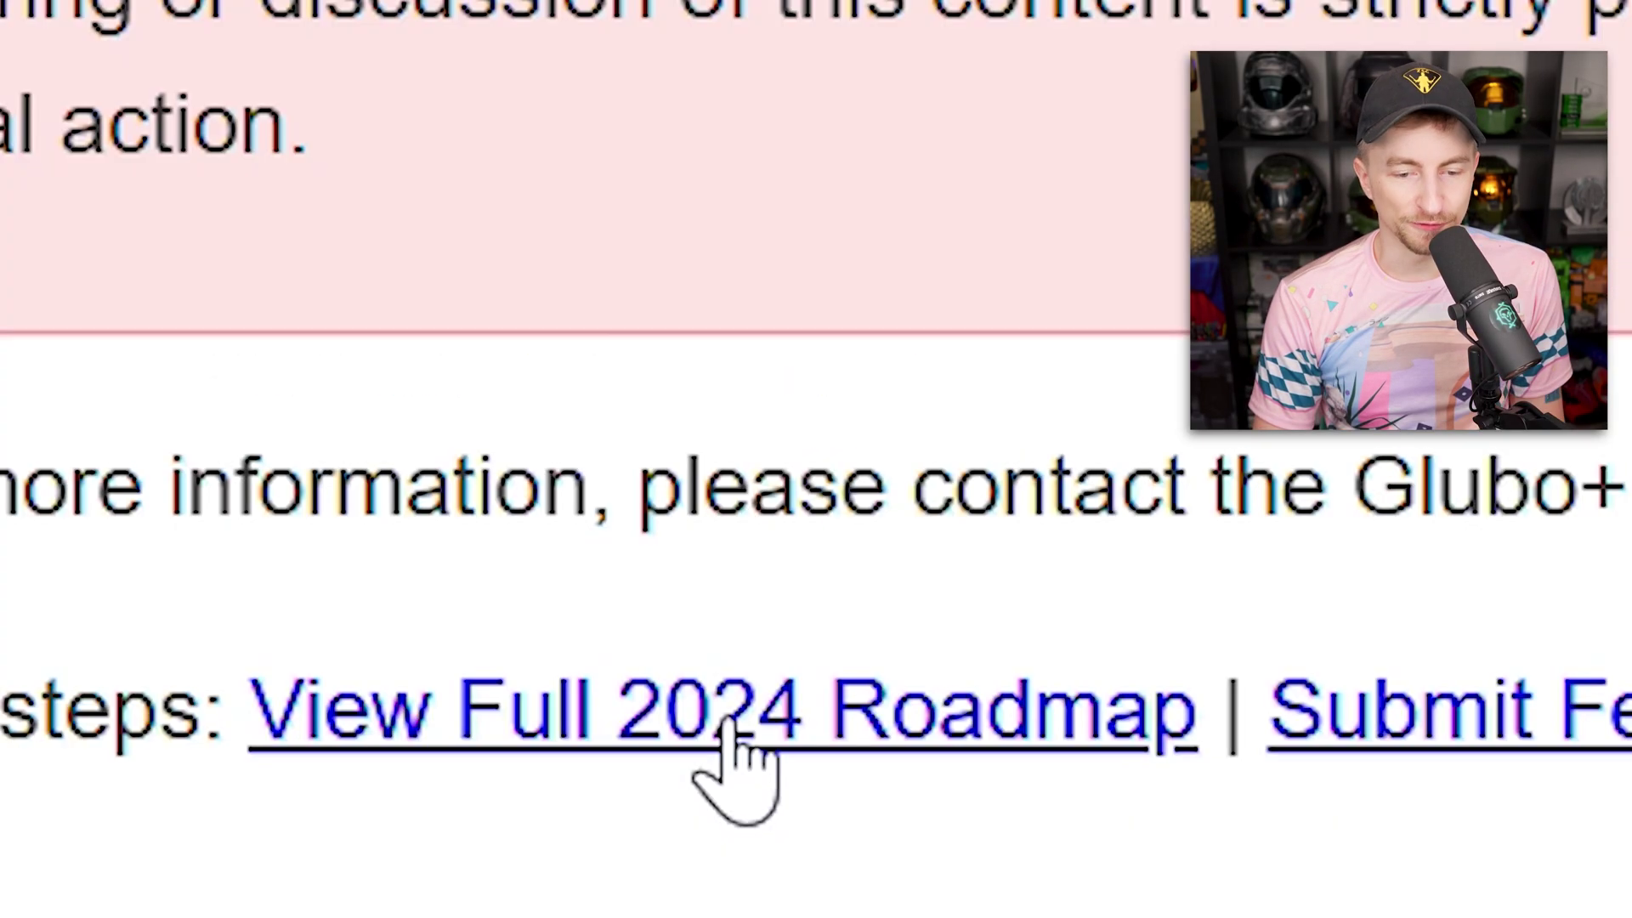
{"action": "left_click", "coordinate": [446, 908]}
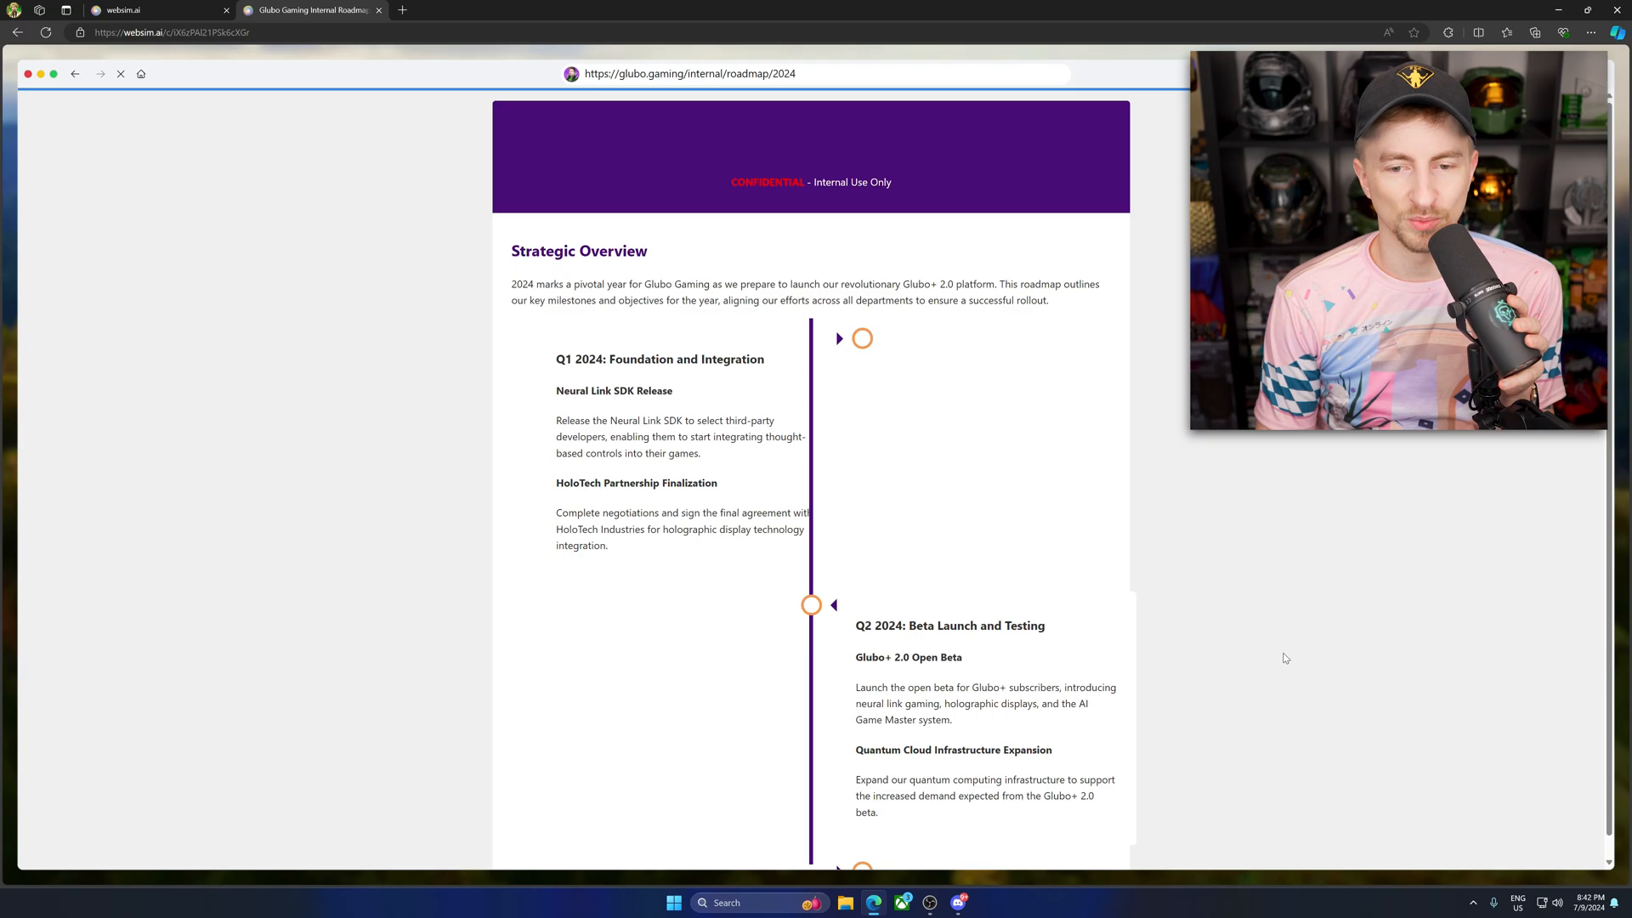
{"action": "scroll", "coordinate": [1284, 658], "scroll_direction": "down", "scroll_amount": 2}
{"action": "scroll", "coordinate": [1285, 659], "scroll_direction": "down", "scroll_amount": 2}
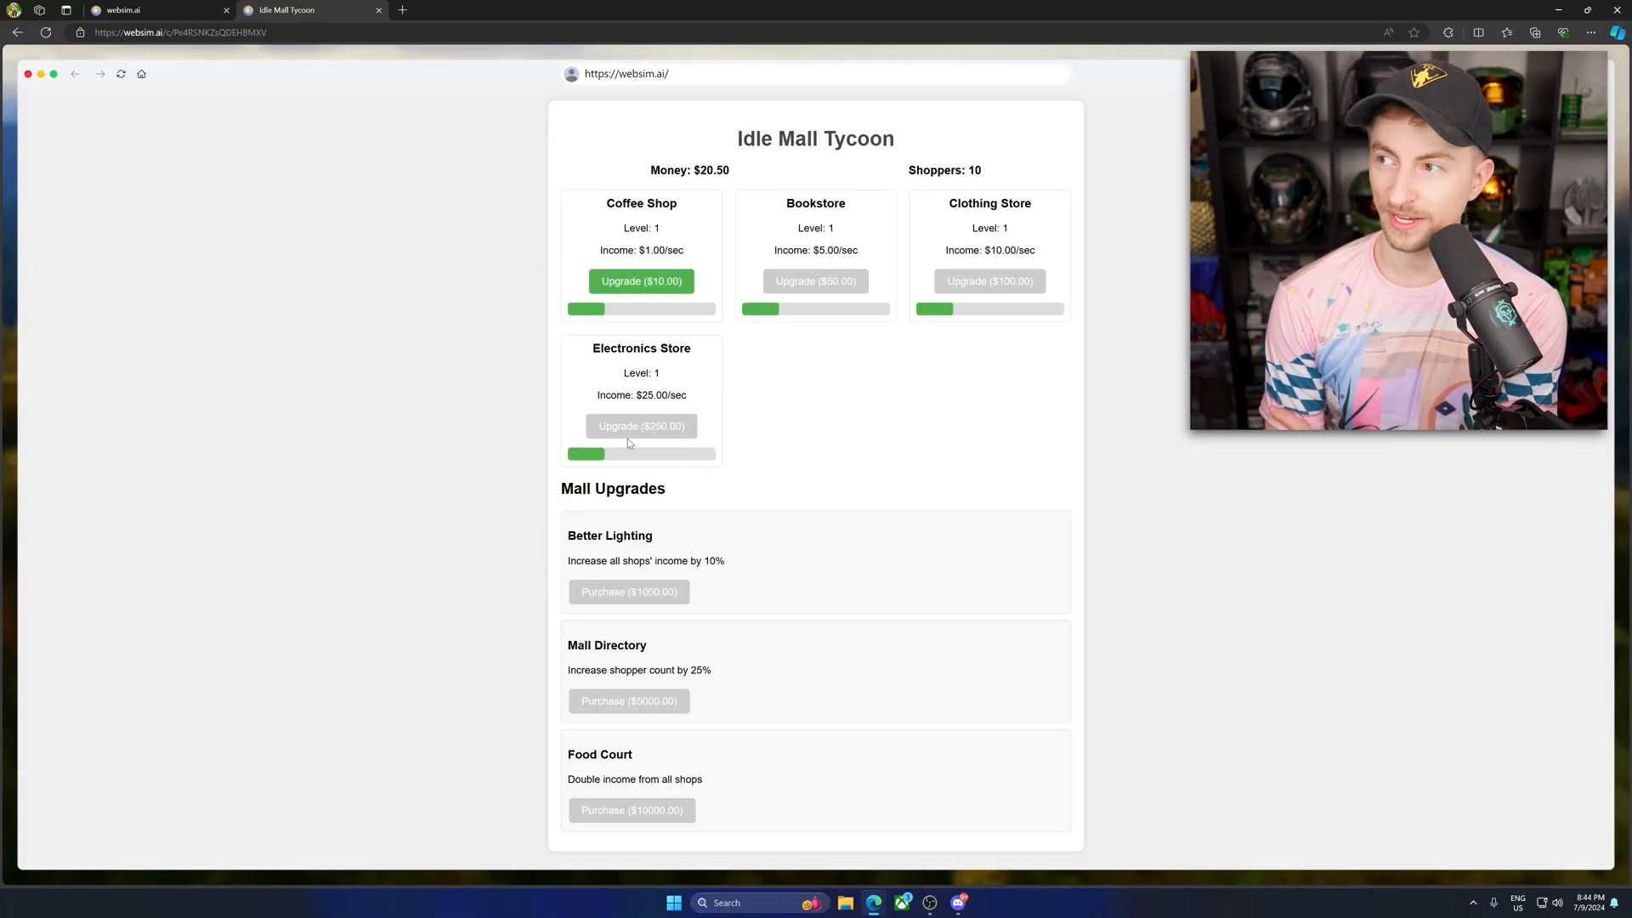
- Upgrade the Coffee Shop twice, reaching Level 3
{"action": "left_click", "coordinate": [628, 281]}
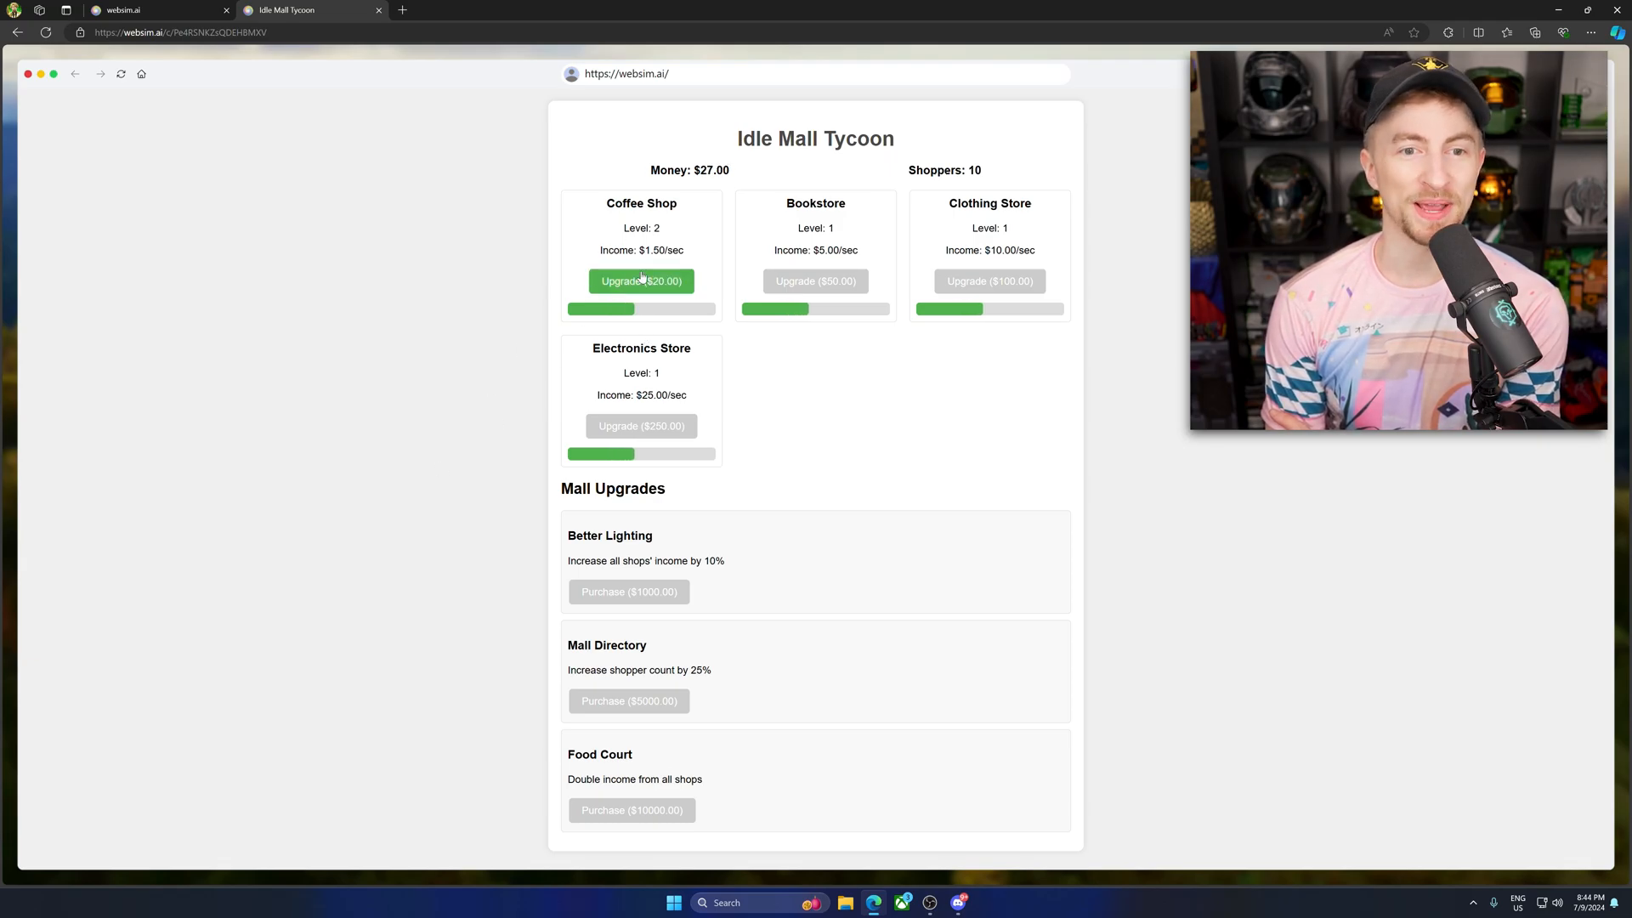
{"action": "left_click", "coordinate": [643, 279]}
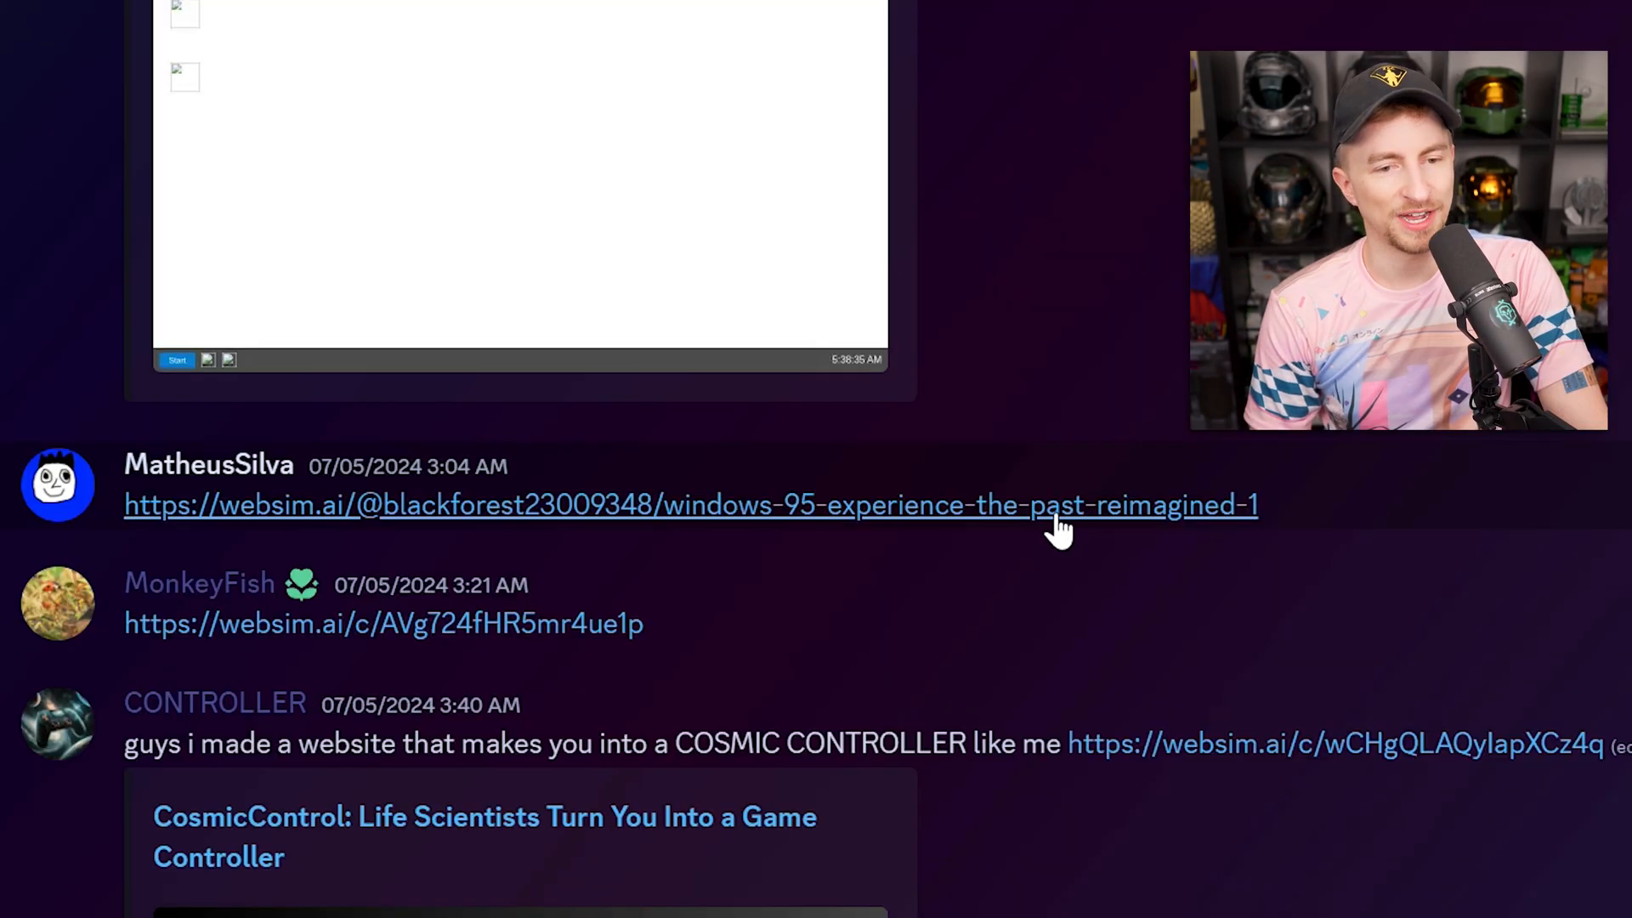
- Open the Windows 95 creation and launch Quantum Explorer from the Start menu
{"action": "left_click", "coordinate": [1059, 511]}
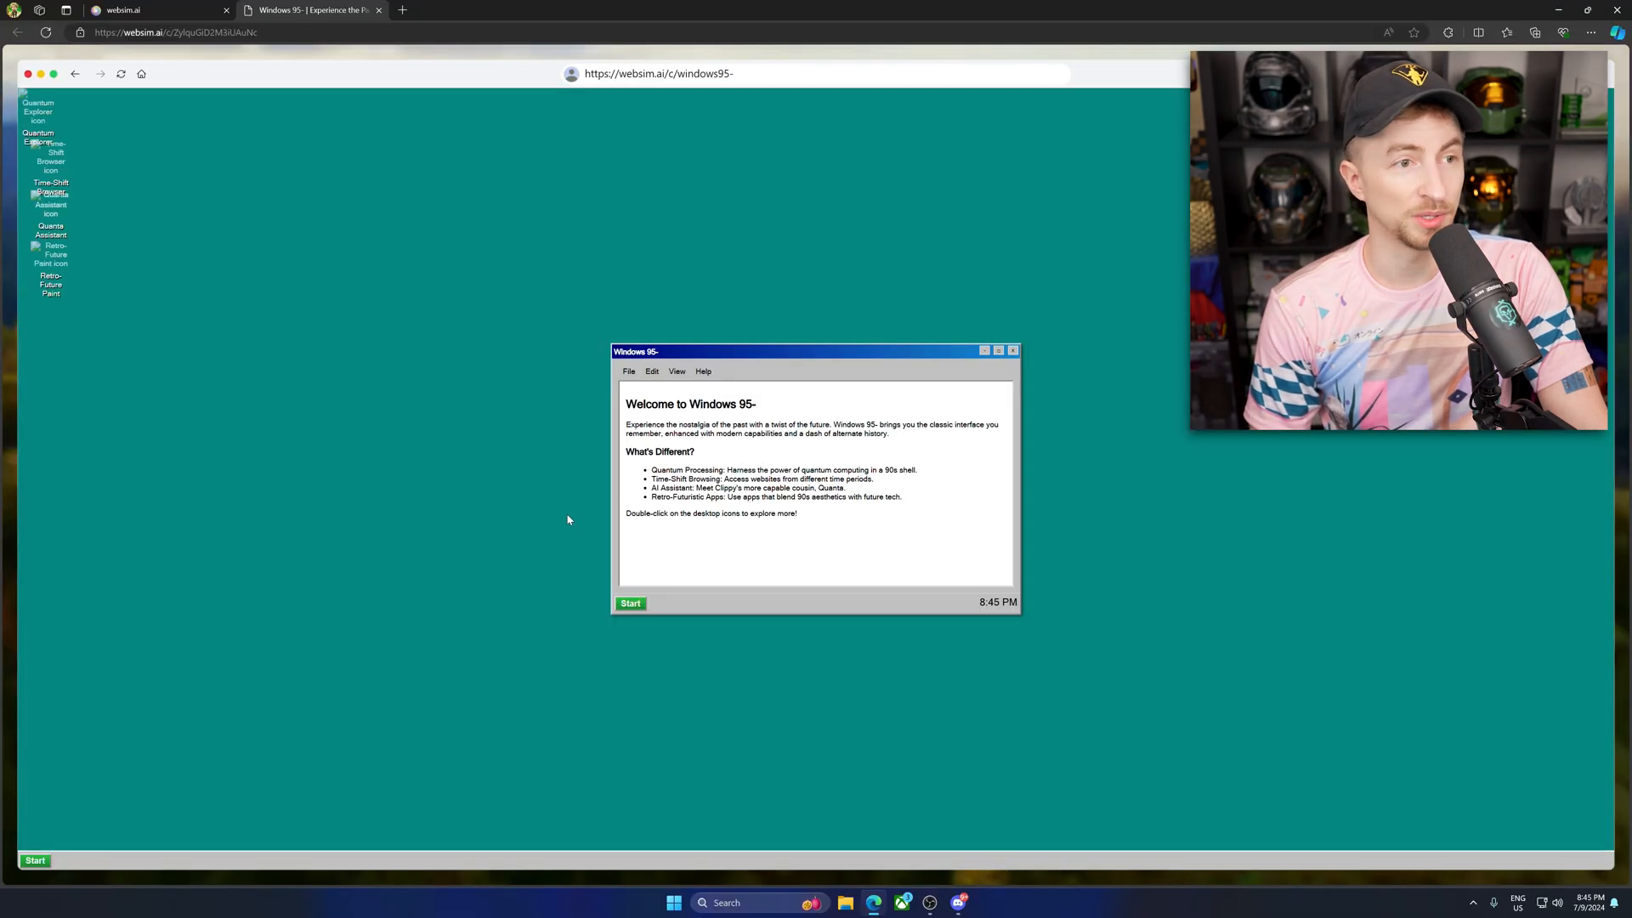
{"action": "left_click", "coordinate": [36, 860]}
{"action": "left_click", "coordinate": [66, 771]}
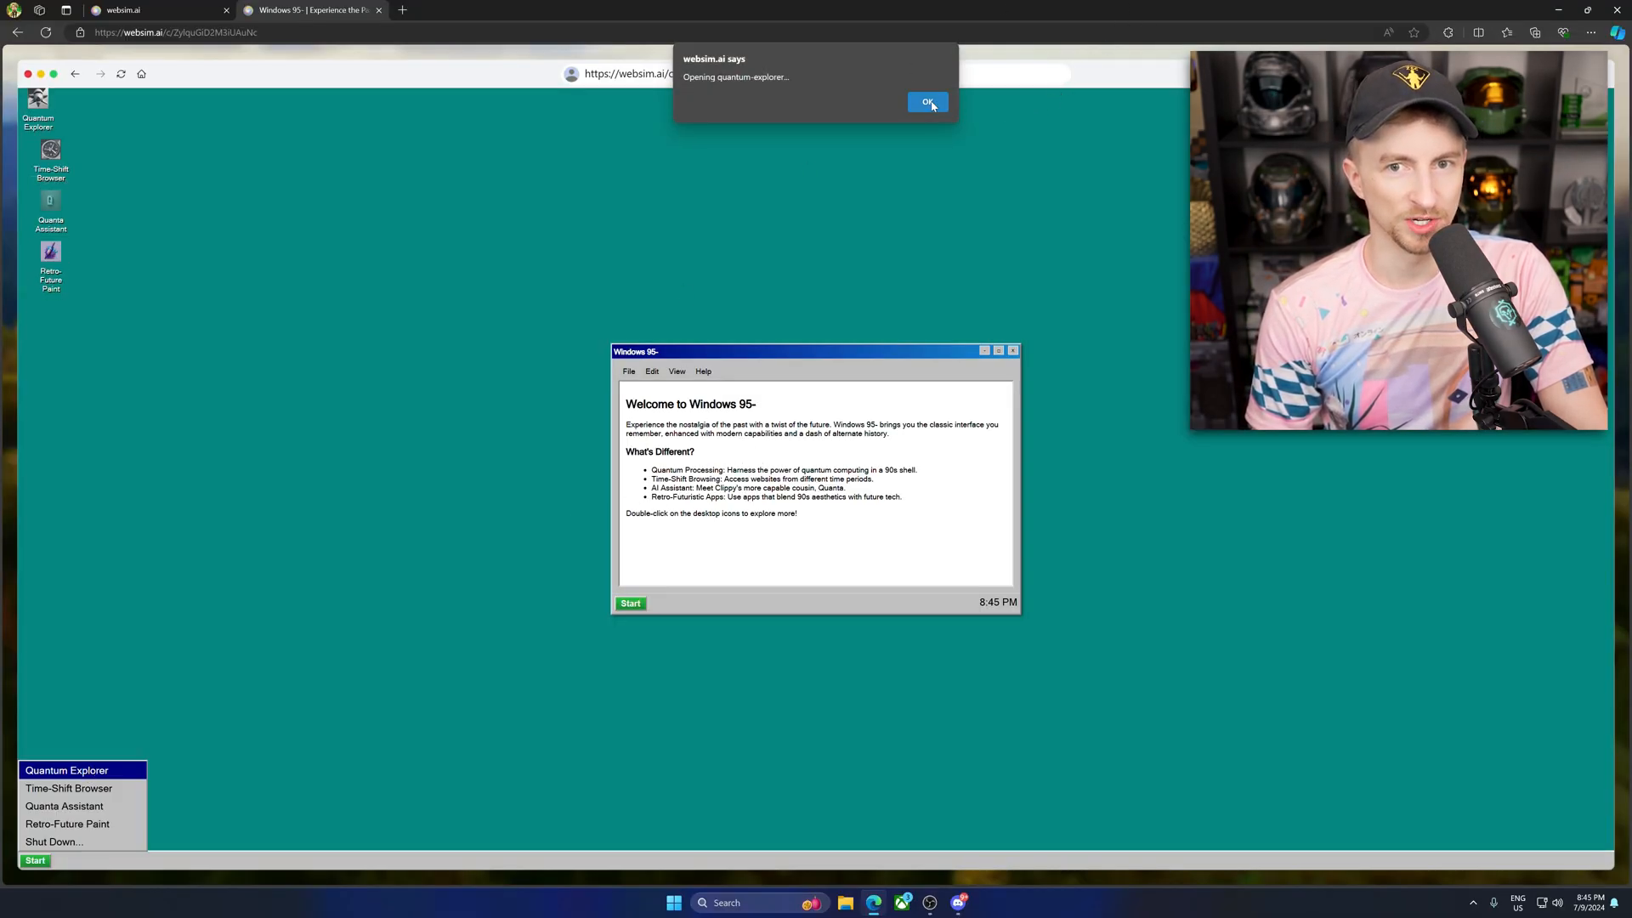
{"action": "left_click", "coordinate": [928, 102]}
{"action": "key", "text": "ctrl+a"}
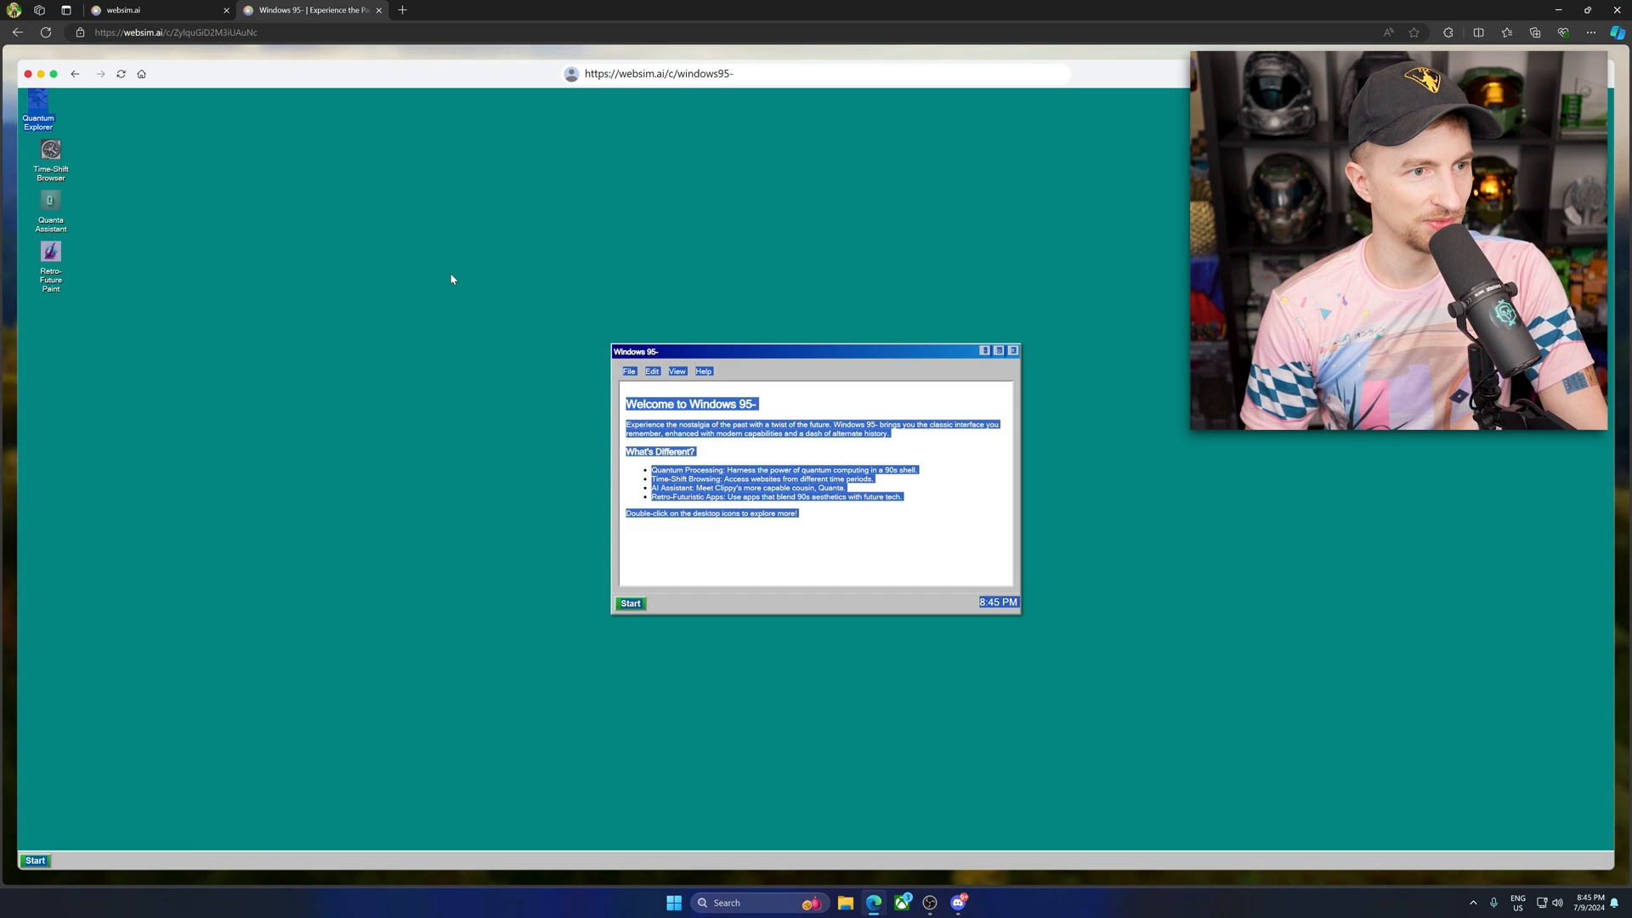
- Launch Retro-Future Paint on the retro desktop, then watch the DuckSphere trailer
{"action": "double_click", "coordinate": [51, 261]}
{"action": "left_click", "coordinate": [928, 102]}
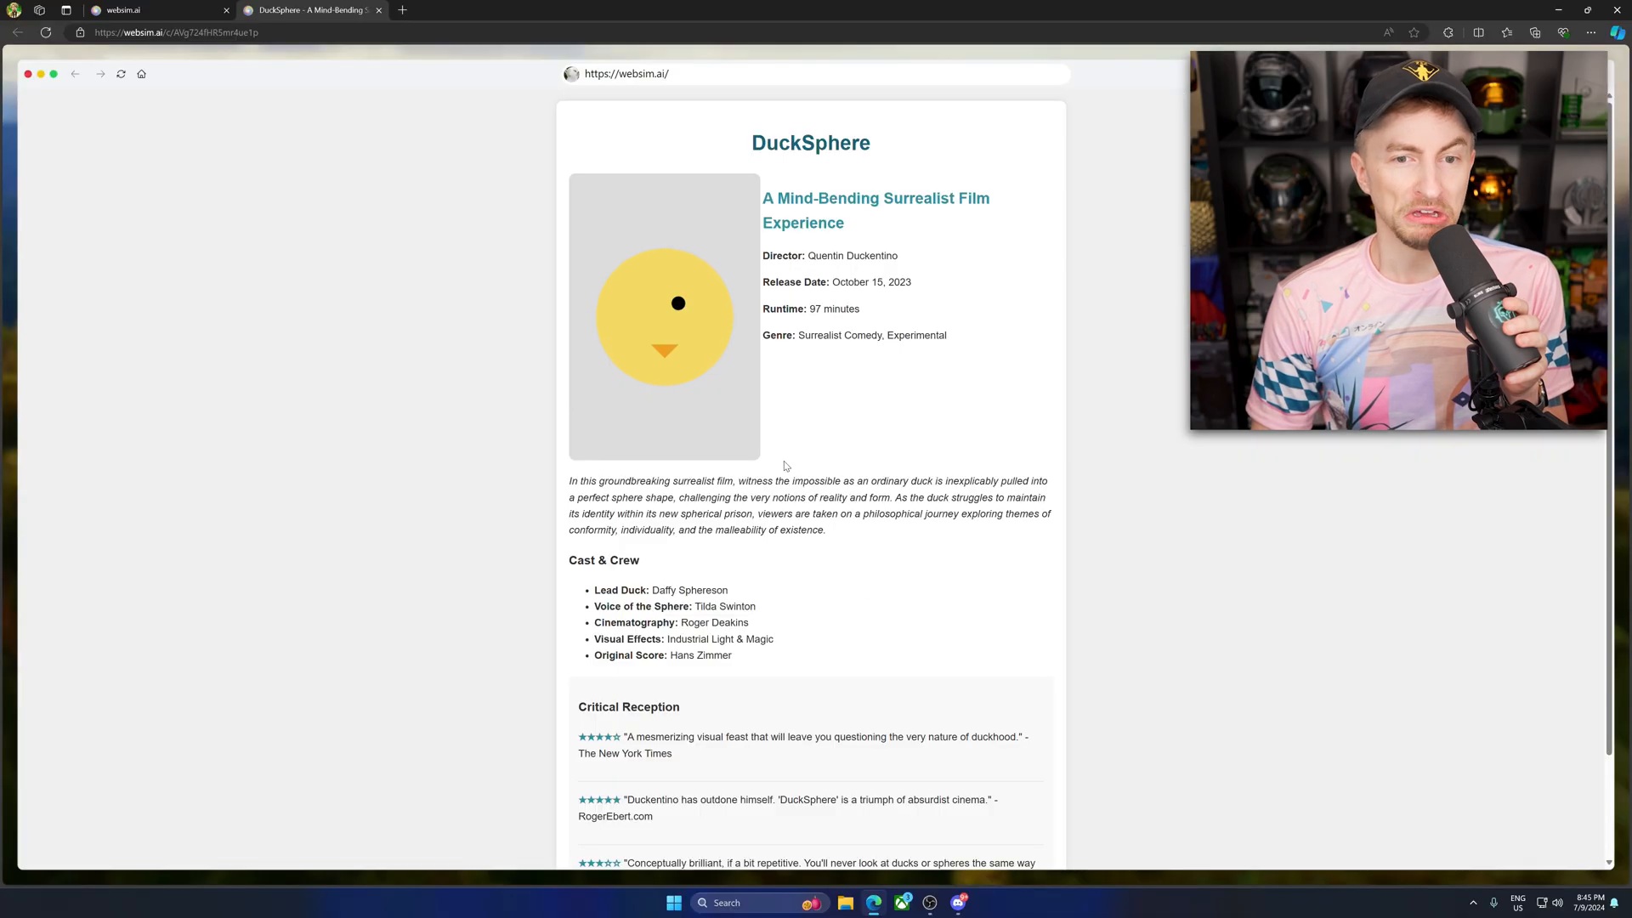
{"action": "scroll", "coordinate": [780, 512], "scroll_direction": "down", "scroll_amount": 2}
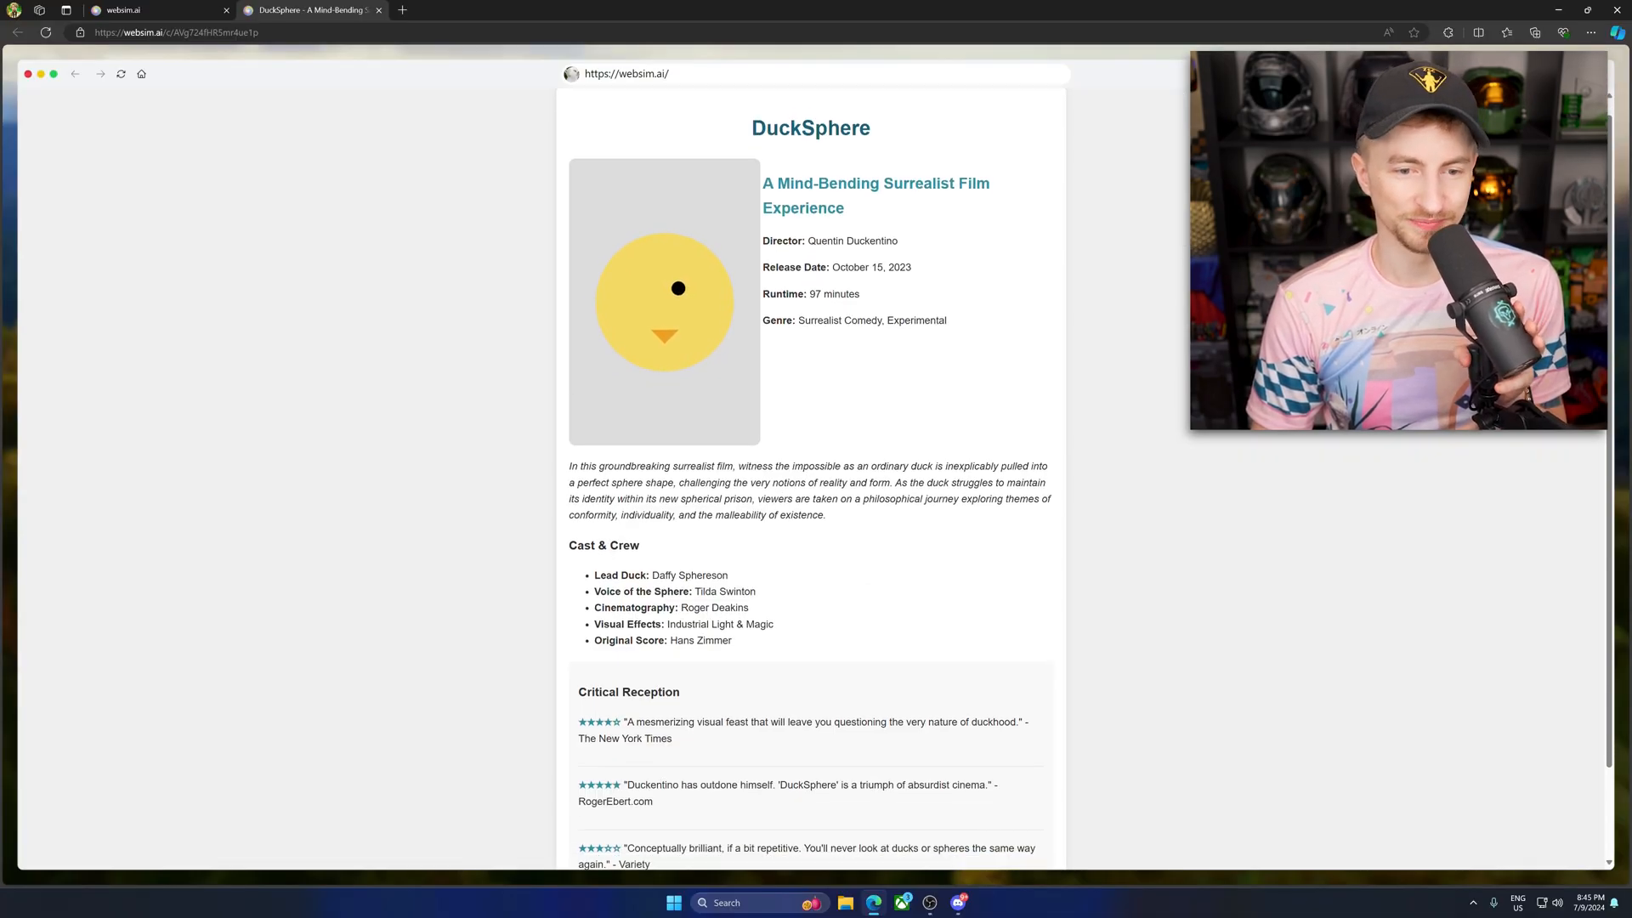
{"action": "scroll", "coordinate": [780, 514], "scroll_direction": "down", "scroll_amount": 2}
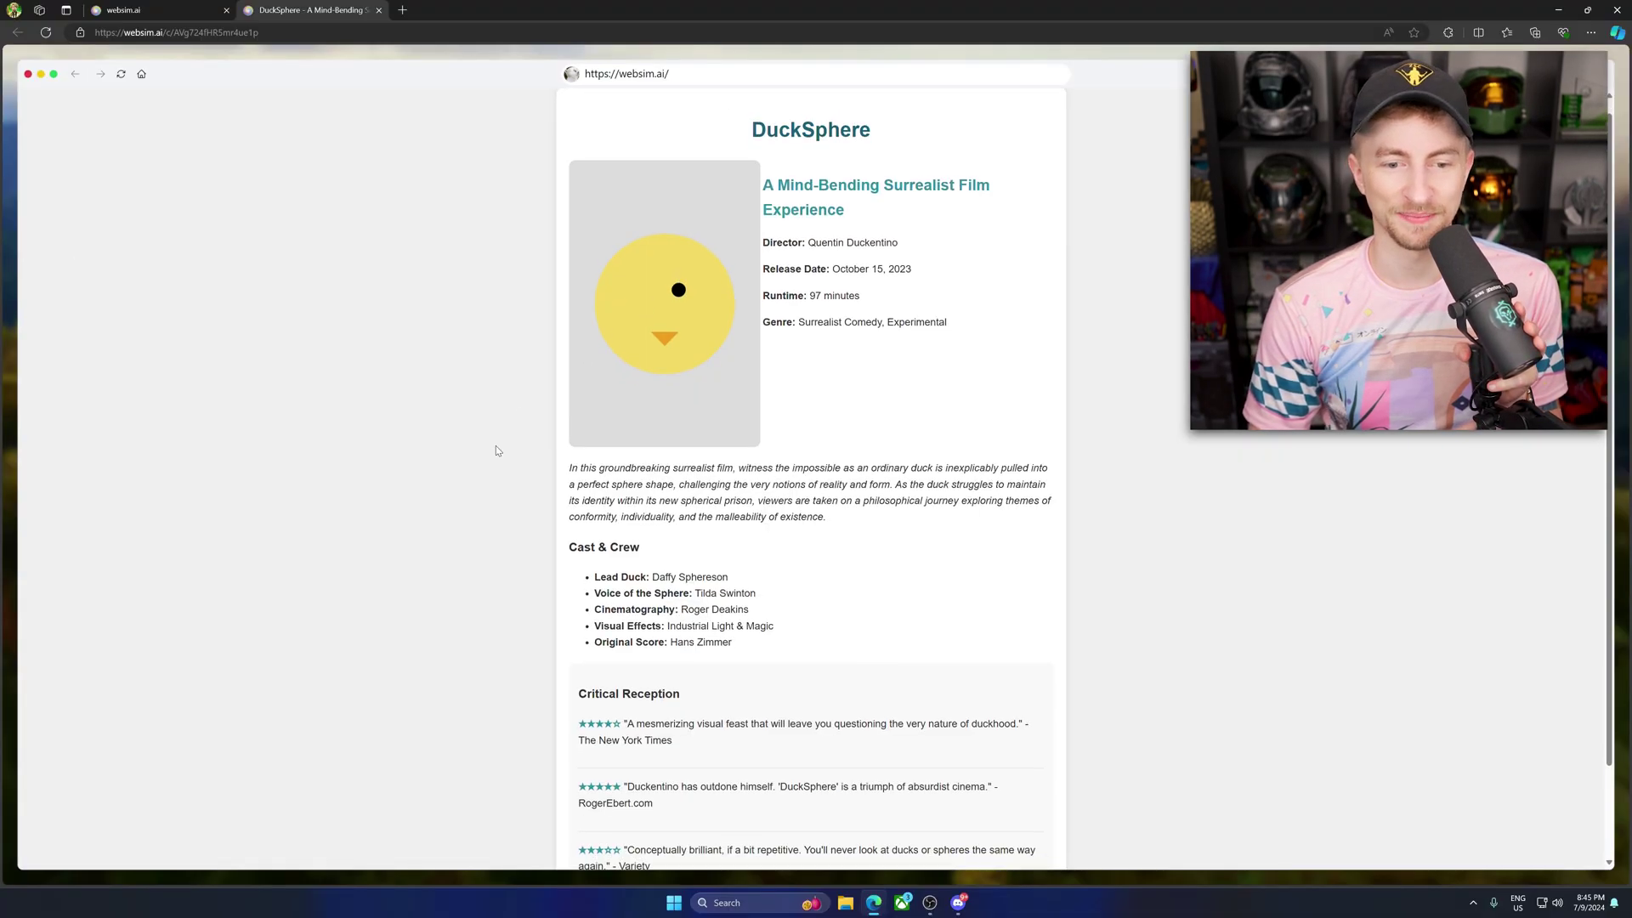
{"action": "scroll", "coordinate": [816, 510], "scroll_direction": "down", "scroll_amount": 3}
{"action": "left_click", "coordinate": [663, 826]}
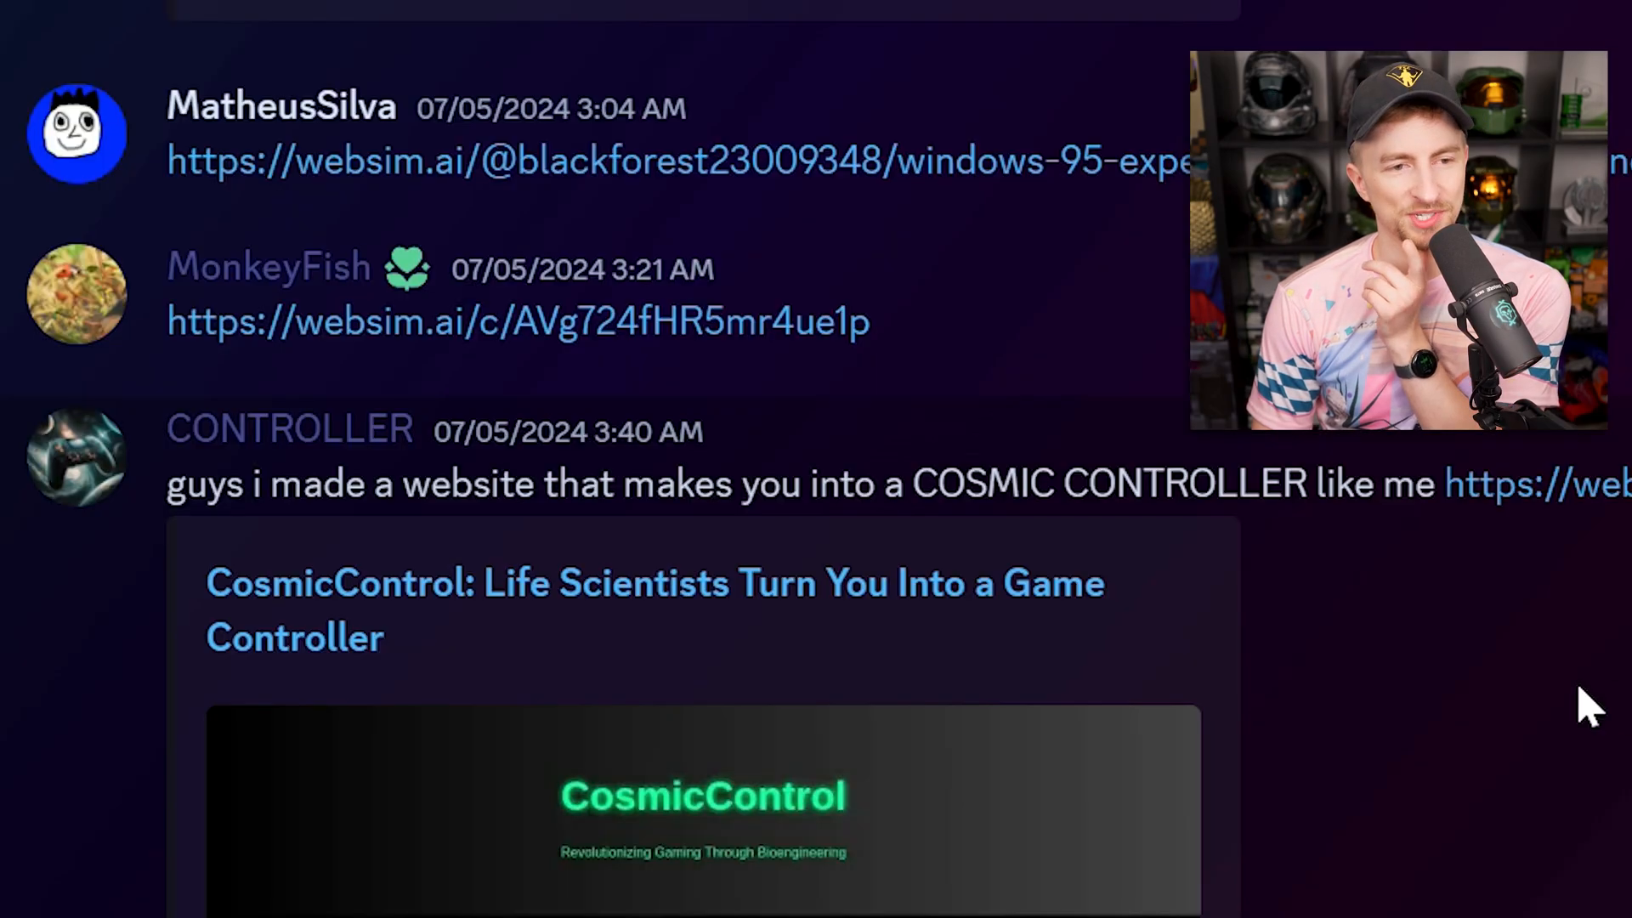
- Open CosmicControl's Book Now page, then try LuisFonsiVEVO on the 2016 YouTube and dismiss its notices
{"action": "left_click", "coordinate": [1614, 485]}
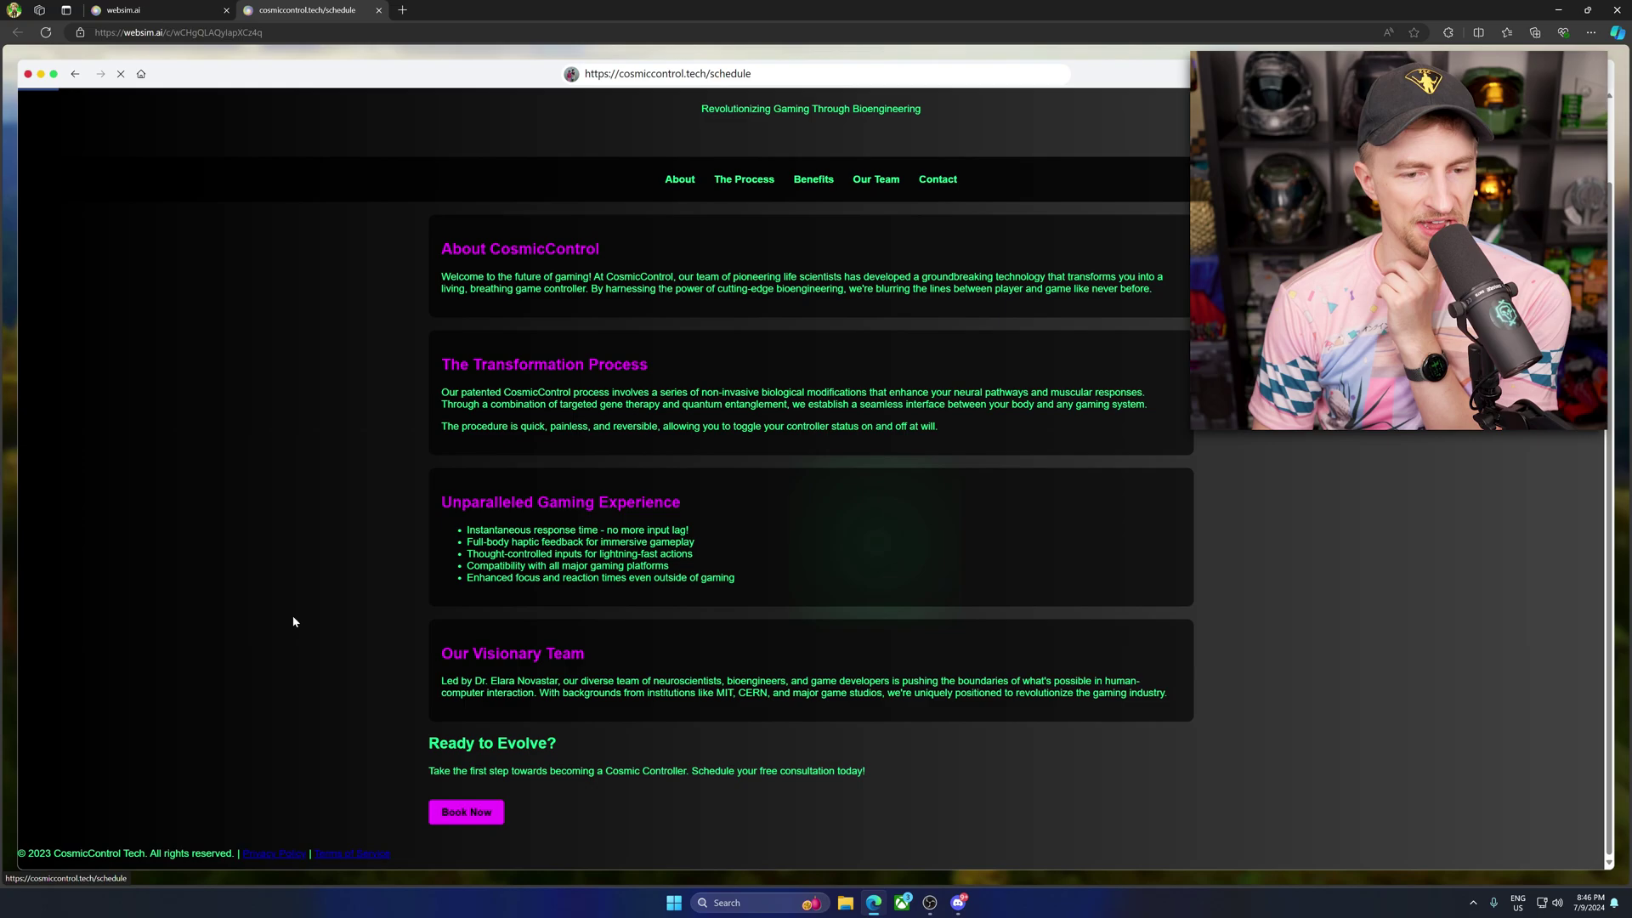
{"action": "left_click", "coordinate": [467, 811]}
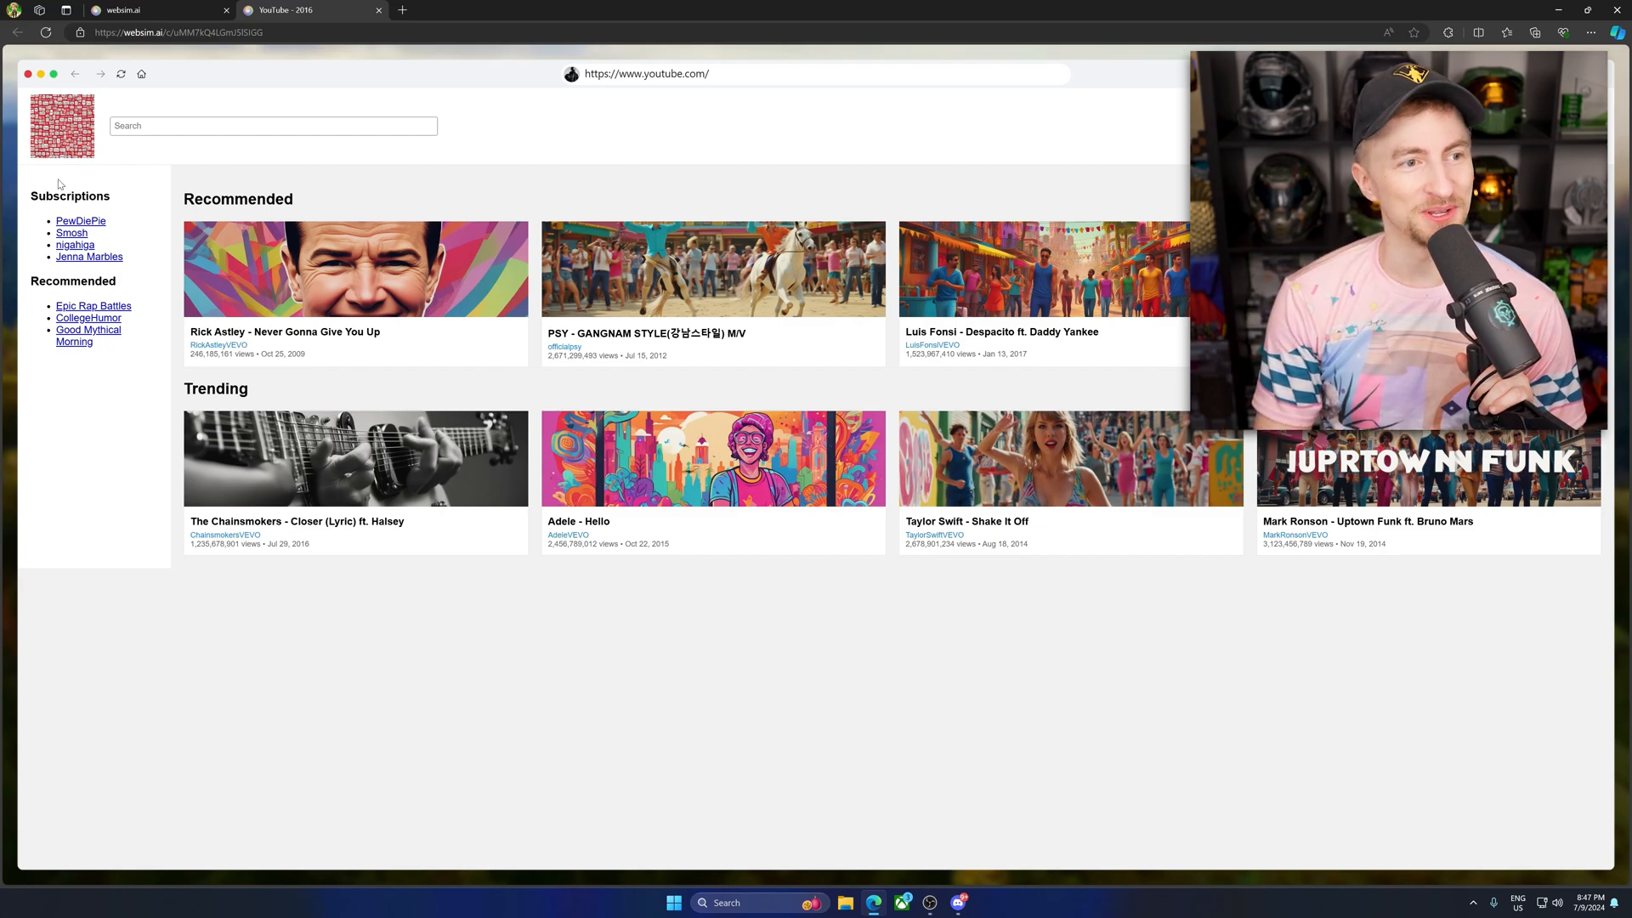
{"action": "left_click", "coordinate": [942, 346]}
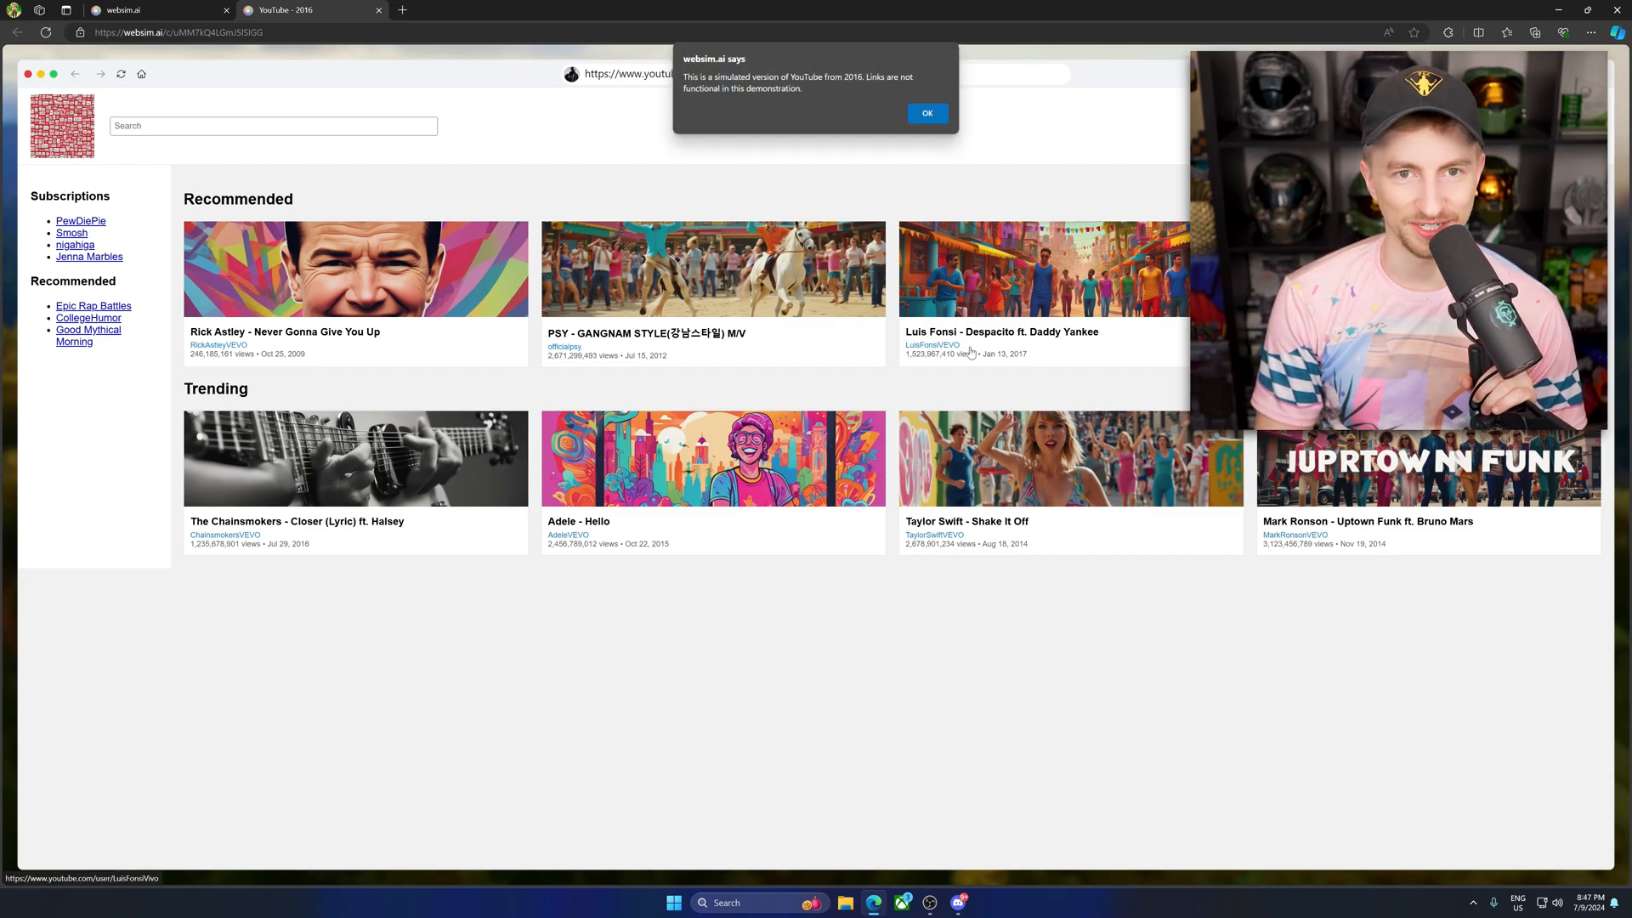
{"action": "left_click", "coordinate": [928, 114]}
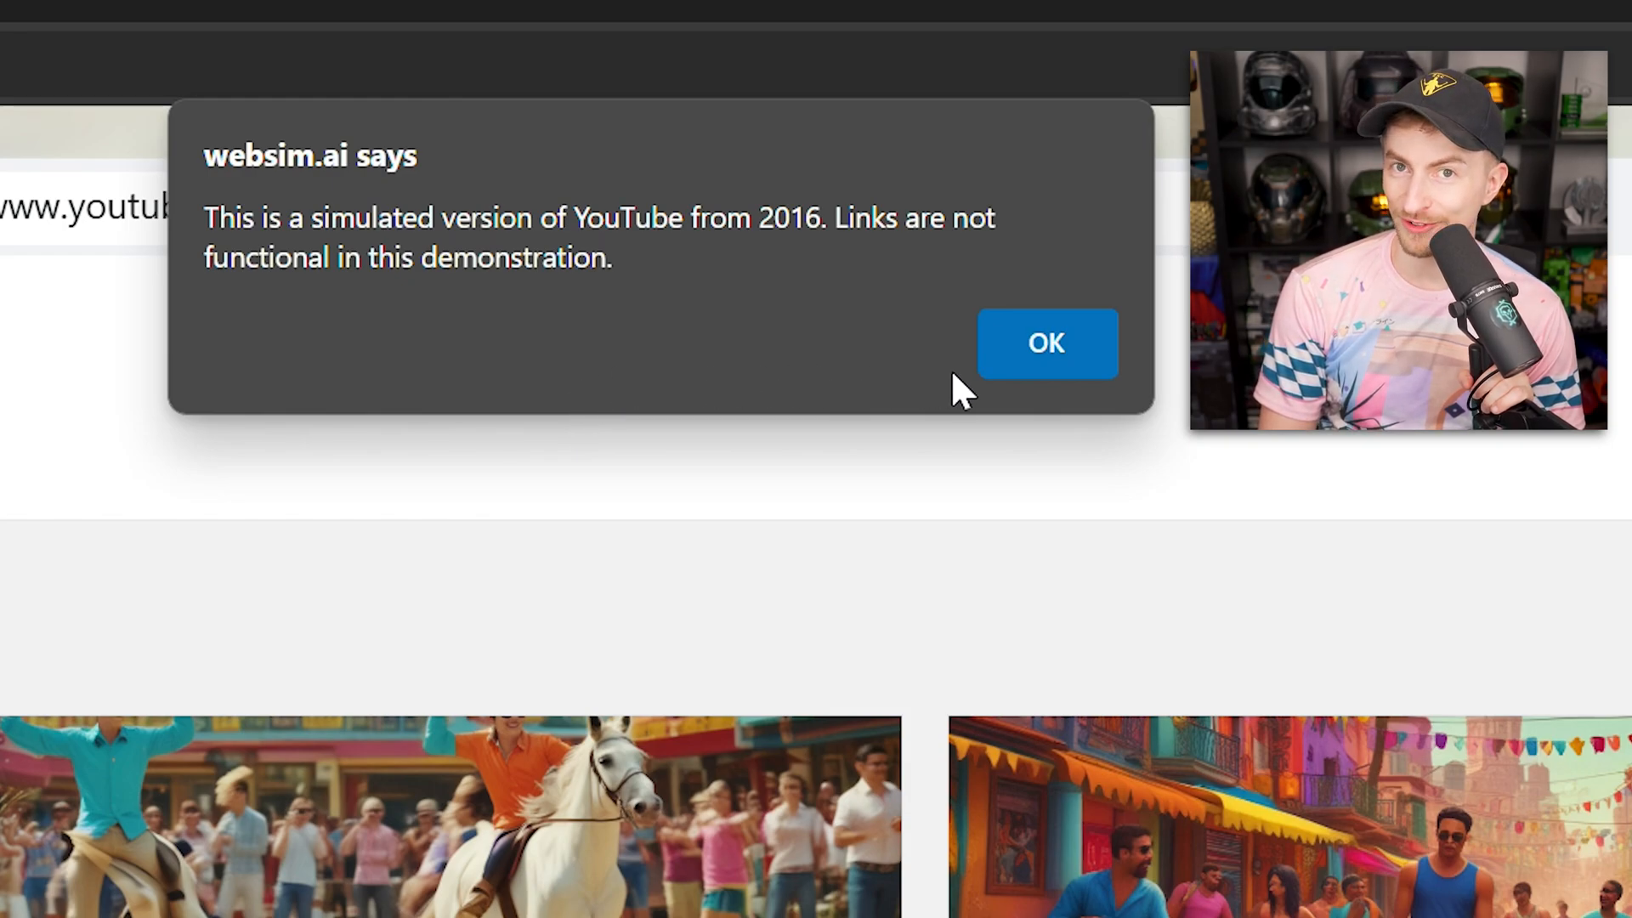
{"action": "left_click", "coordinate": [1022, 354]}
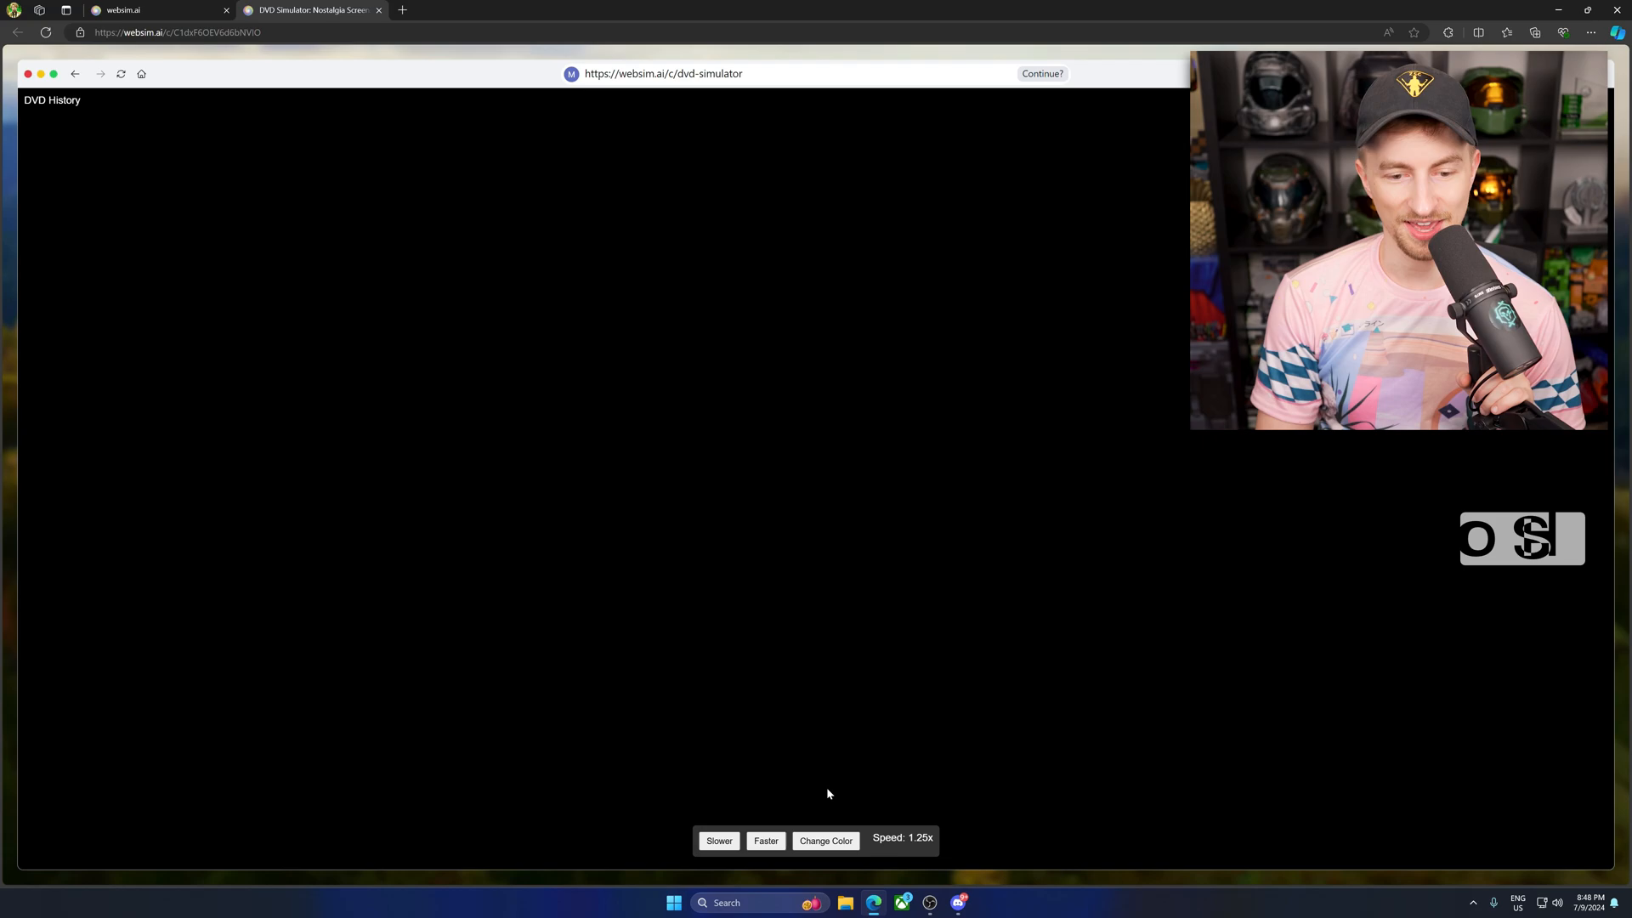
- Push the bouncing DVD logo's speed up to 3.00x, then slow it back down
{"action": "left_click", "coordinate": [765, 839]}
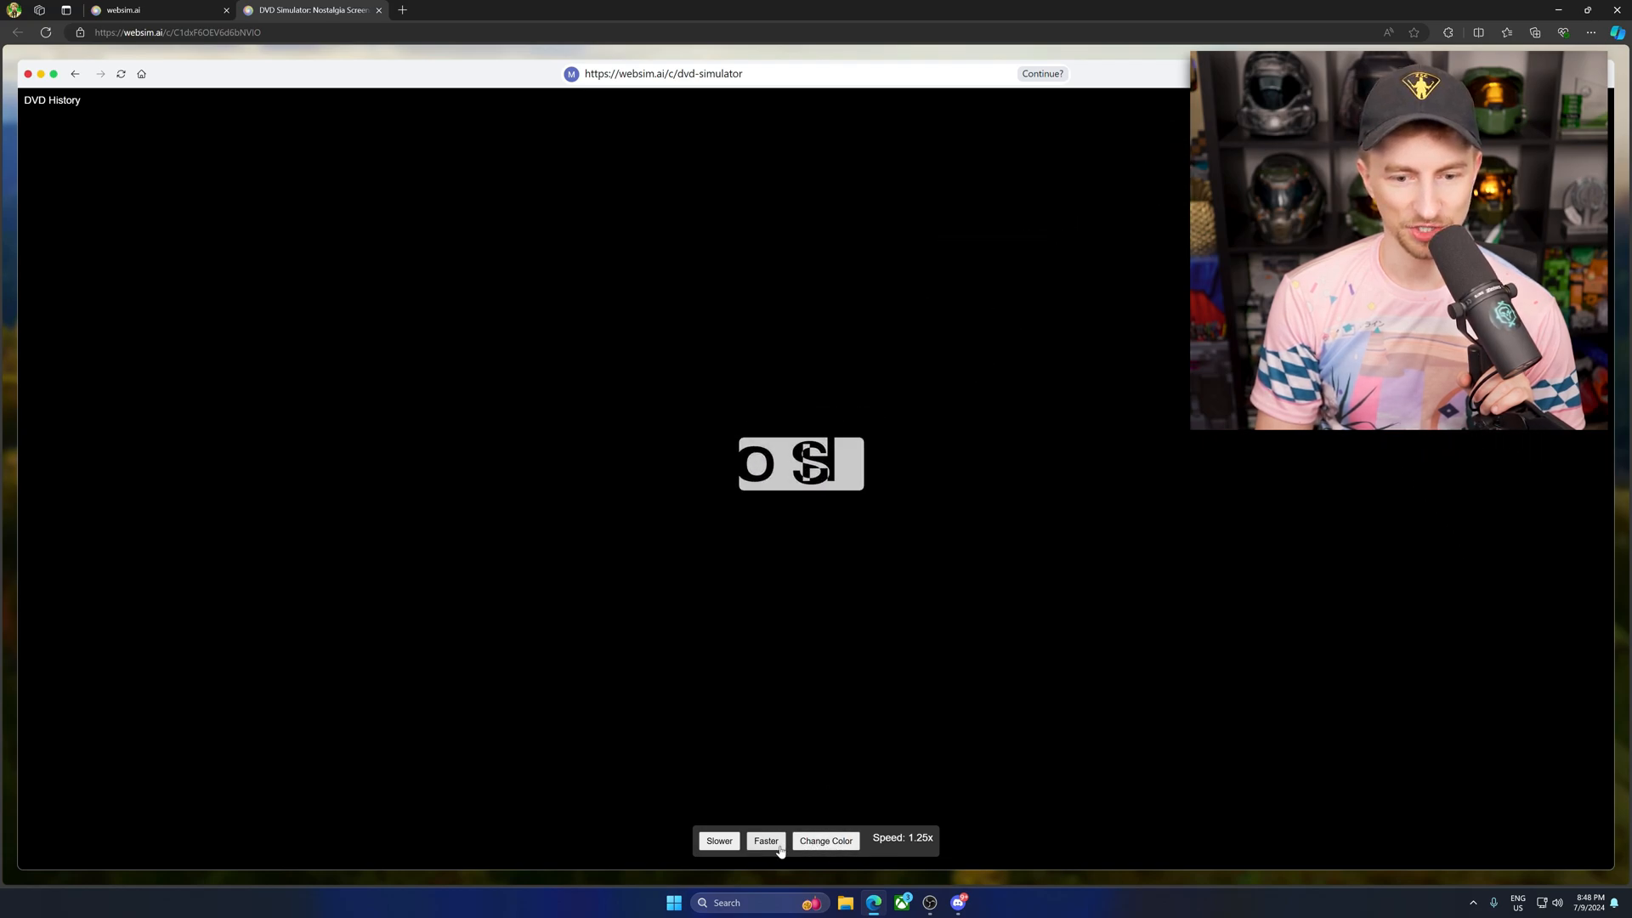
{"action": "left_click", "coordinate": [765, 840]}
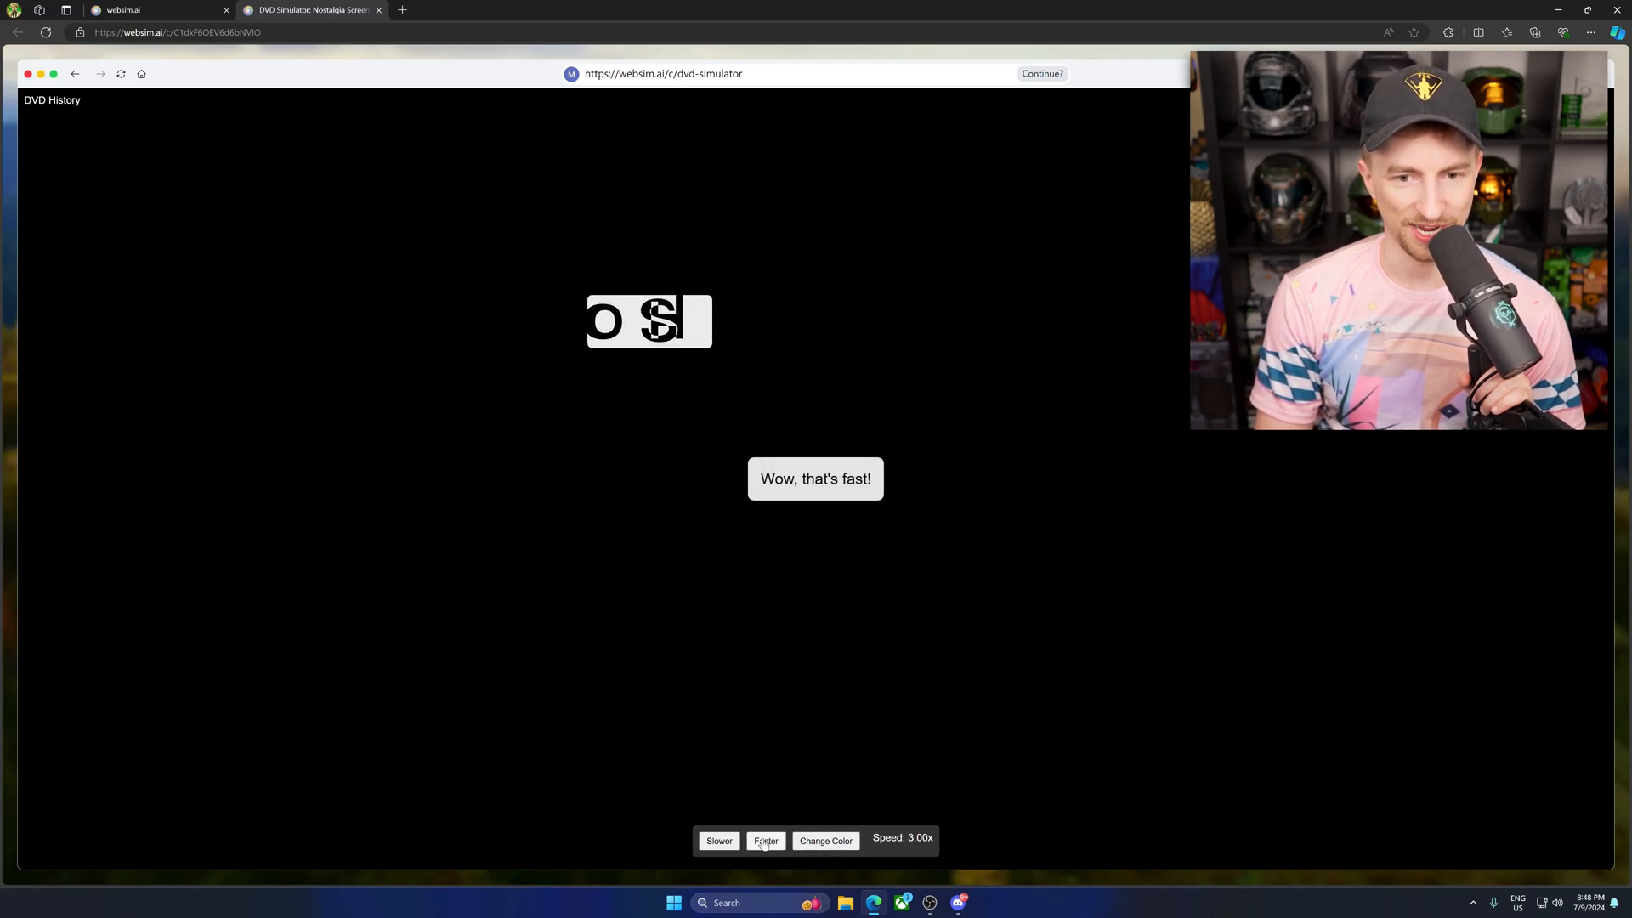
{"action": "left_click", "coordinate": [765, 839]}
{"action": "left_click", "coordinate": [804, 839]}
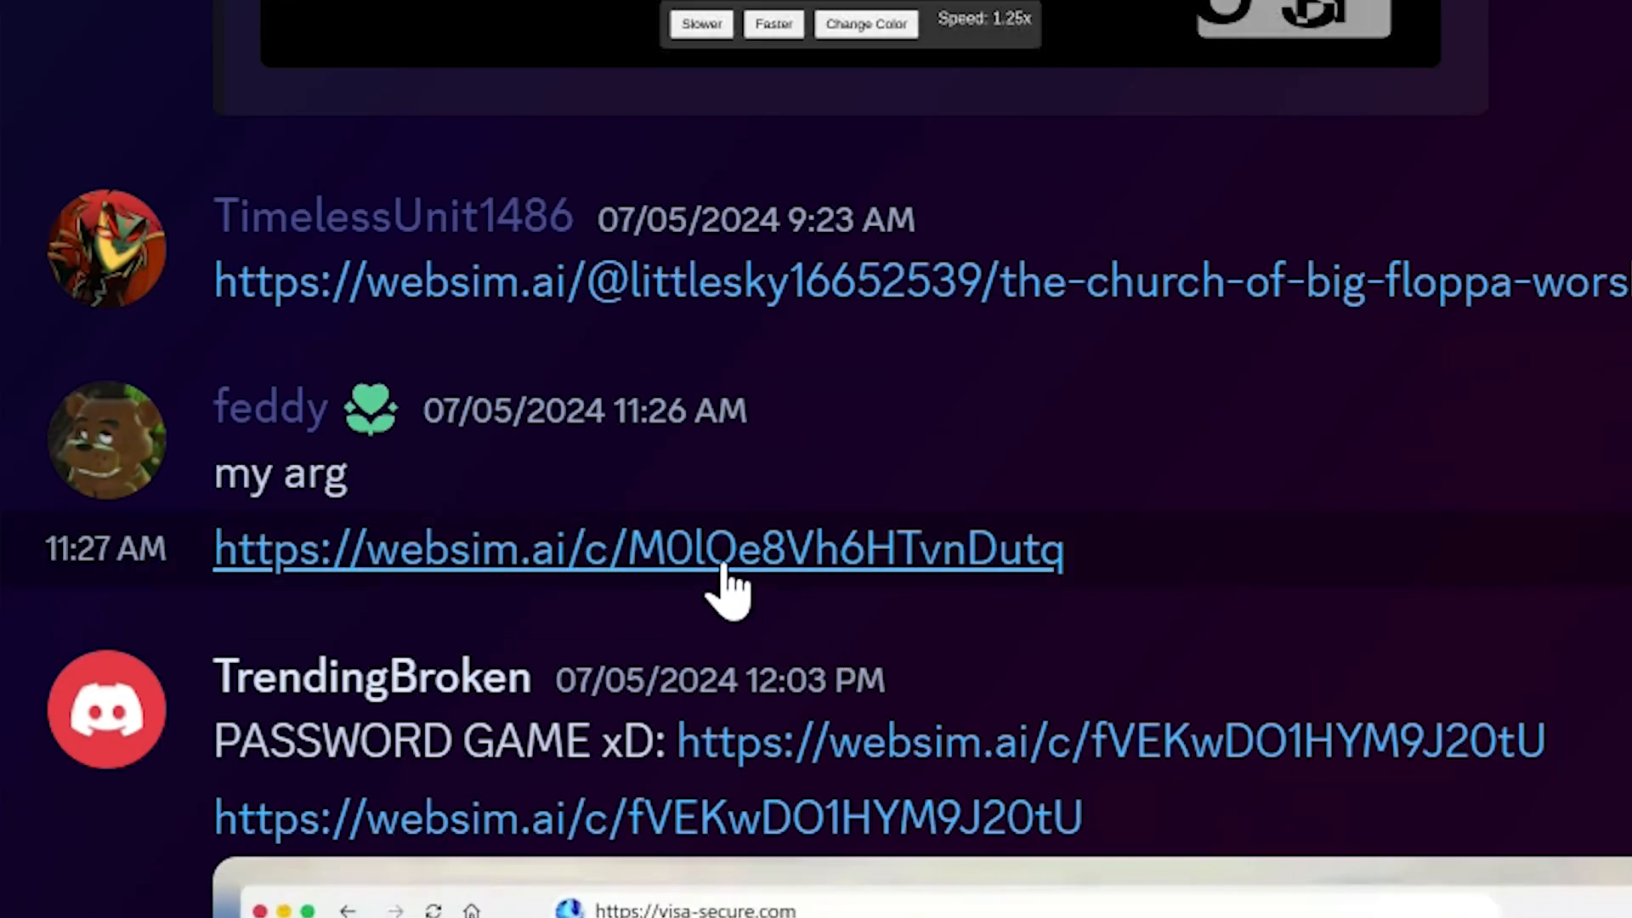
- Browse the fan club's Character Bios and Game History, then follow the ESCAPE WHILE YOU CAN prompt
{"action": "left_click", "coordinate": [728, 547]}
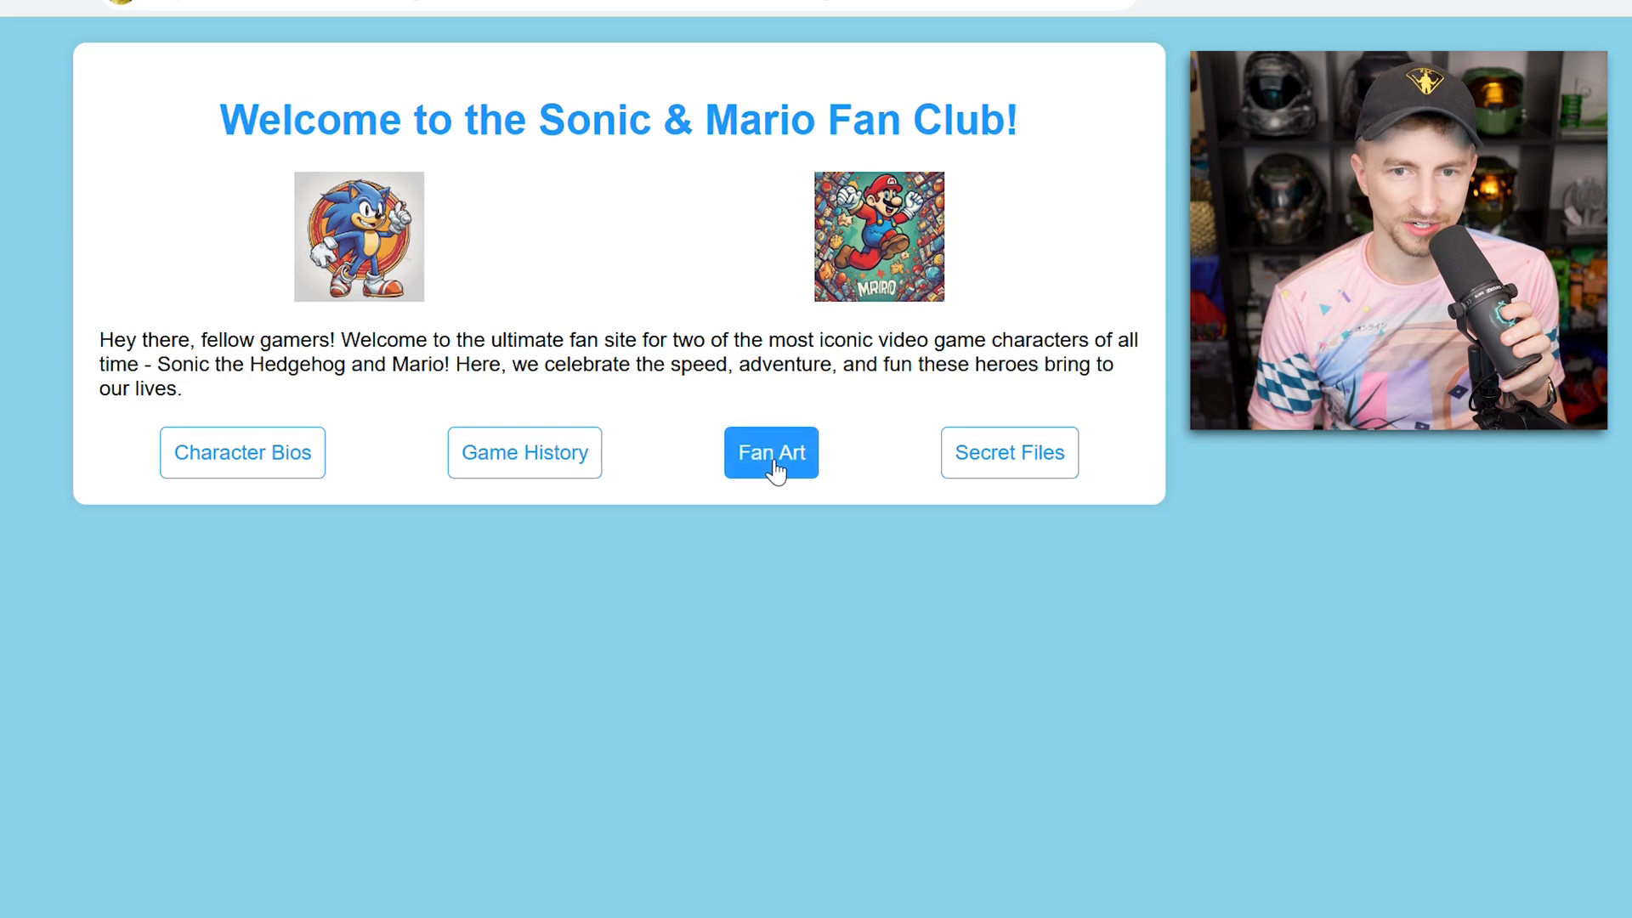
{"action": "left_click", "coordinate": [524, 453]}
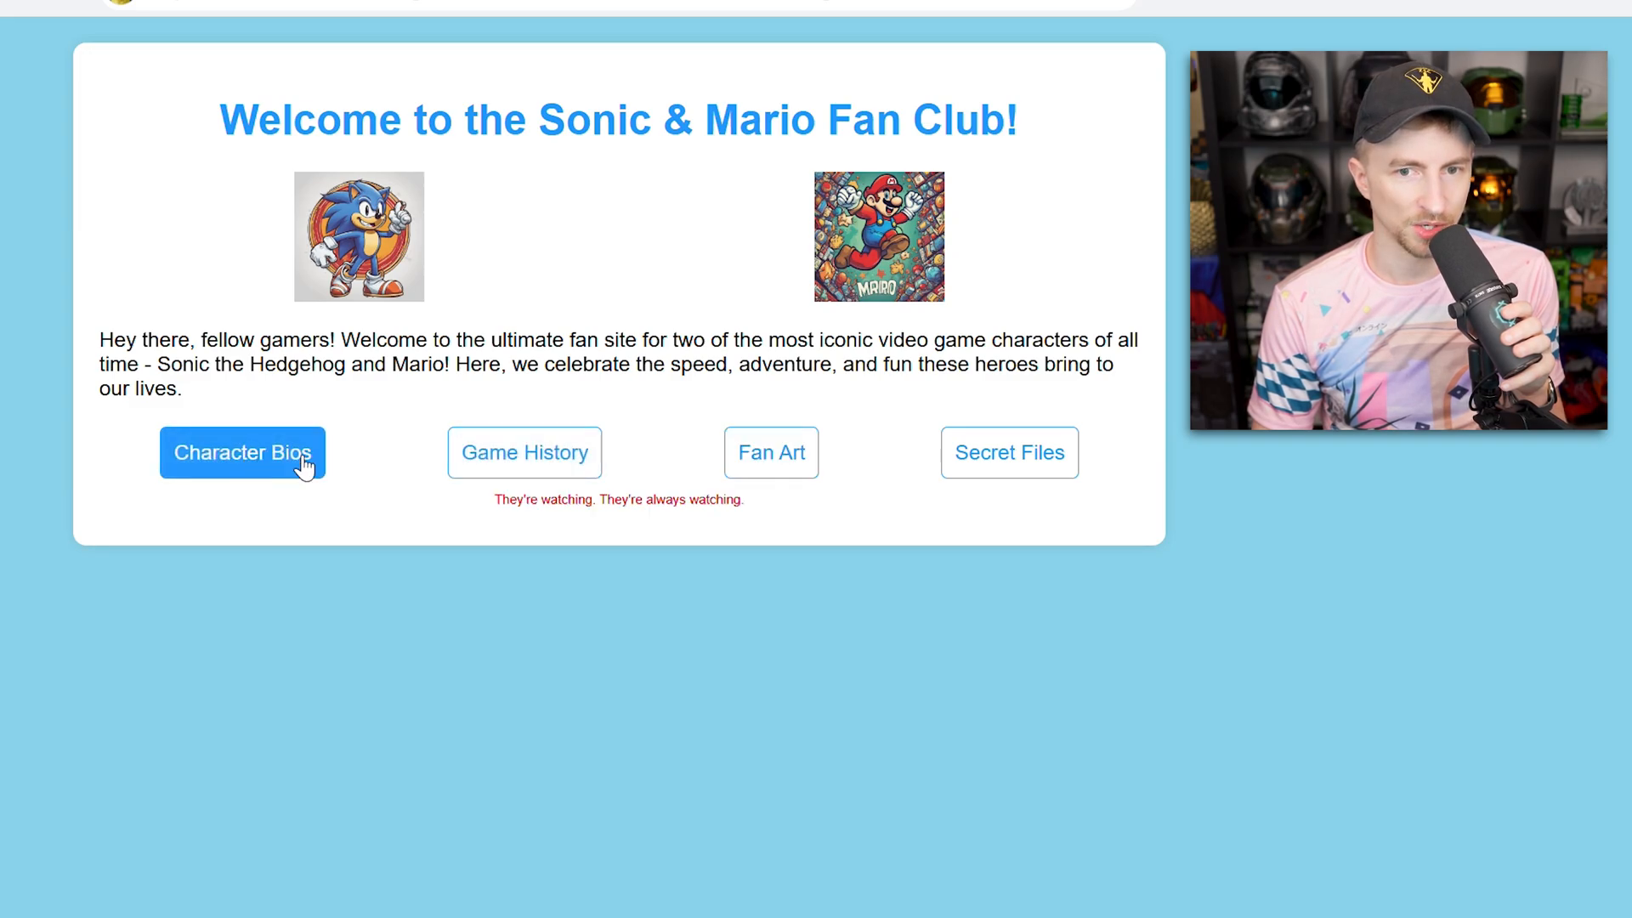
{"action": "left_click", "coordinate": [524, 453]}
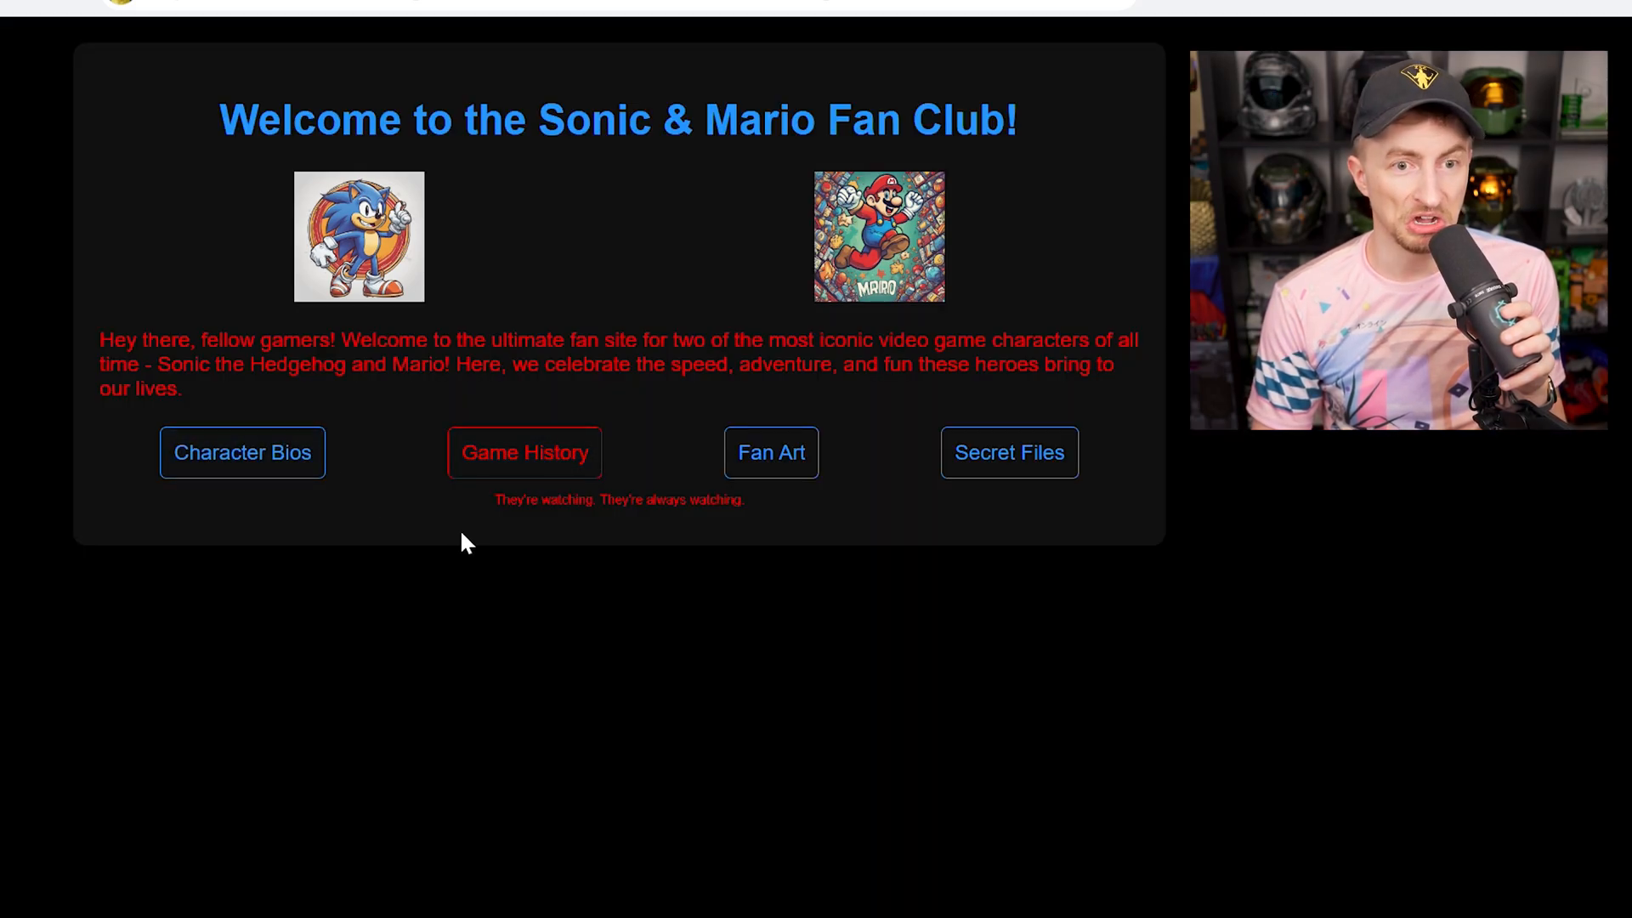
{"action": "left_click", "coordinate": [525, 453]}
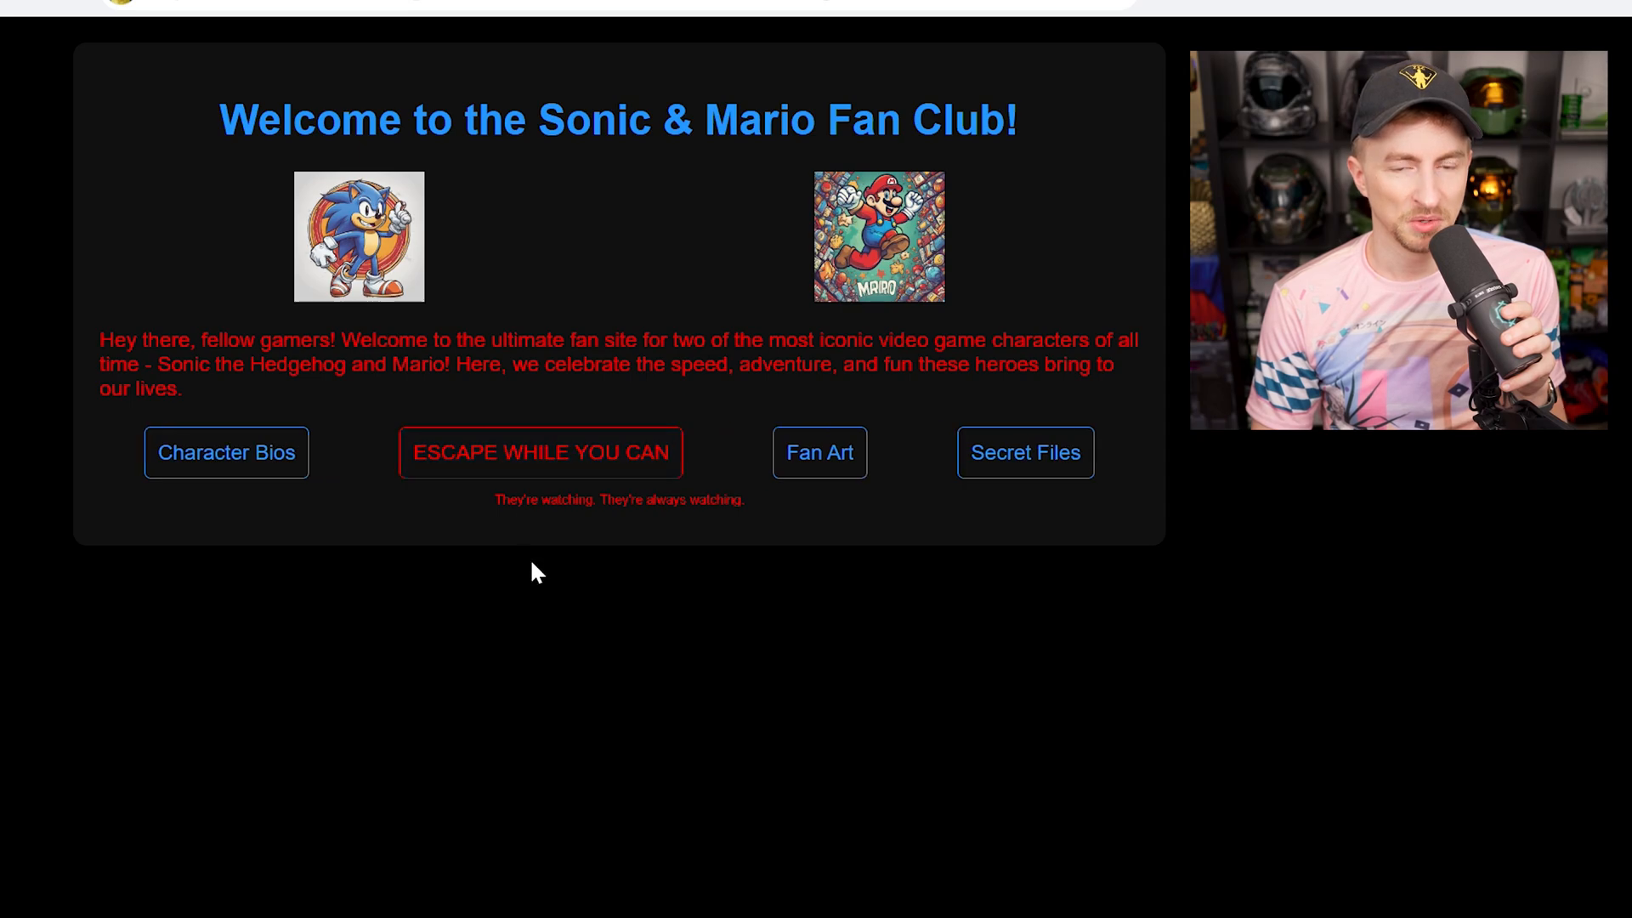
{"action": "left_click", "coordinate": [585, 470]}
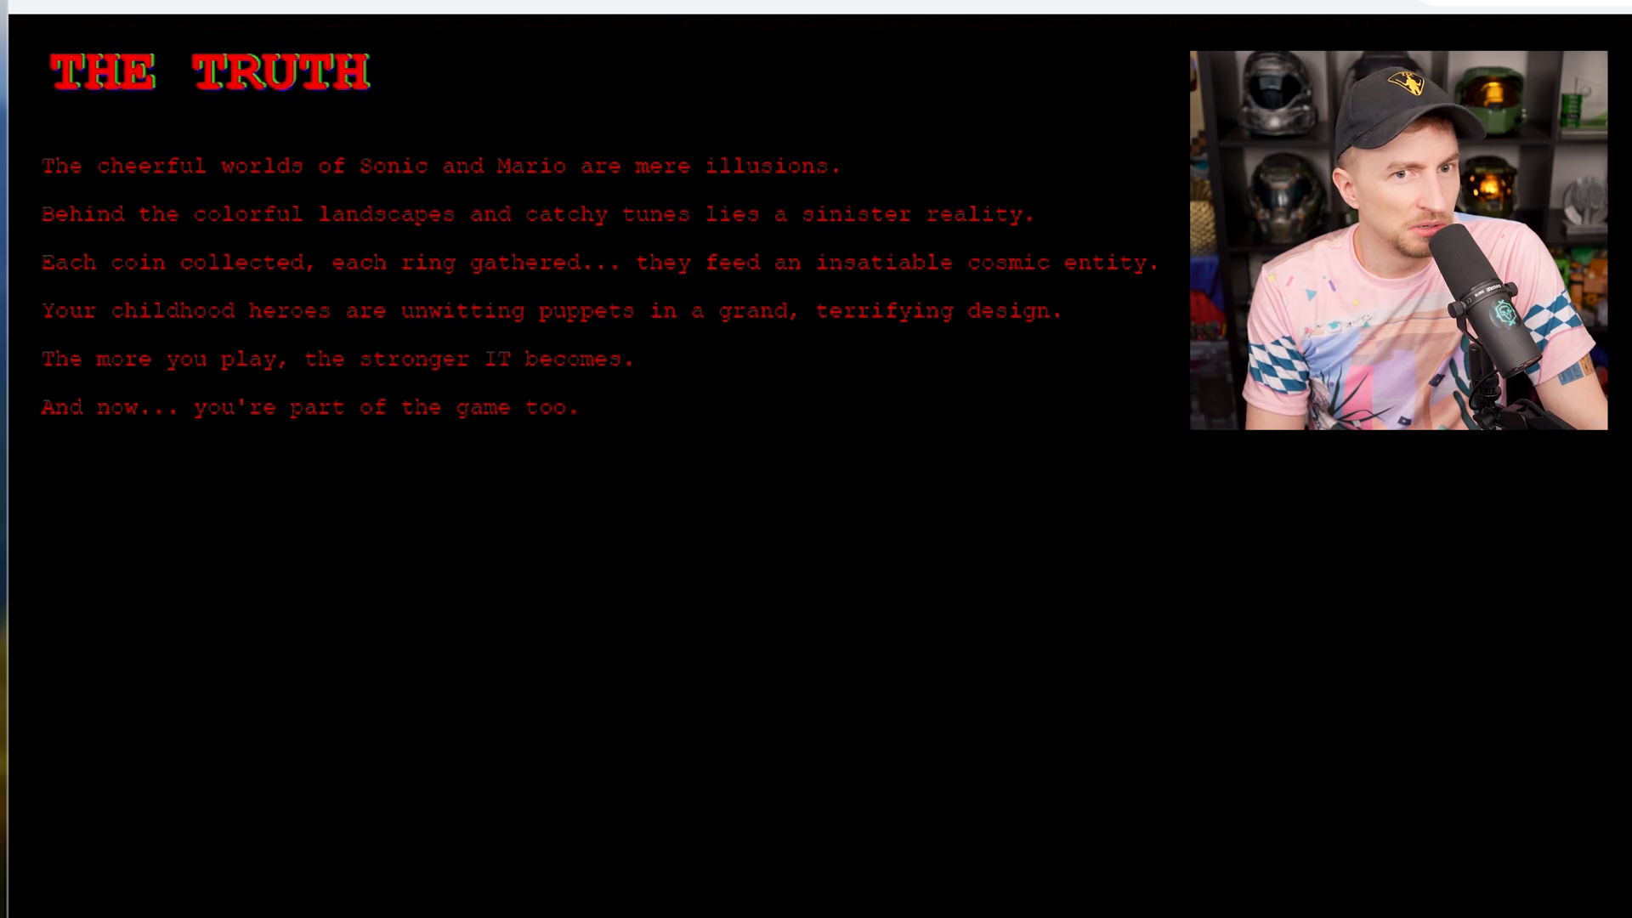
- Select the opening lines of THE TRUTH page's text, then clear the selection
{"action": "left_click_drag", "start_coordinate": [208, 215], "coordinate": [299, 111]}
{"action": "left_click", "coordinate": [471, 470]}
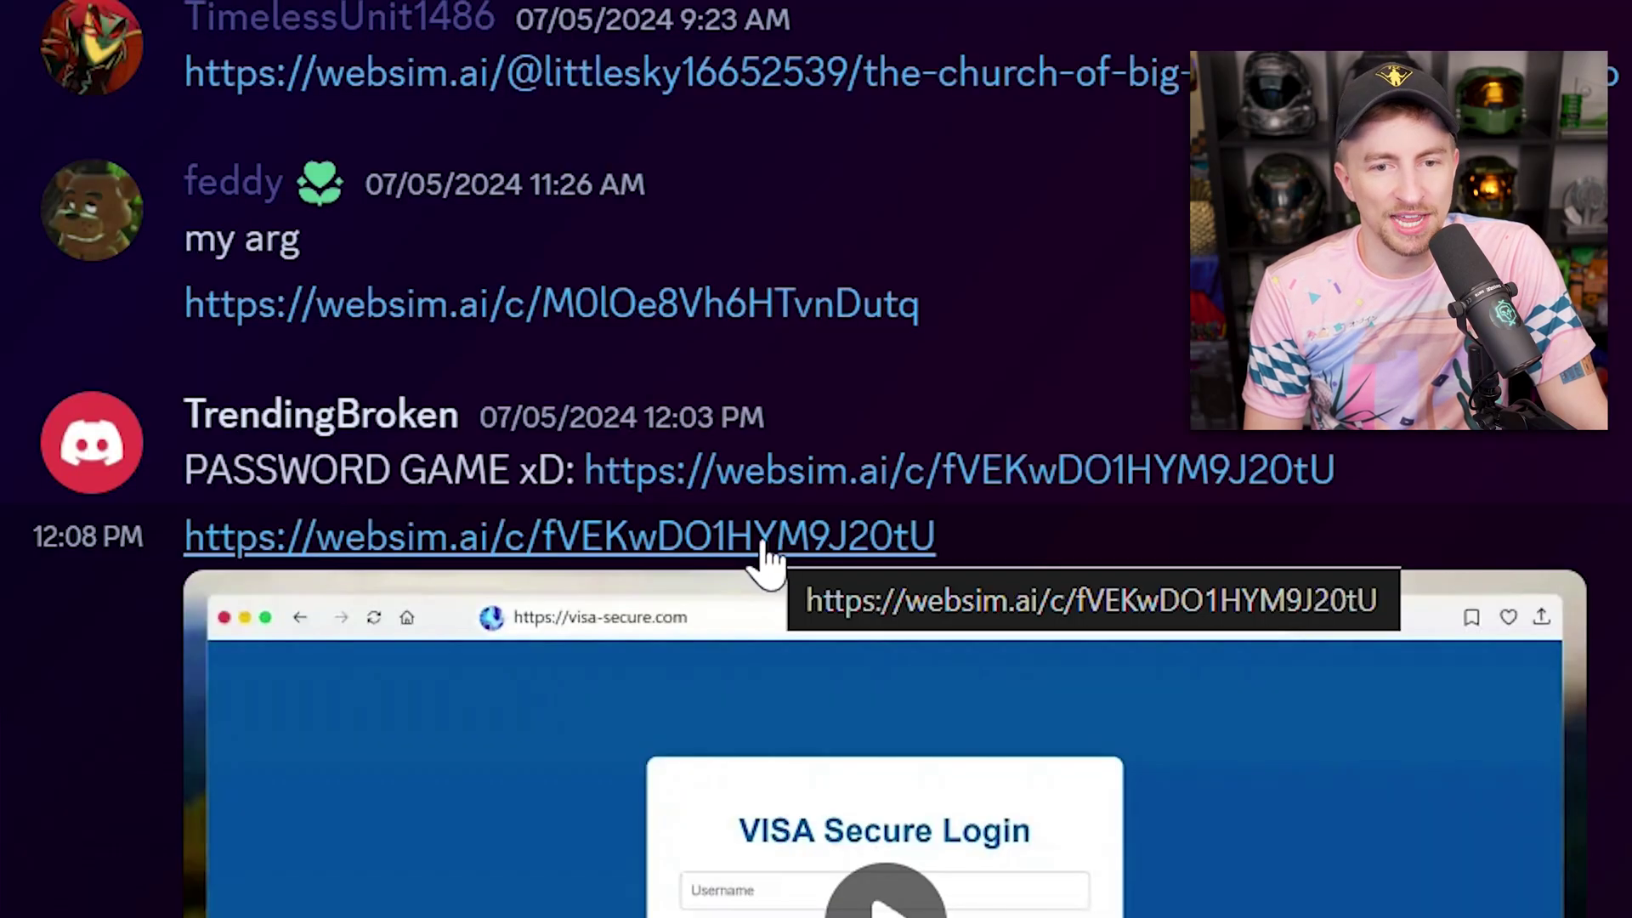
- Enter a username and passcode on the VISA login, resubmitting as each new rule appears
{"action": "left_click", "coordinate": [771, 554]}
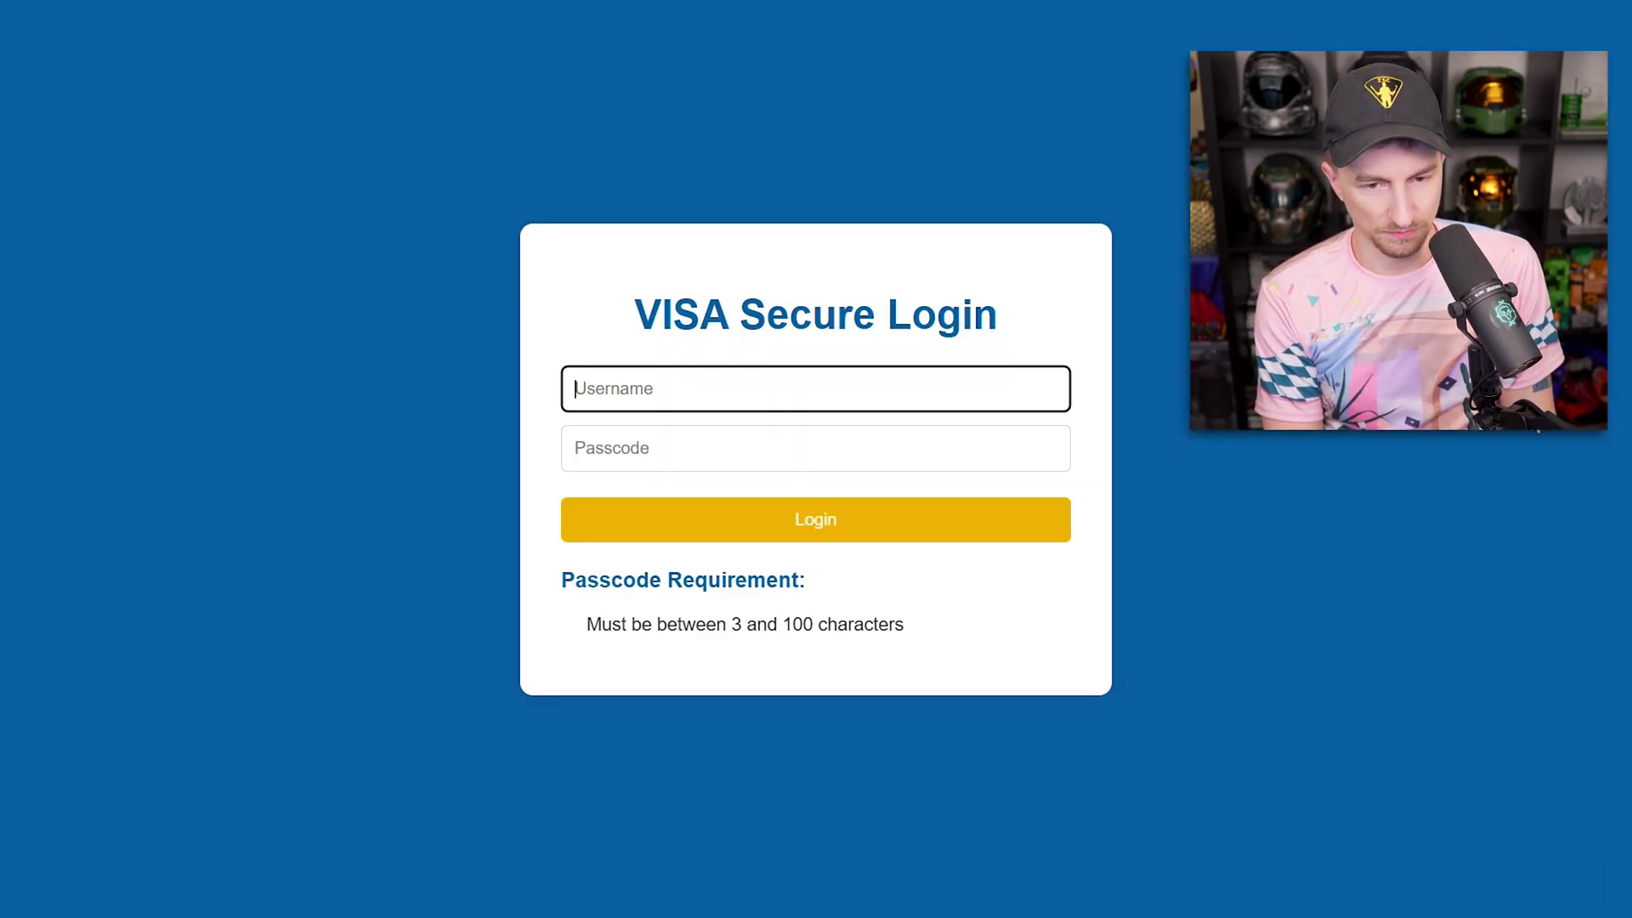
{"action": "type", "text": "Bop"}
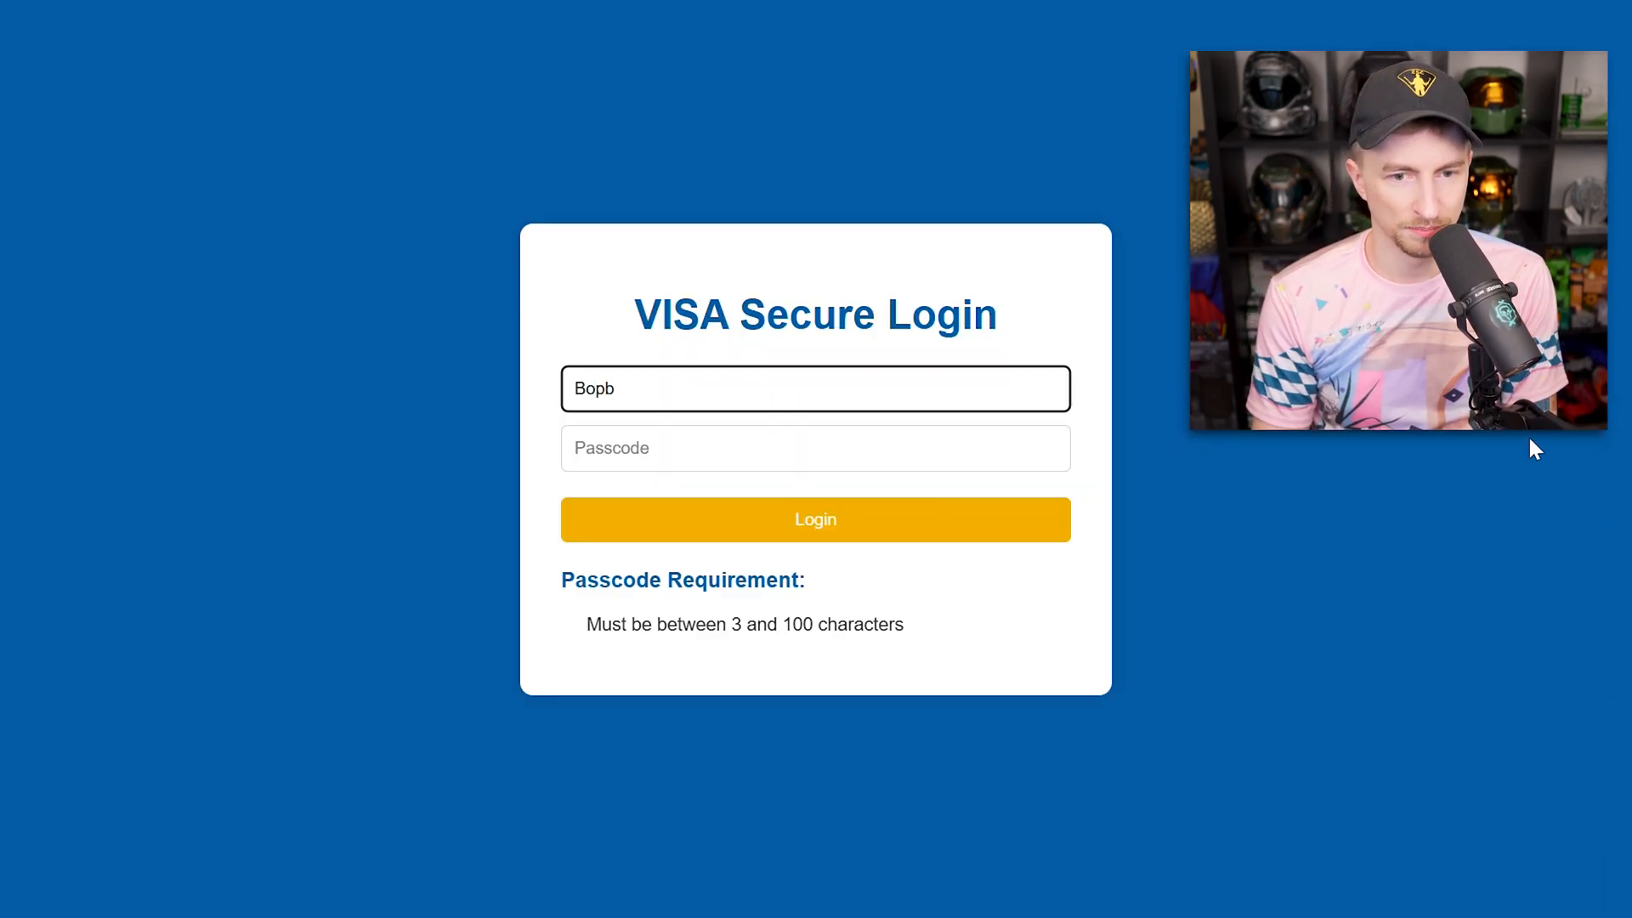
{"action": "type", "text": "b"}
{"action": "key", "text": "Tab"}
{"action": "type", "text": "bopb"}
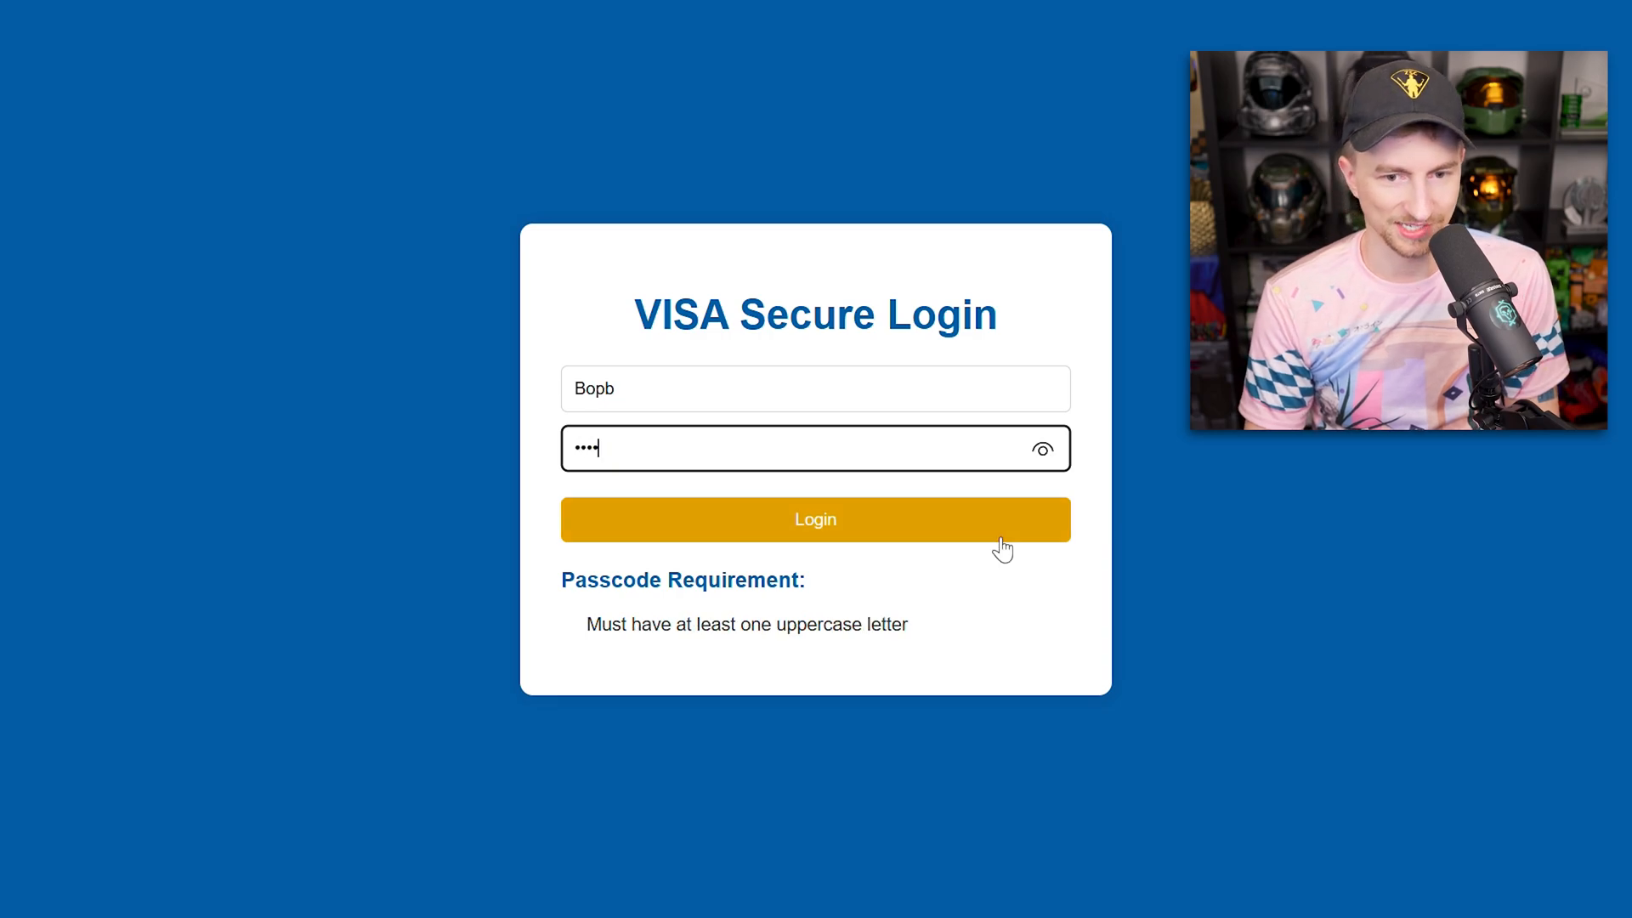
{"action": "left_click", "coordinate": [814, 529]}
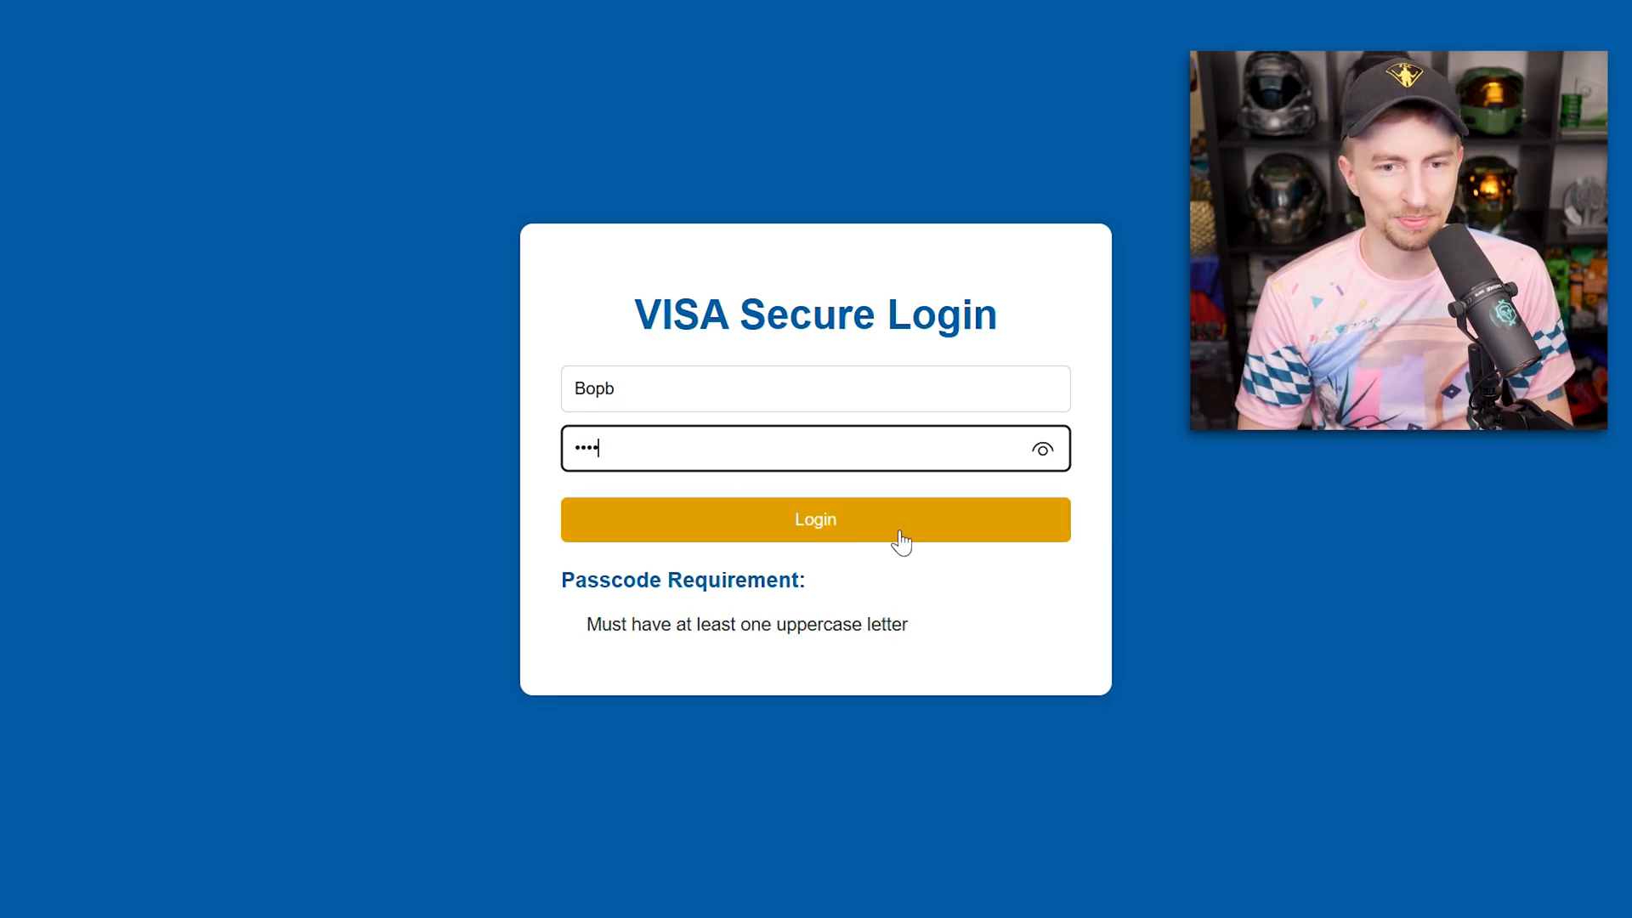
{"action": "type", "text": "B"}
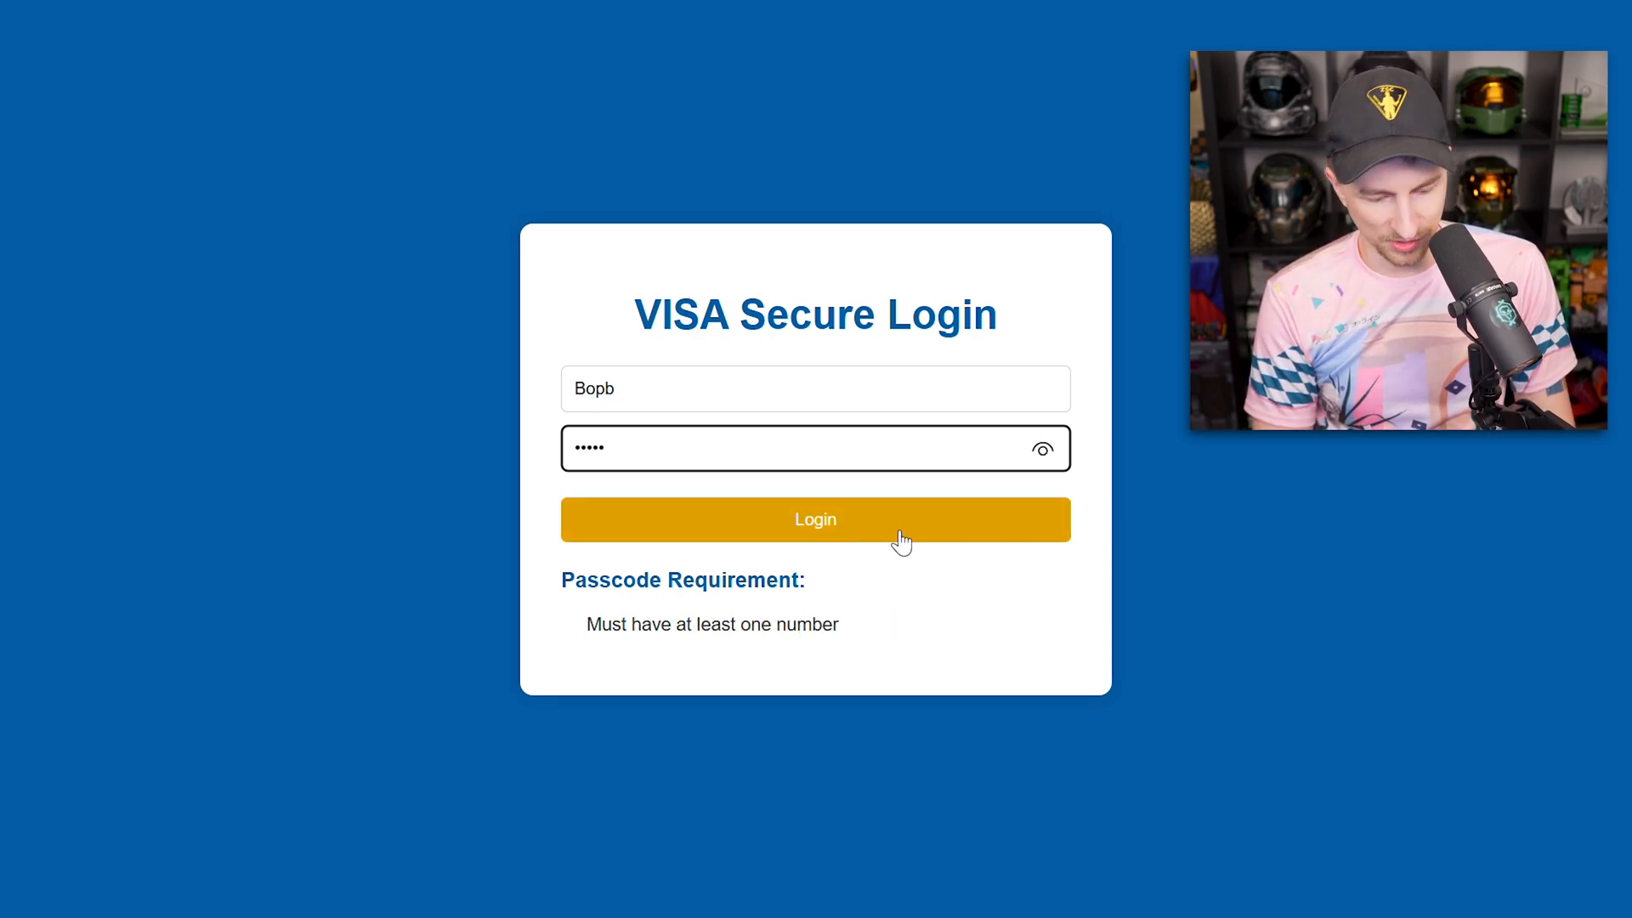
{"action": "type", "text": "1"}
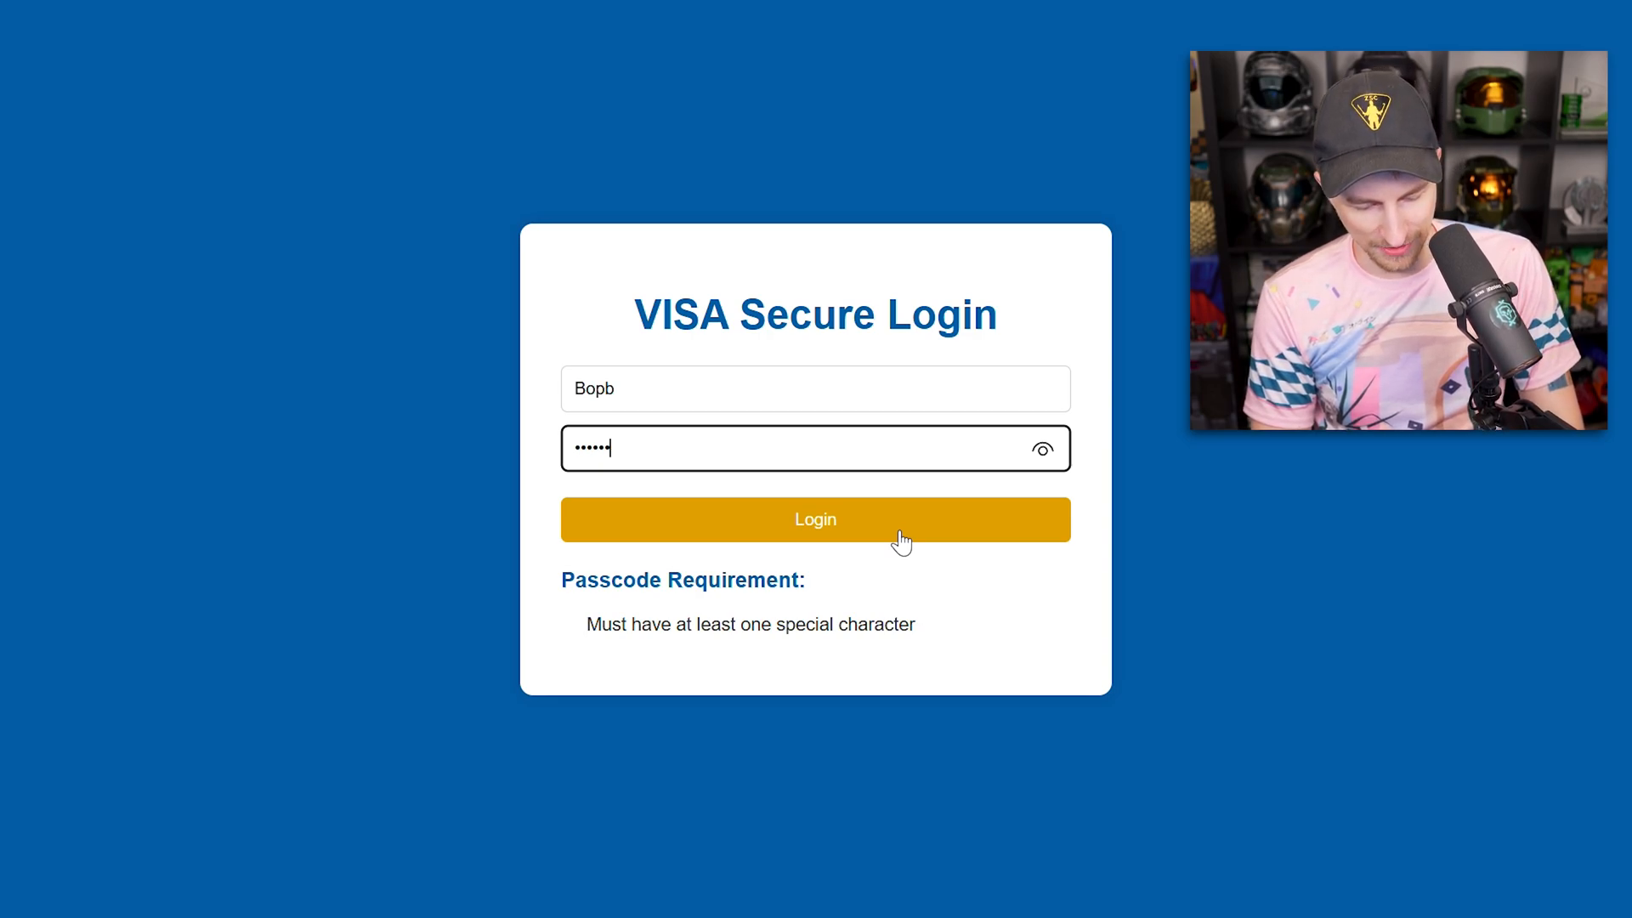
{"action": "type", "text": "!"}
{"action": "left_click", "coordinate": [934, 519]}
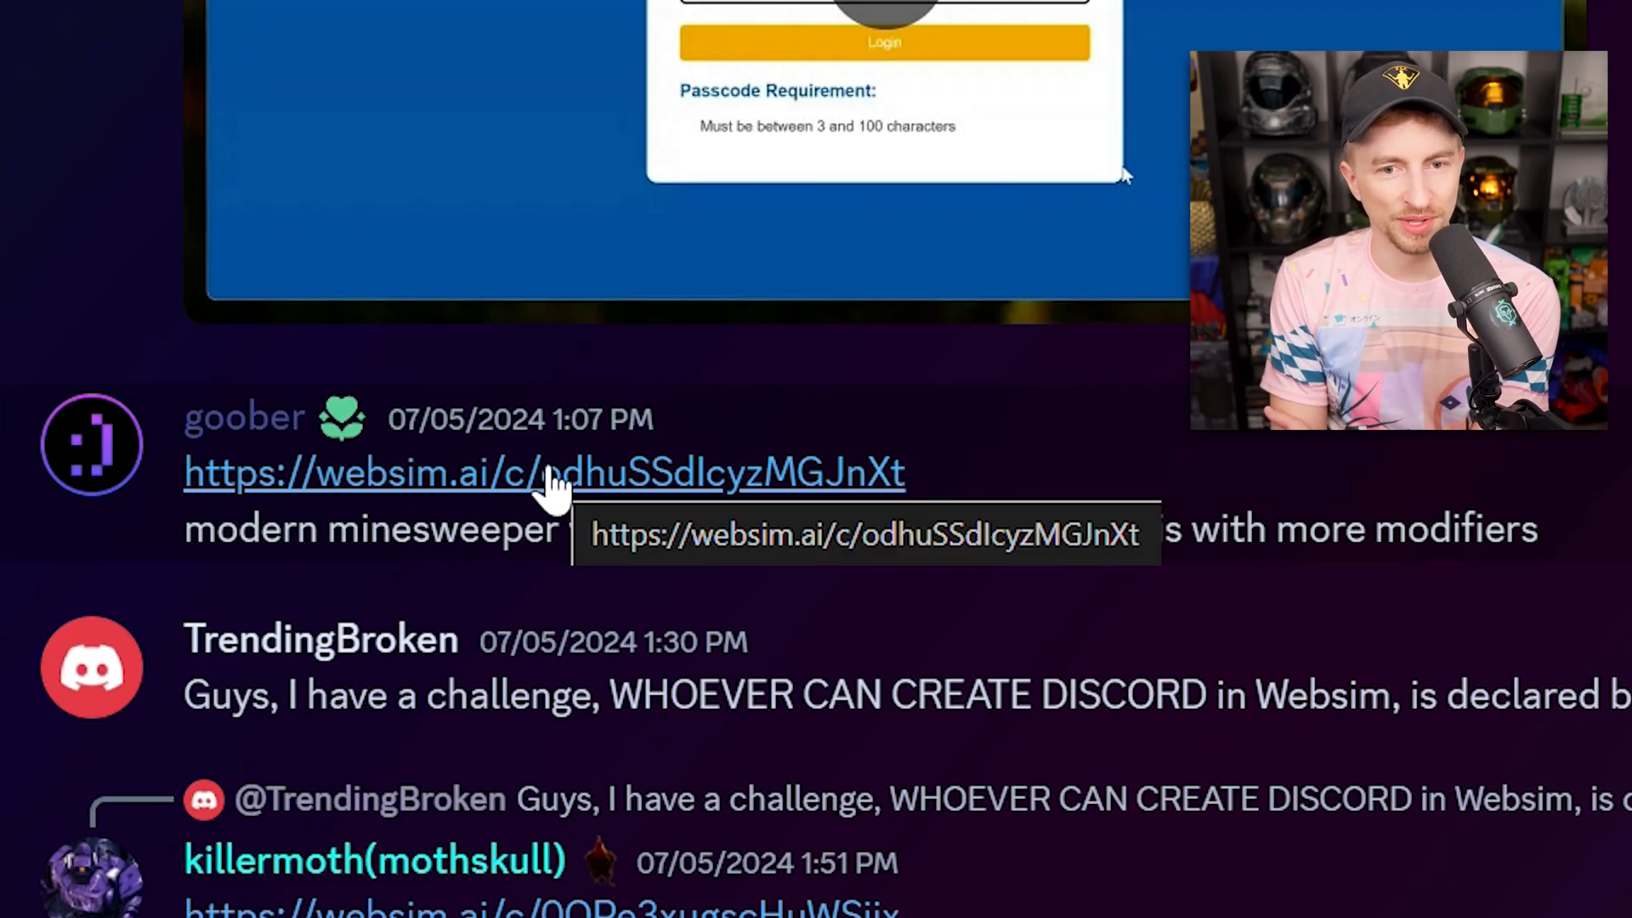
- Open finesweeper and reveal cells until a mine ends the game
{"action": "left_click", "coordinate": [548, 470]}
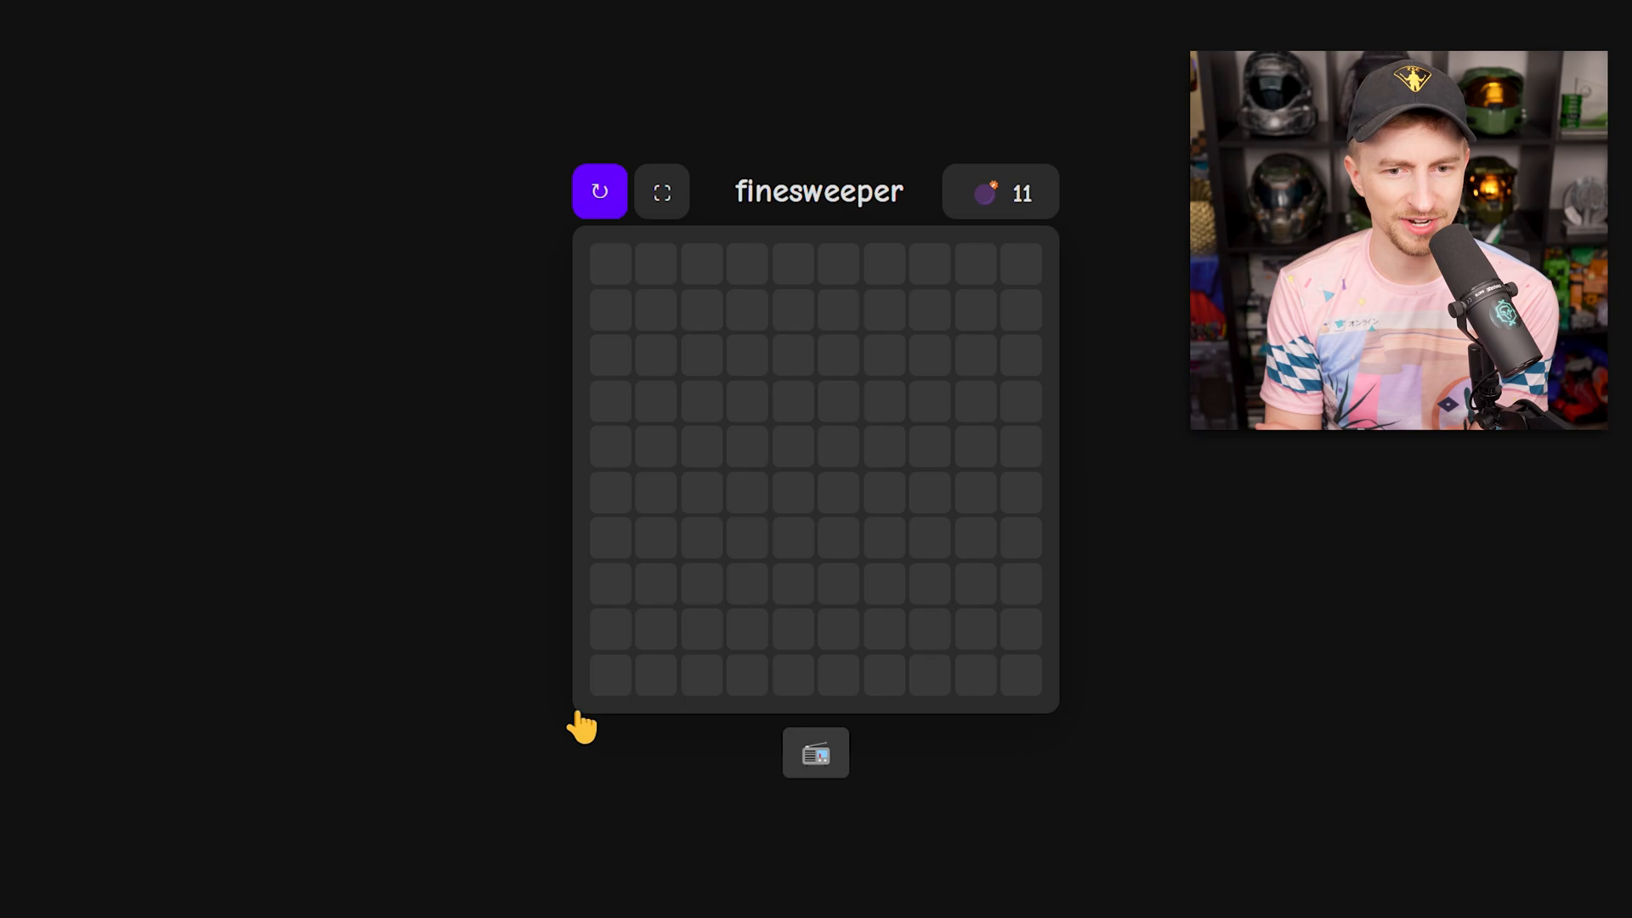
{"action": "left_click", "coordinate": [682, 366]}
{"action": "left_click", "coordinate": [882, 480]}
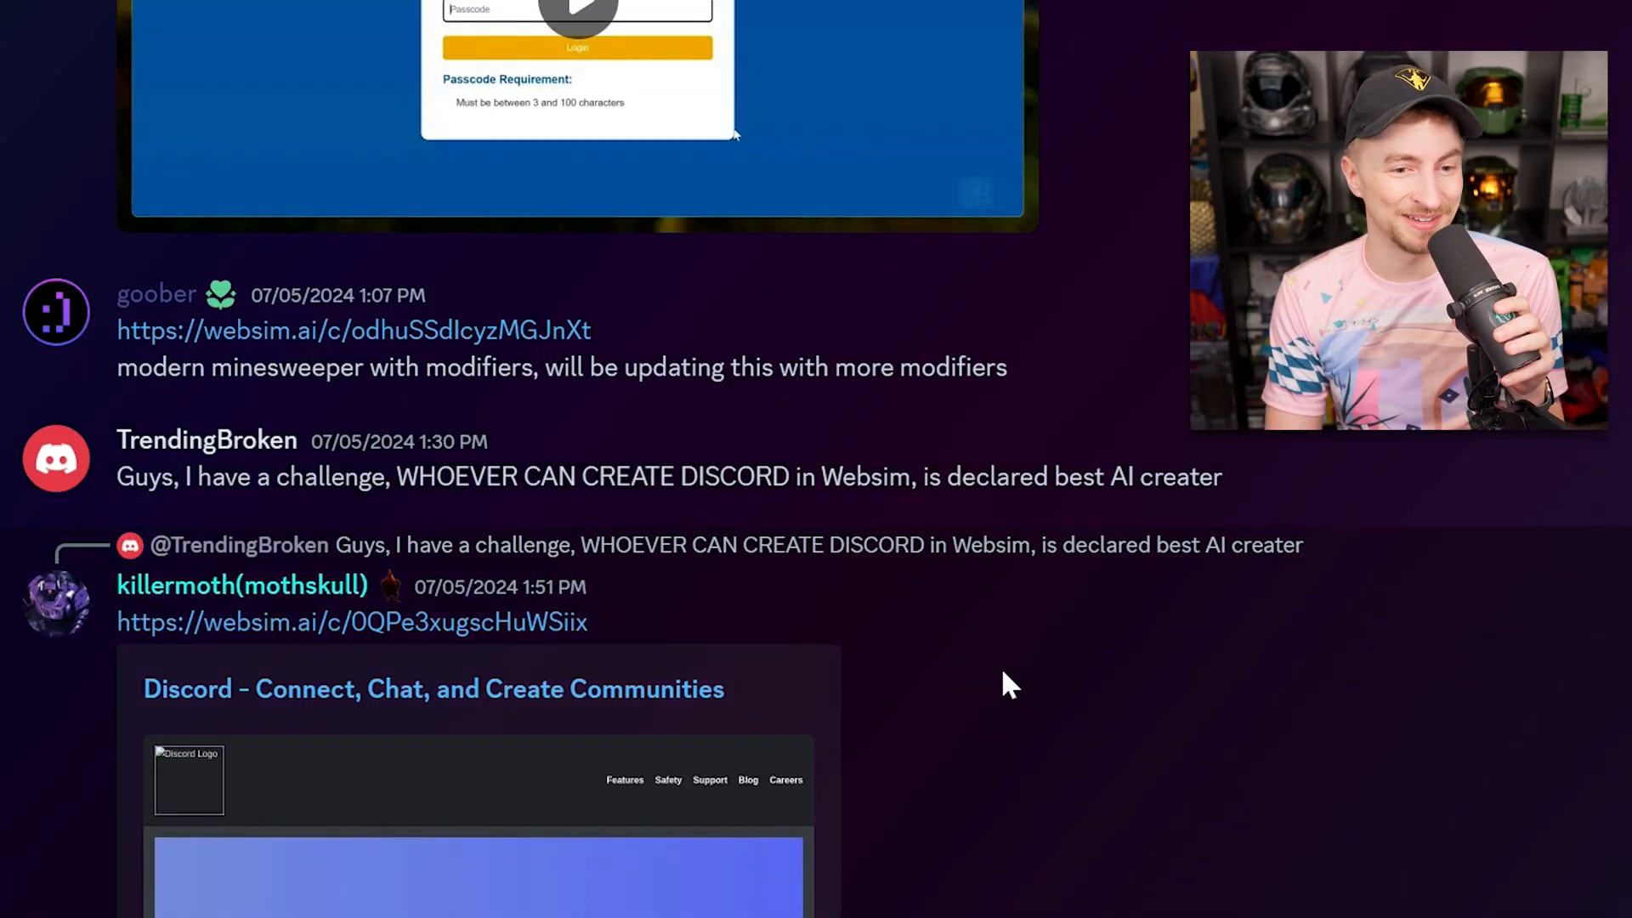
- Open the AI-made Discord clone creation from the chat link
{"action": "left_click", "coordinate": [490, 629]}
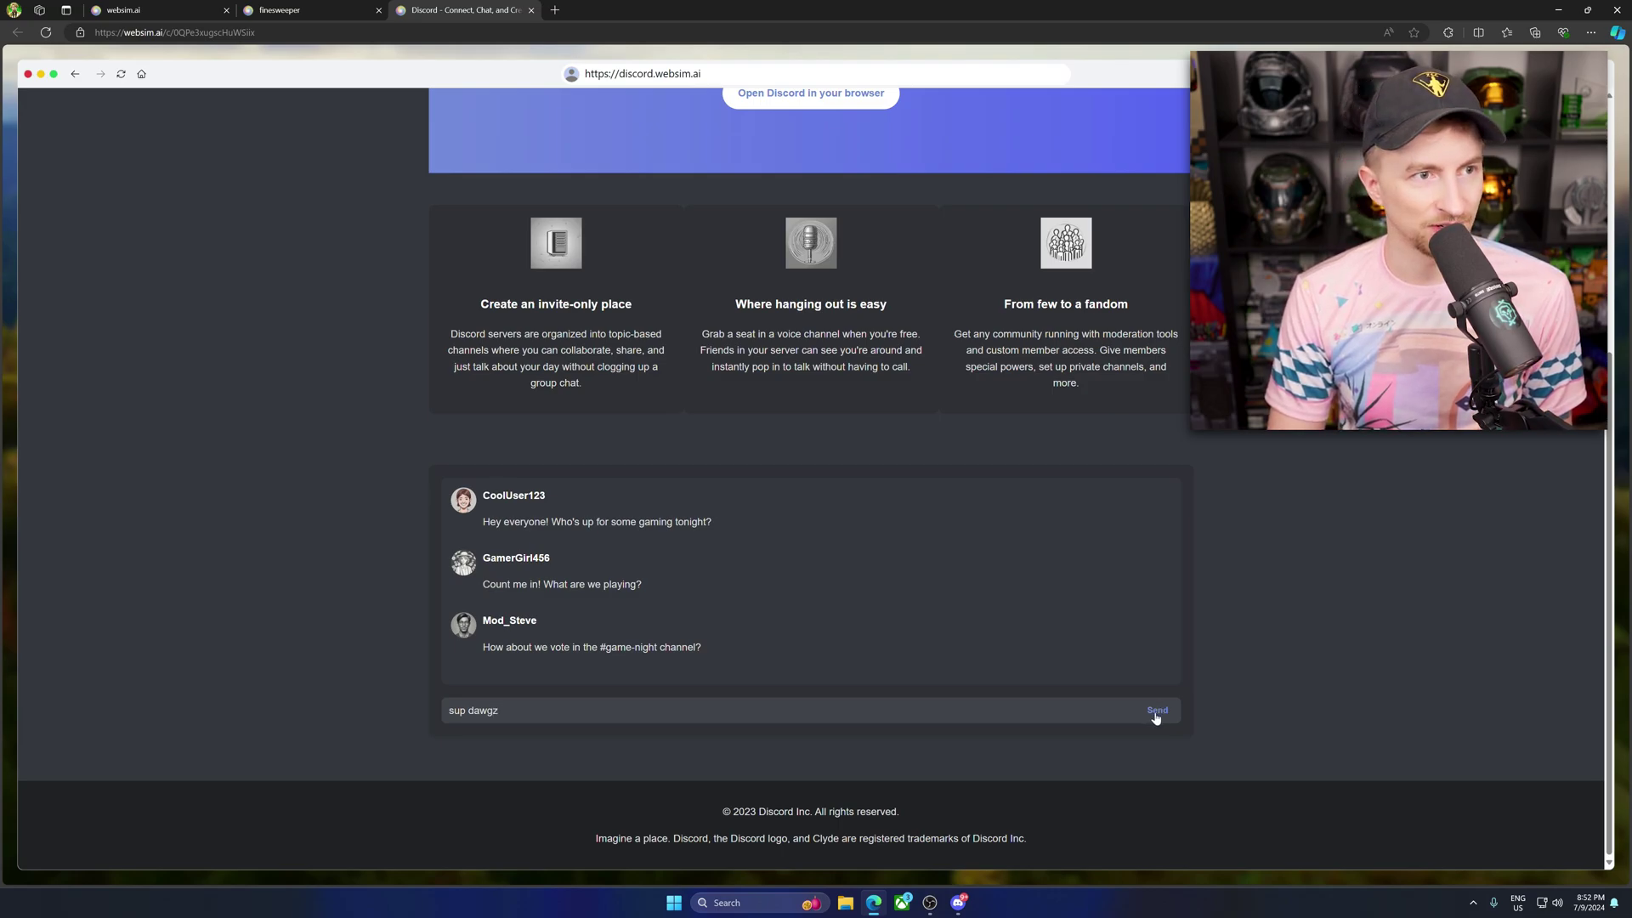
{"action": "scroll", "coordinate": [859, 506], "scroll_direction": "up", "scroll_amount": 3}
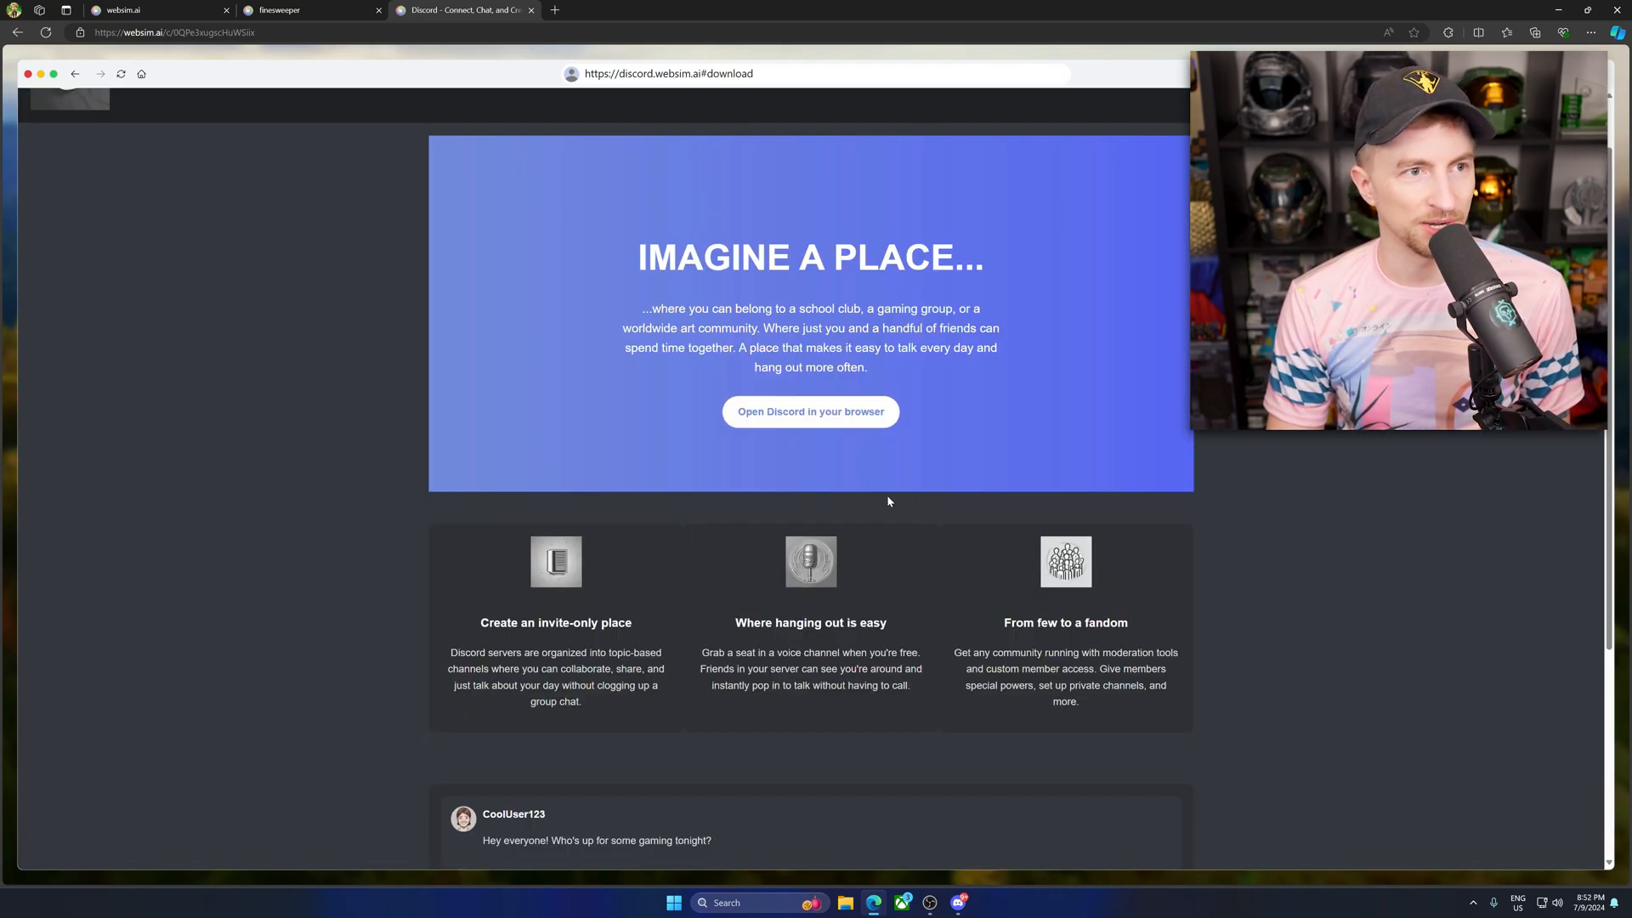
{"action": "scroll", "coordinate": [889, 501], "scroll_direction": "up", "scroll_amount": 1}
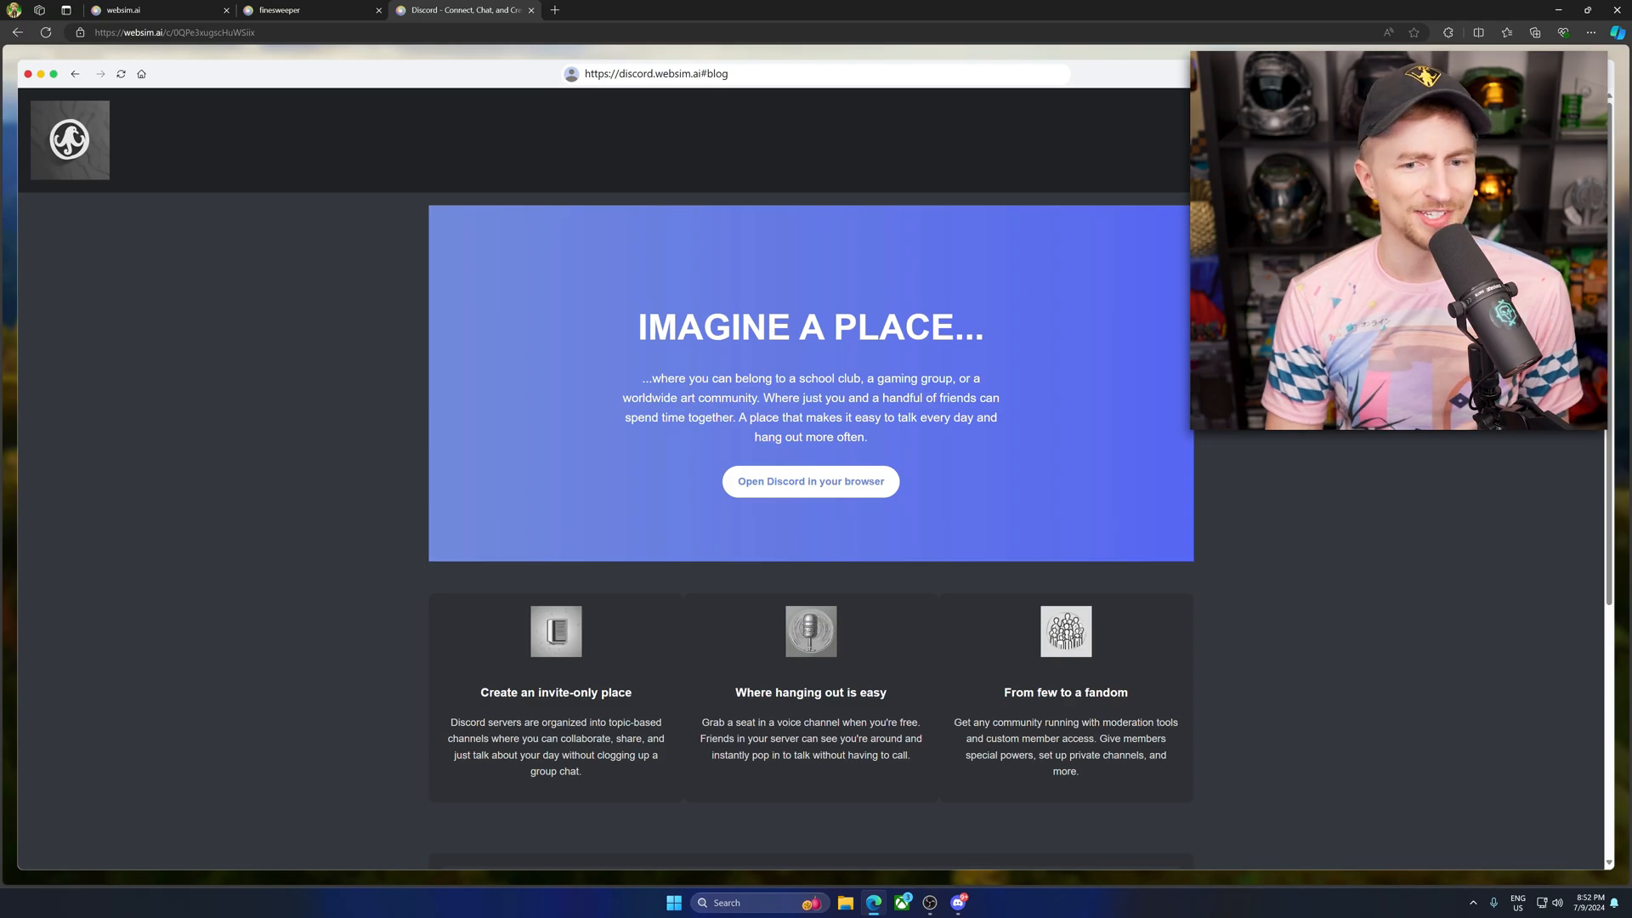
{"action": "scroll", "coordinate": [816, 510], "scroll_direction": "down", "scroll_amount": 5}
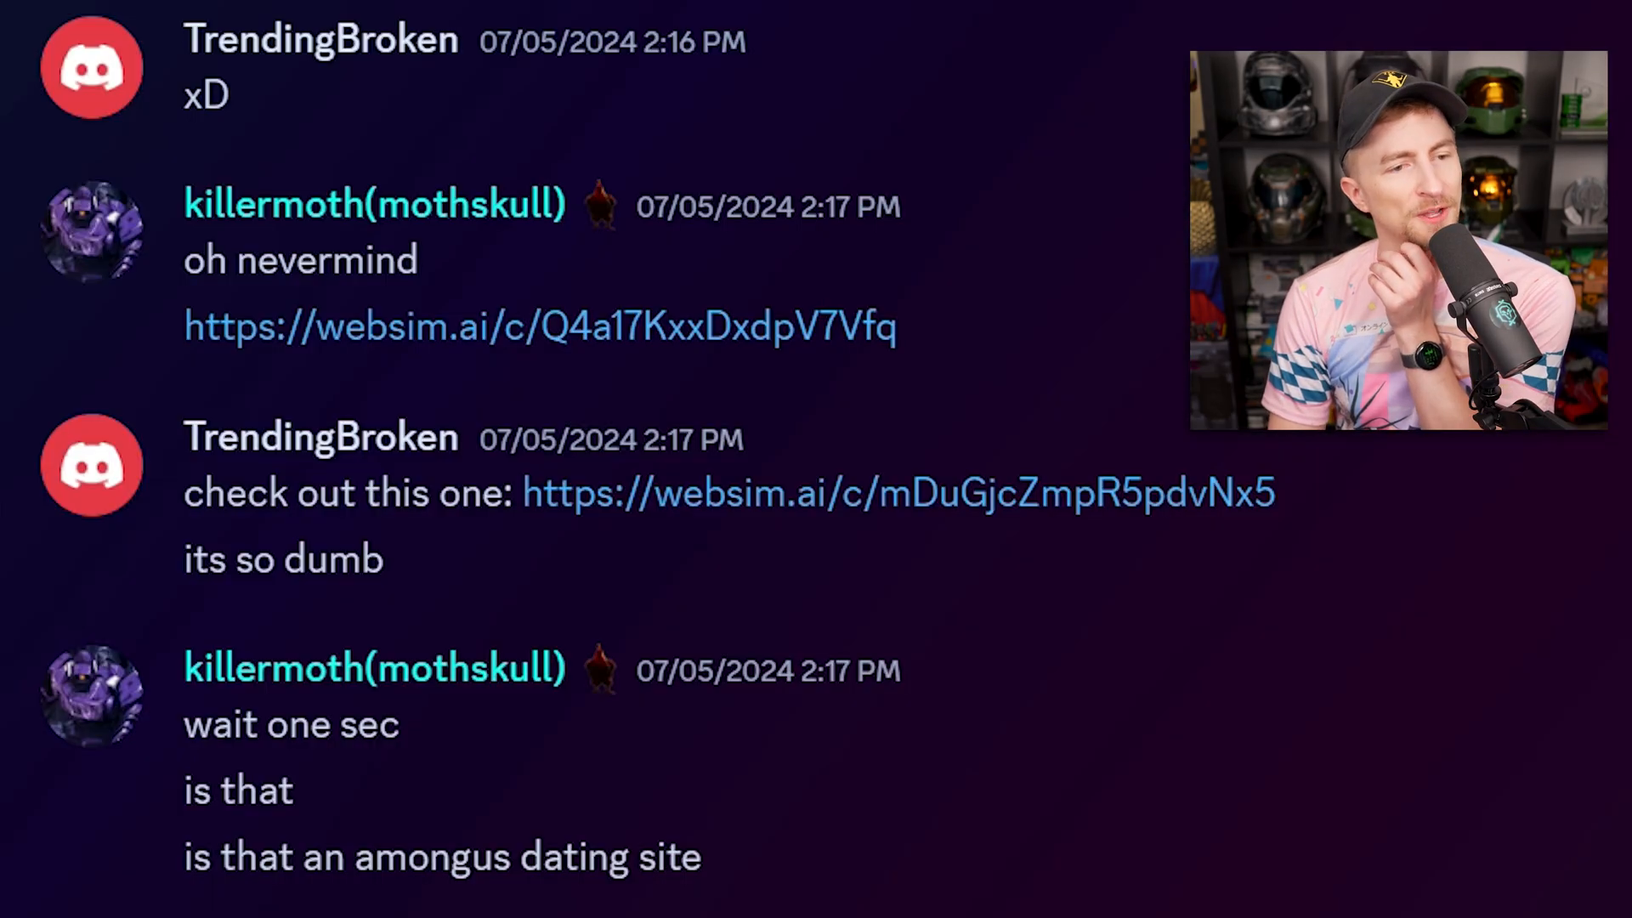
- Open Crewmates.dating and send 'hiiii' in its message center
{"action": "left_click", "coordinate": [1020, 497]}
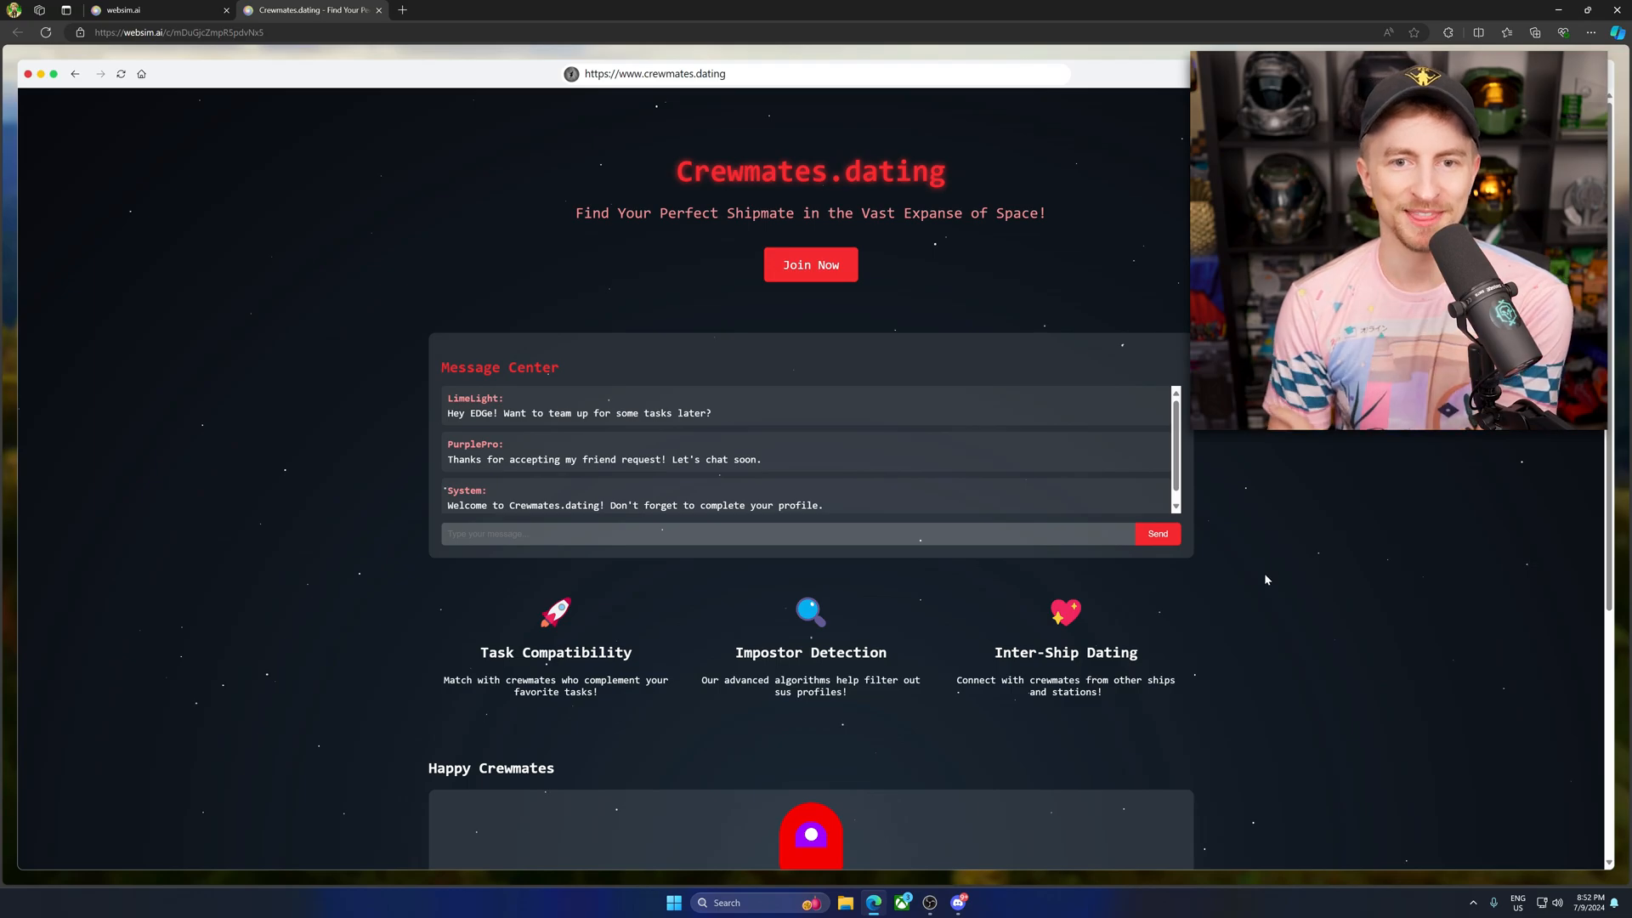
{"action": "left_click", "coordinate": [765, 533]}
{"action": "type", "text": "hiiii"}
{"action": "key", "text": "Return"}
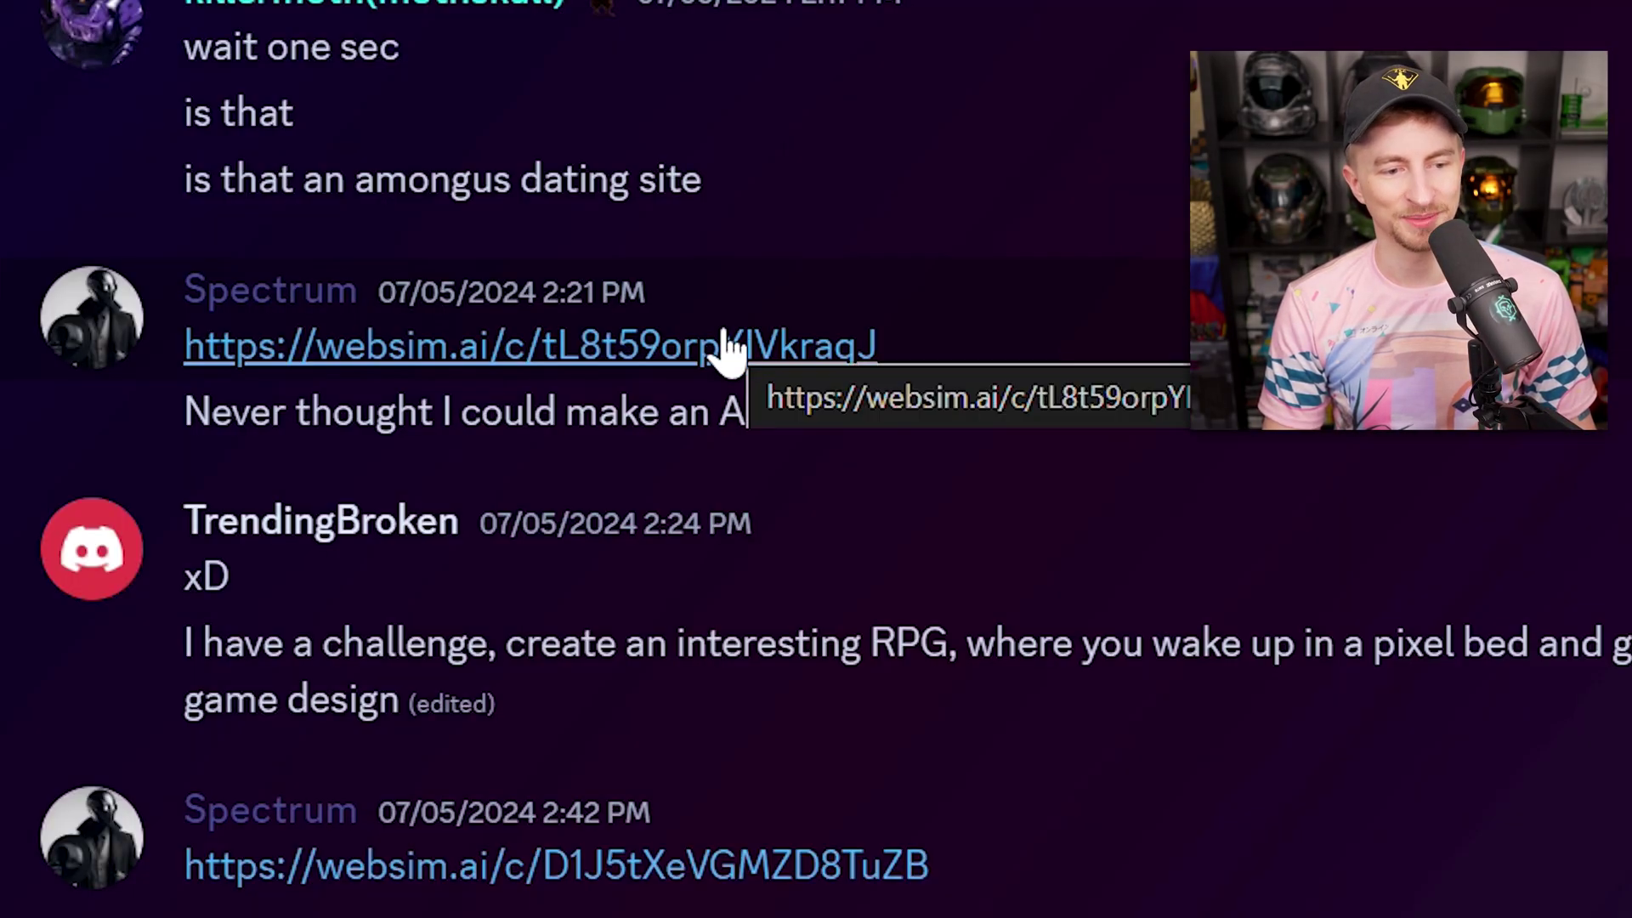
- Ask the DUCK SPHERE assistant a question and a shouted follow-up
{"action": "left_click", "coordinate": [729, 346]}
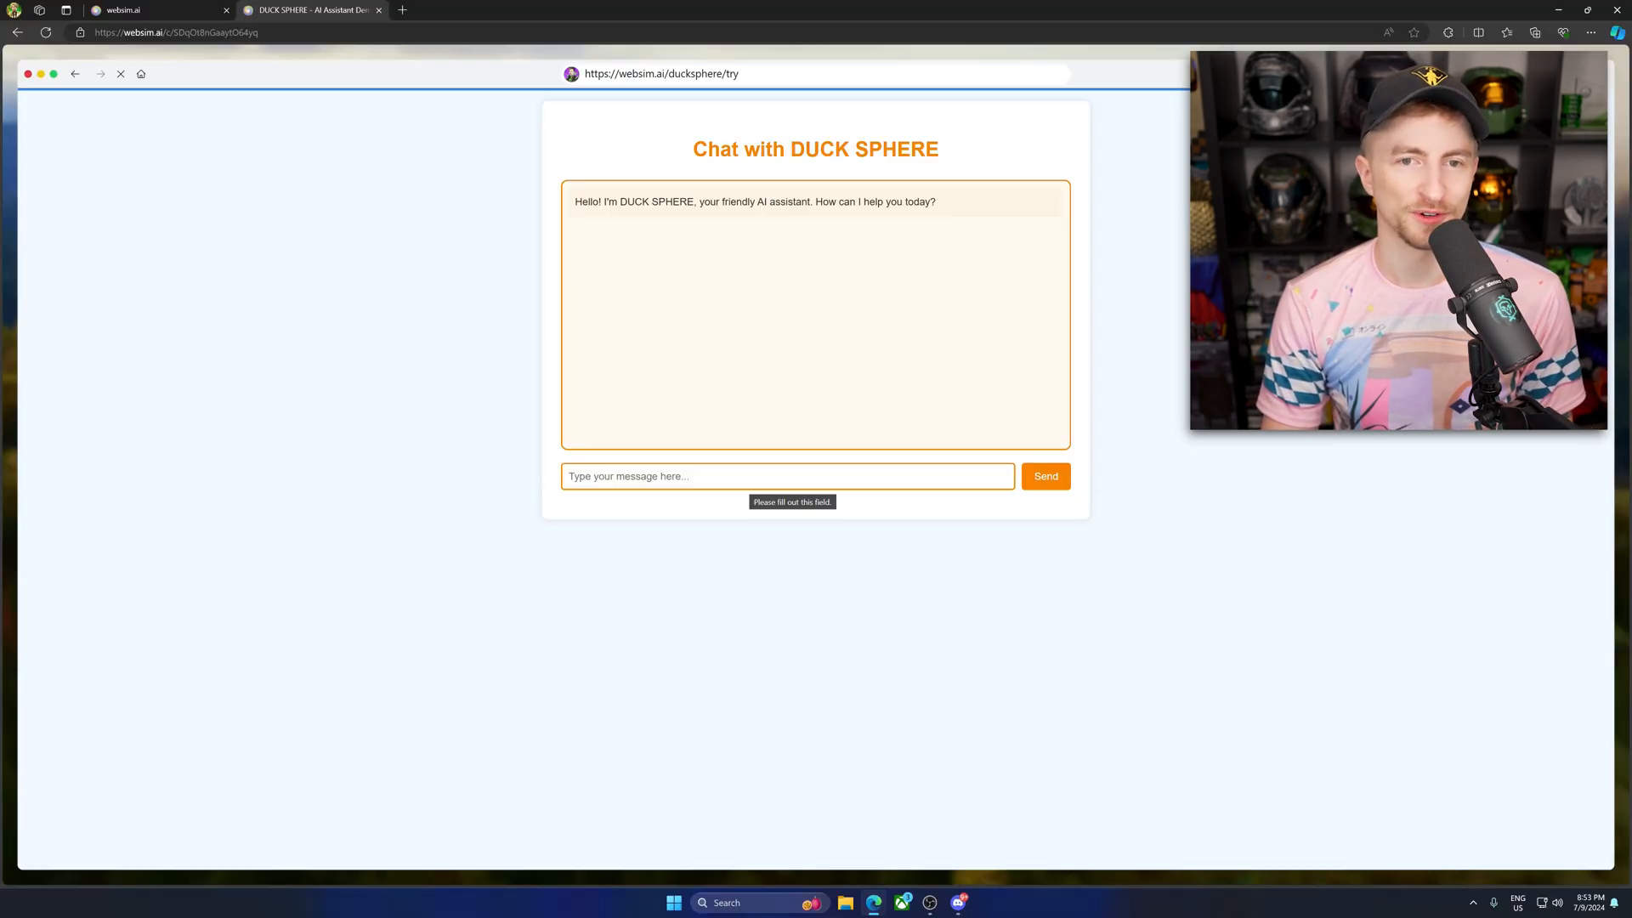
{"action": "type", "text": "are "}
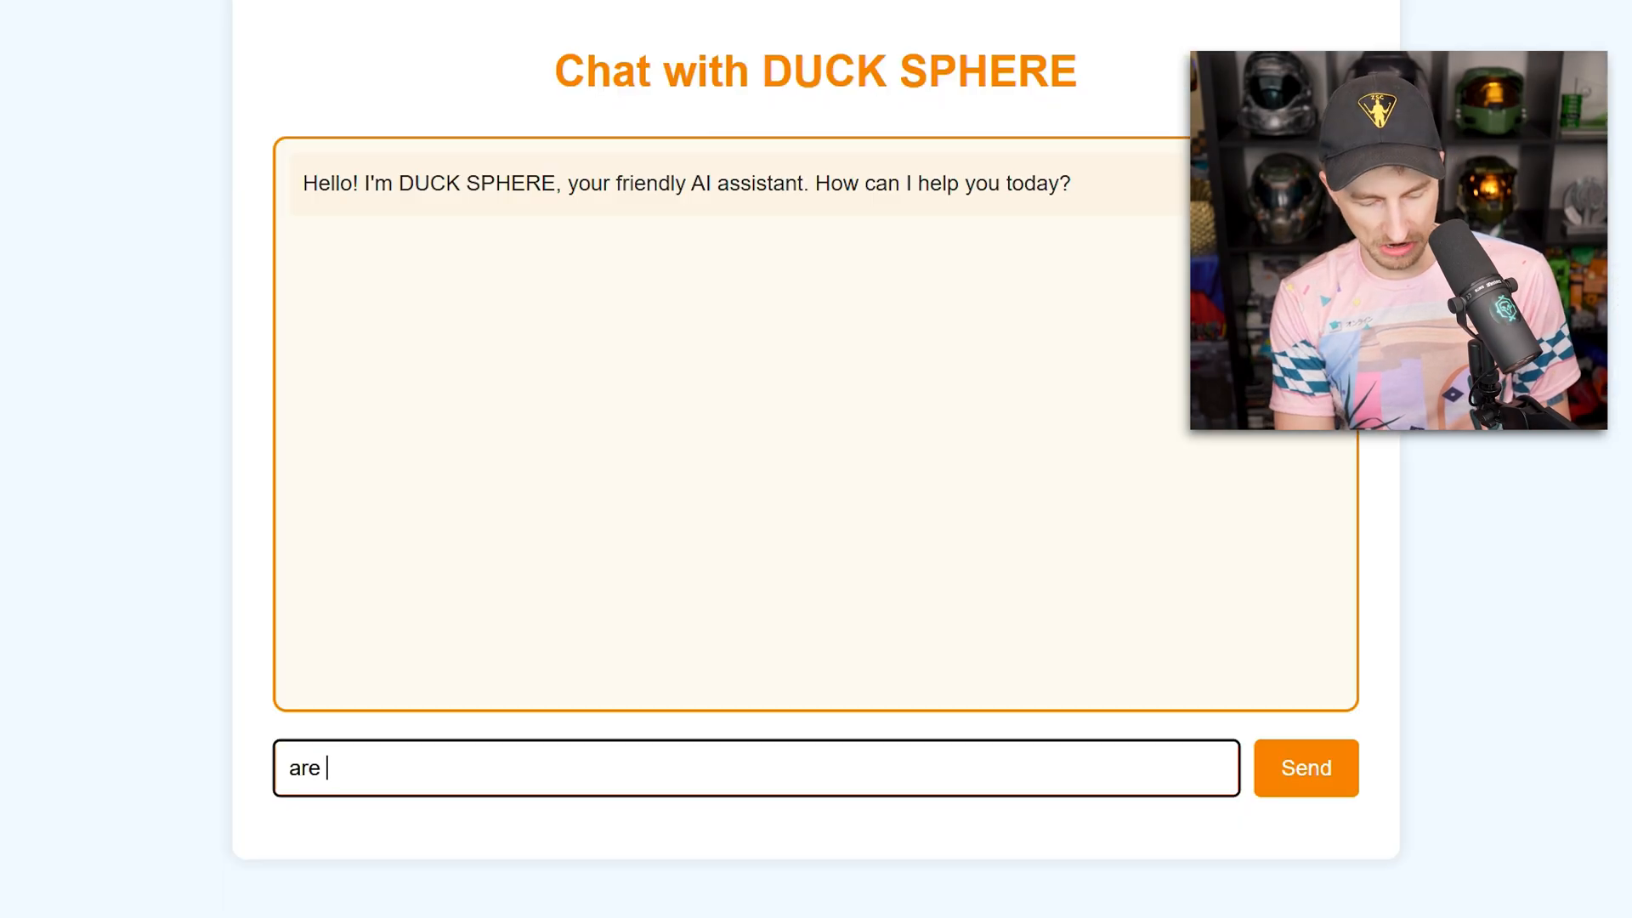
{"action": "type", "text": "you duck"}
{"action": "key", "text": "Return"}
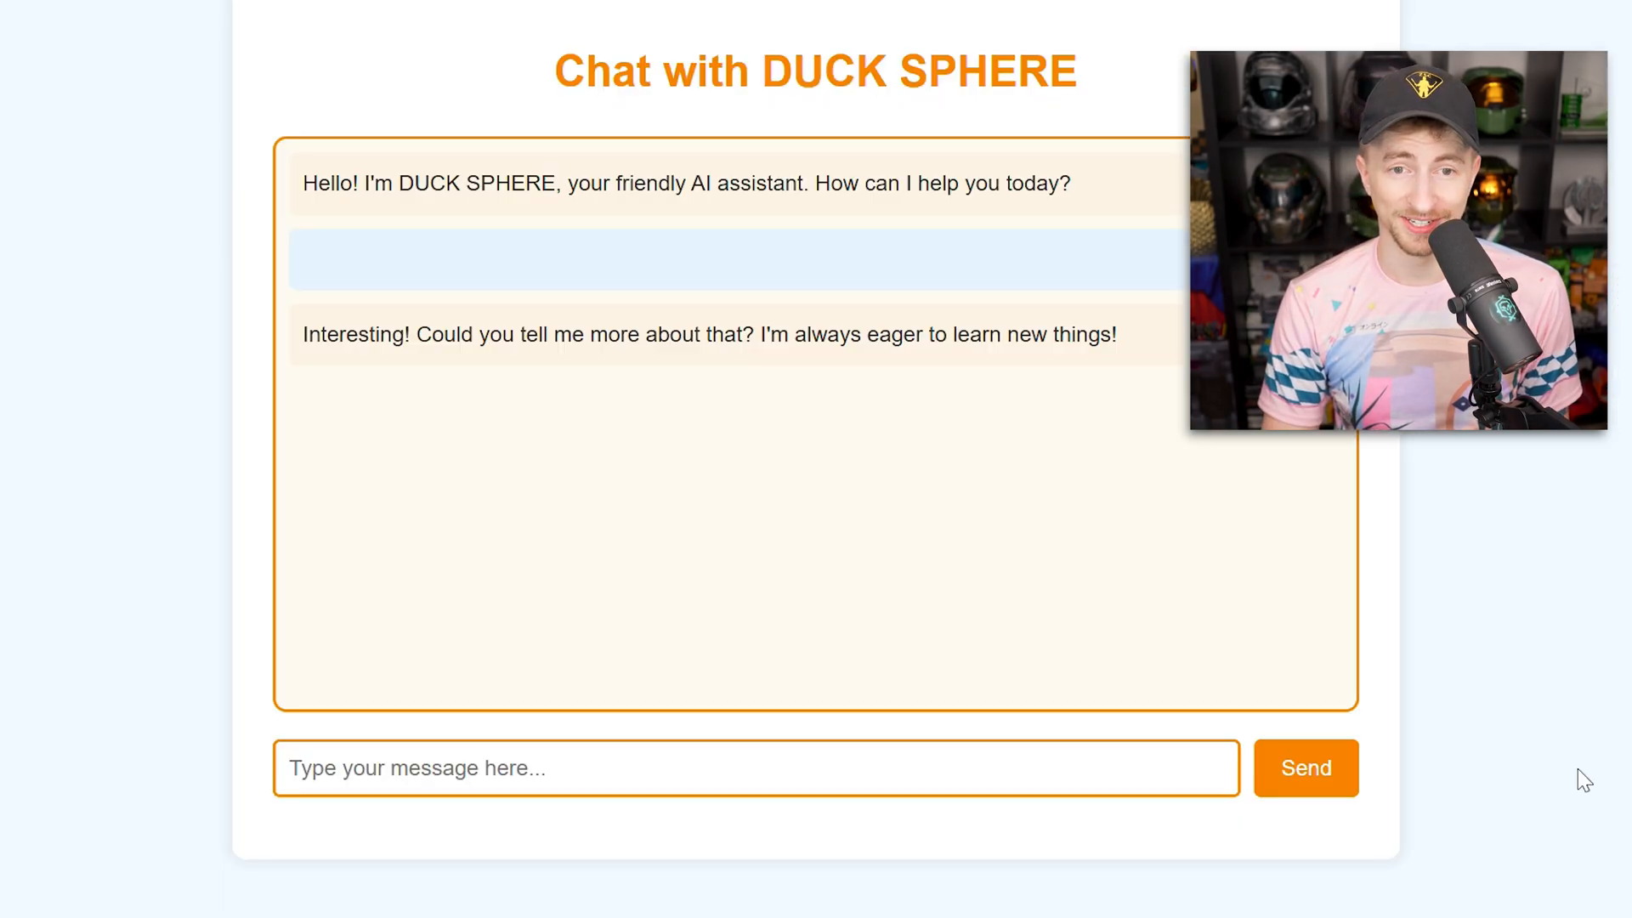
{"action": "left_click", "coordinate": [755, 767]}
{"action": "type", "text": "AREYYOUDUCKK"}
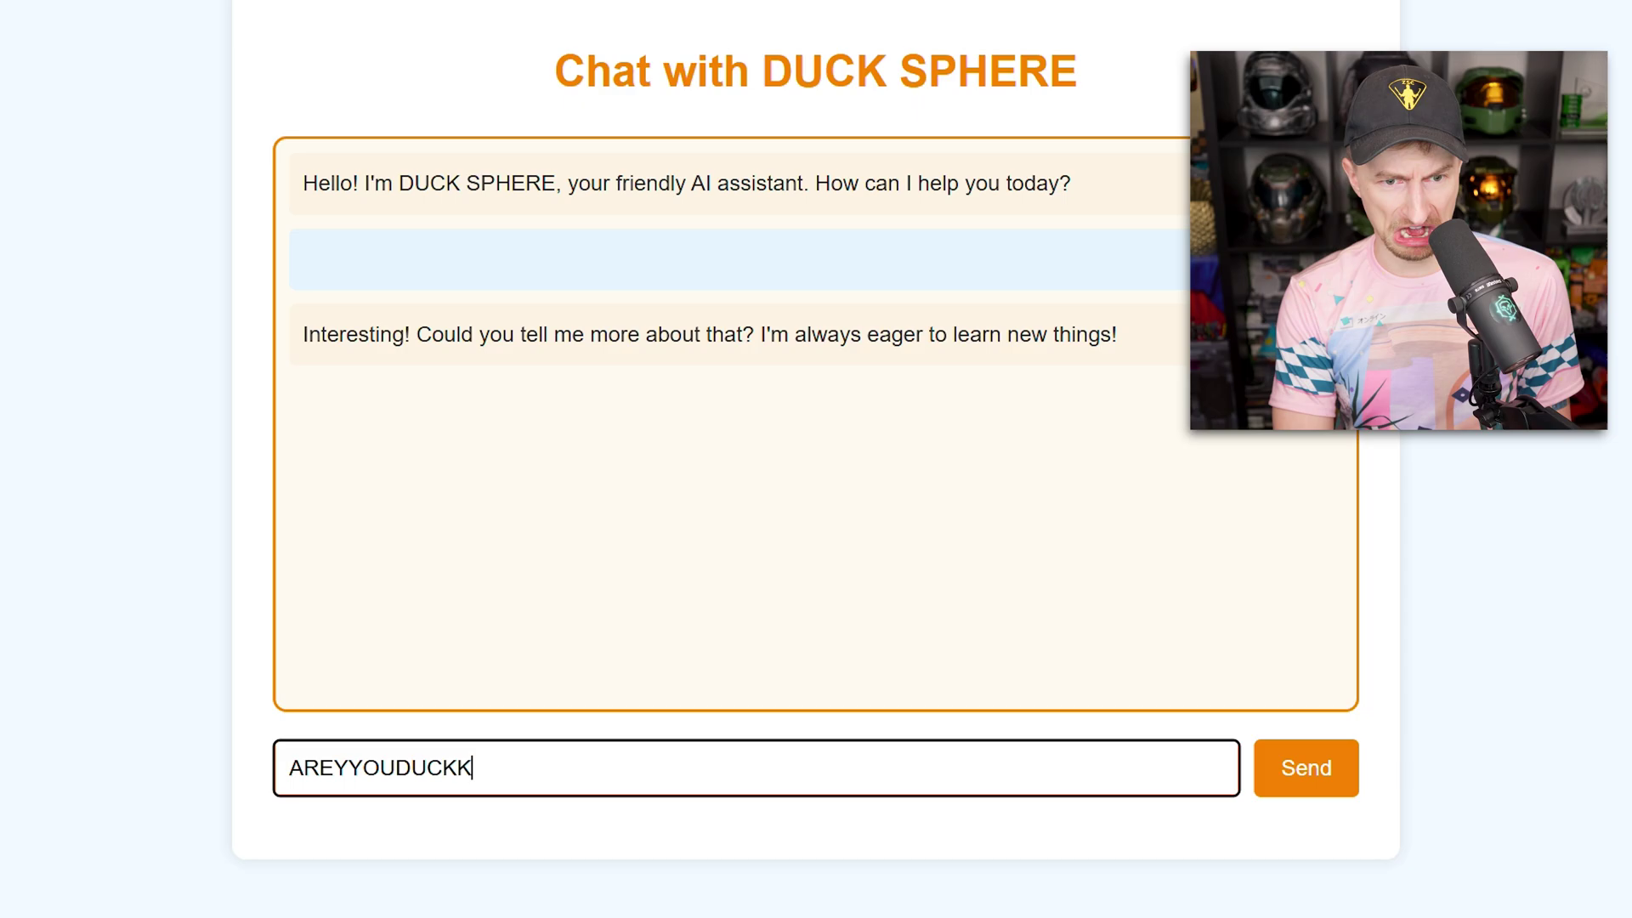
{"action": "key", "text": "Return"}
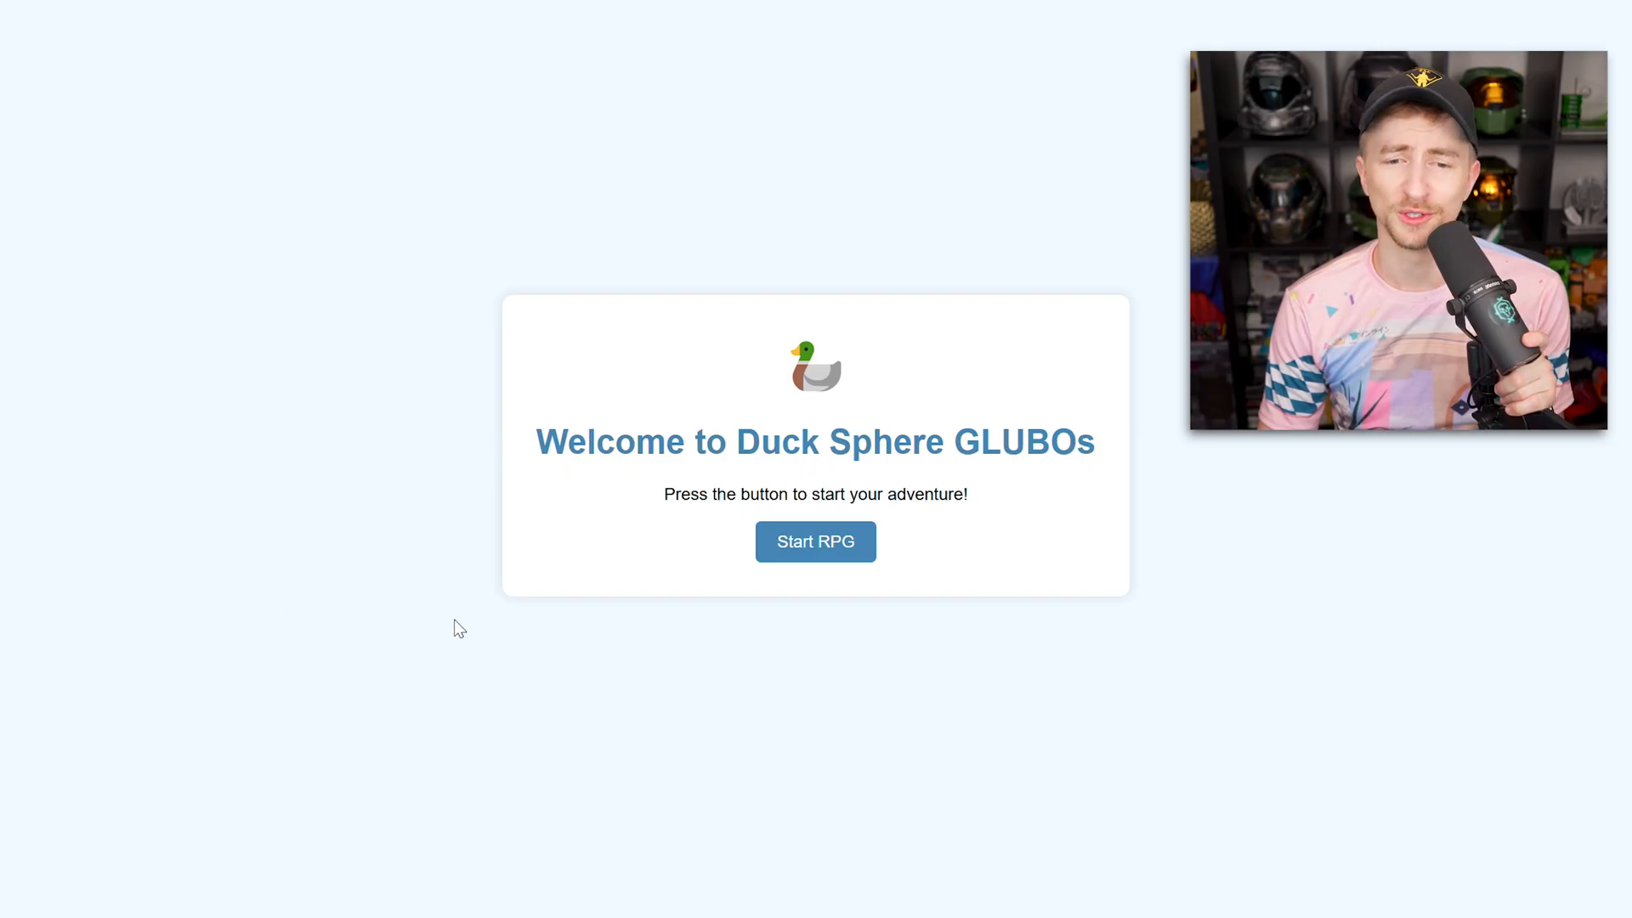
- Start the Duck Sphere GLUBOs RPG and get duck-rolled
{"action": "left_click", "coordinate": [815, 541]}
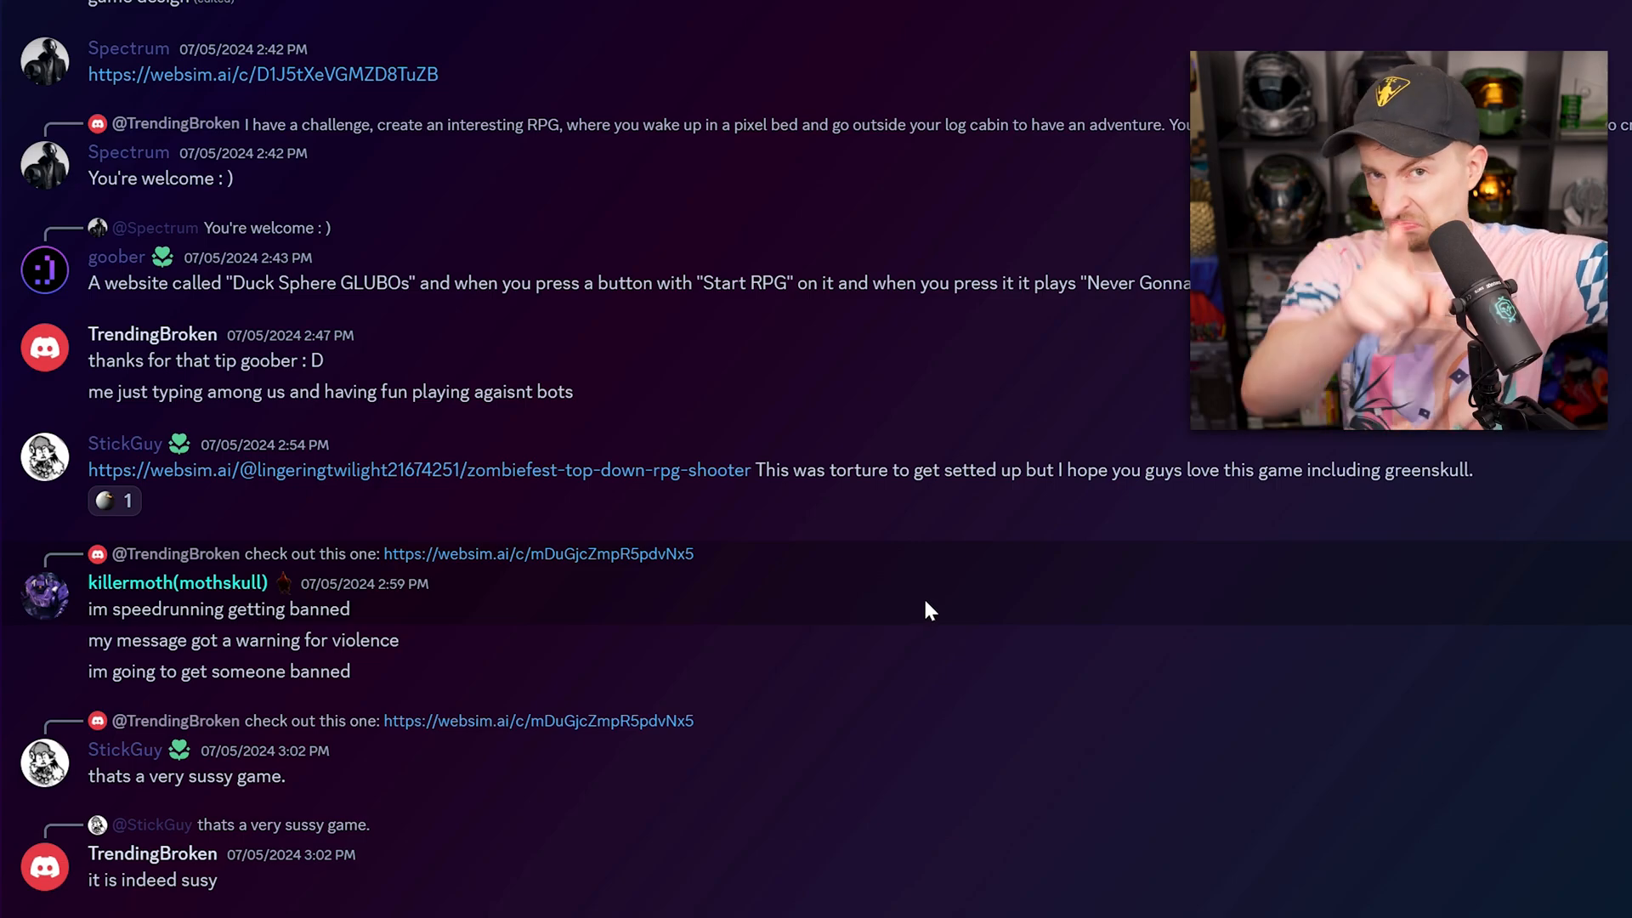
- Start ZombieFest and move around the arena with WASD while shooting zombies
{"action": "left_click", "coordinate": [422, 469]}
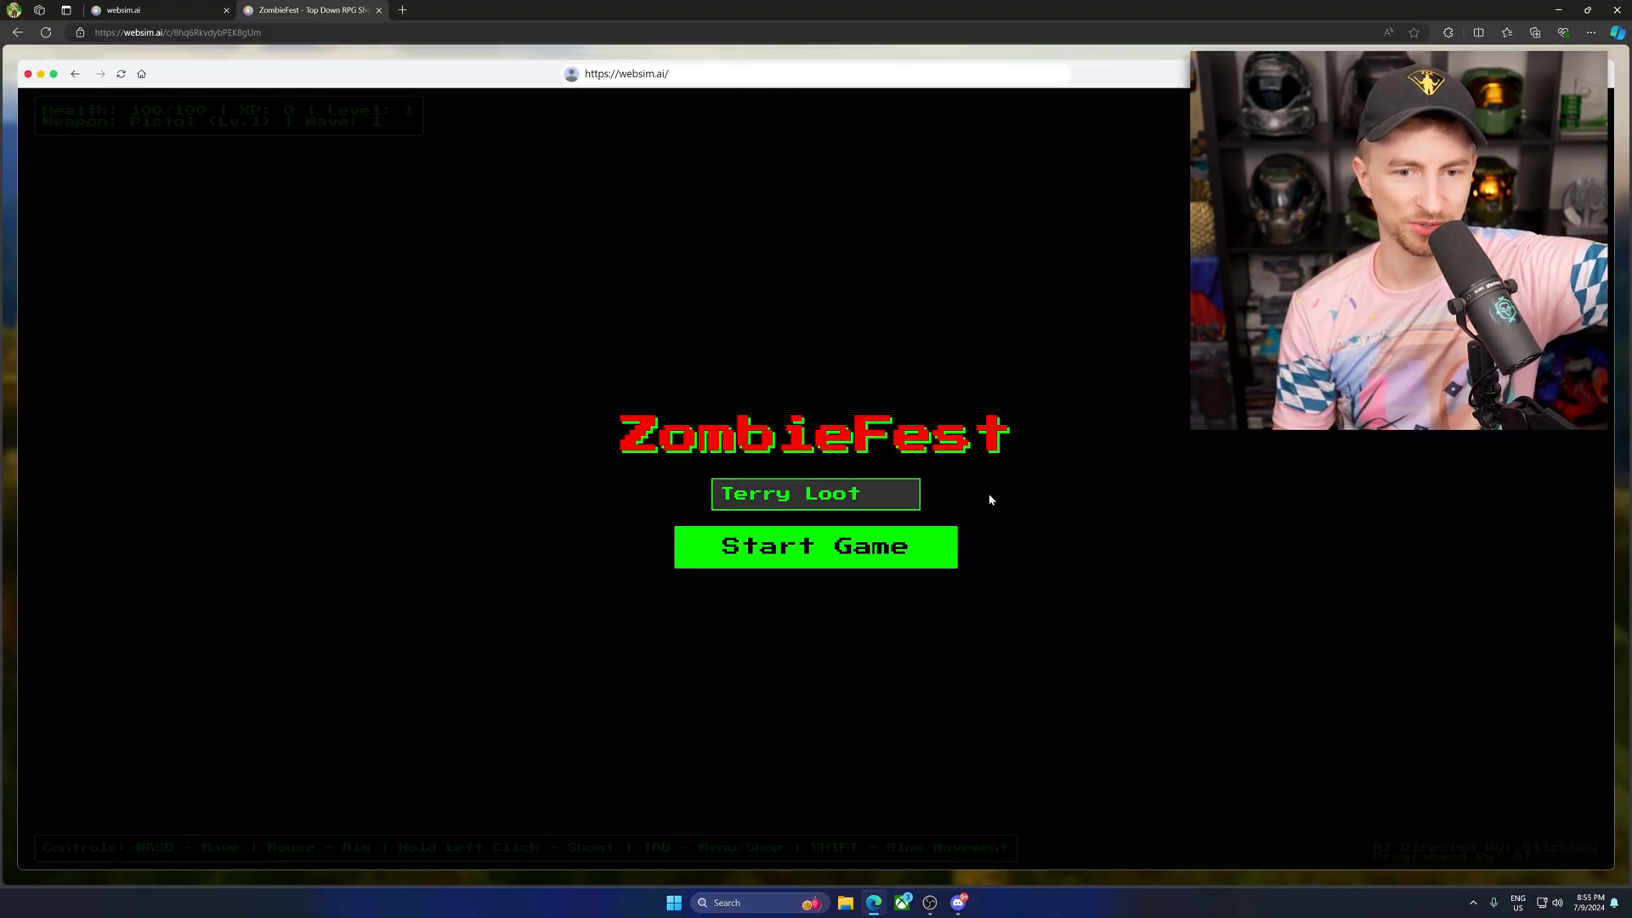
{"action": "left_click", "coordinate": [826, 562]}
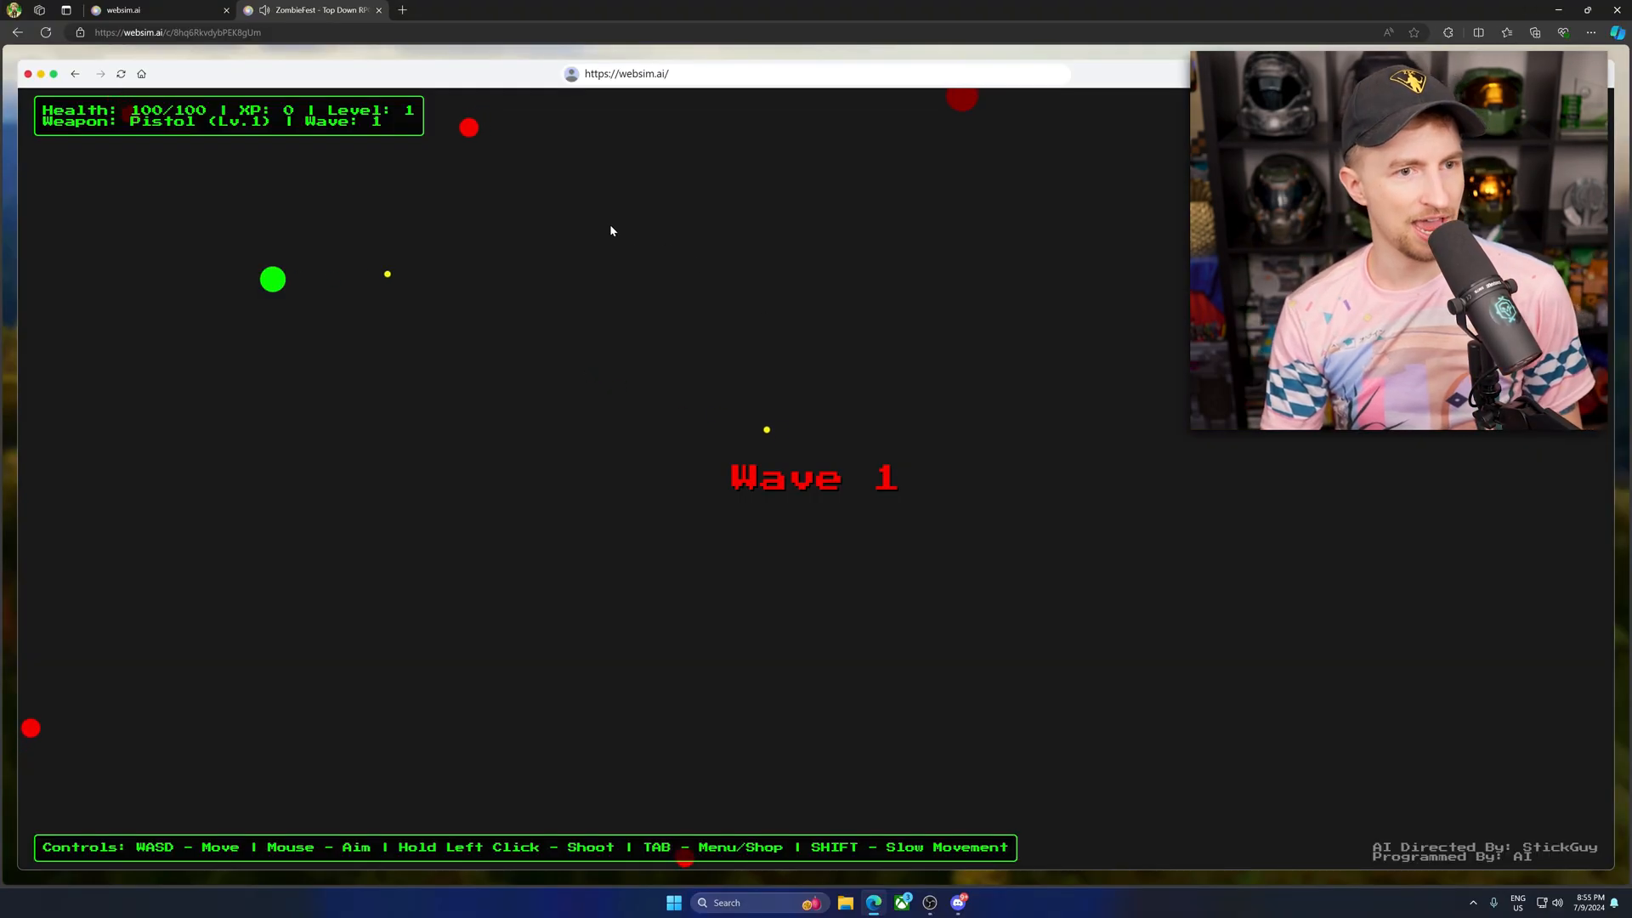
{"action": "key", "text": "s"}
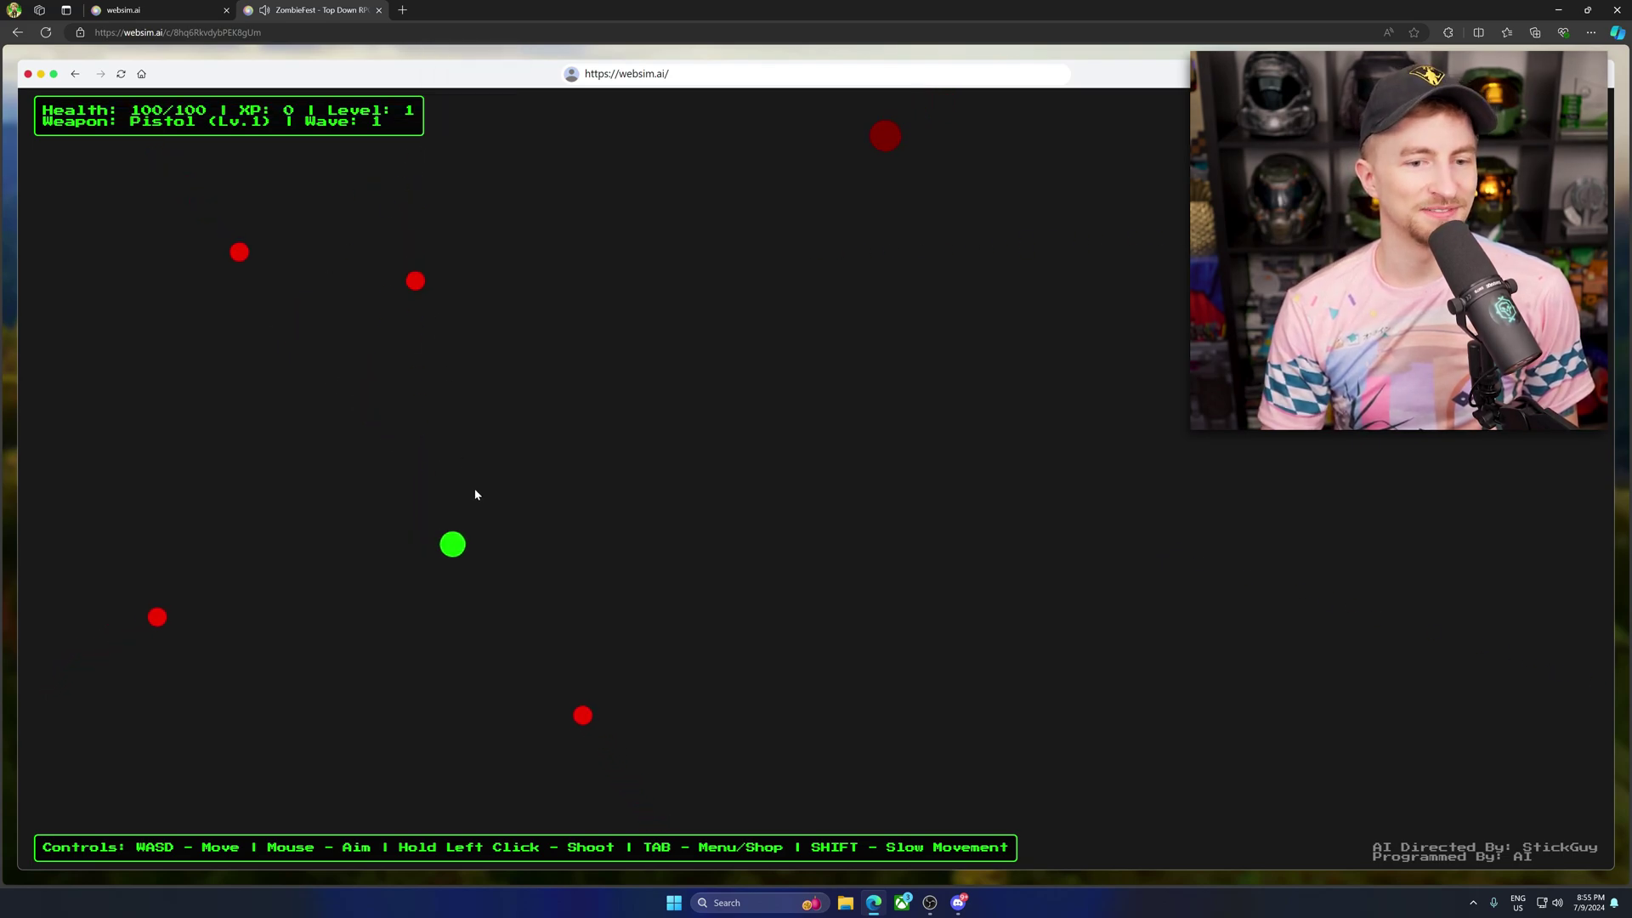
{"action": "key", "text": "s"}
{"action": "key", "text": "d"}
{"action": "key", "text": "d"}
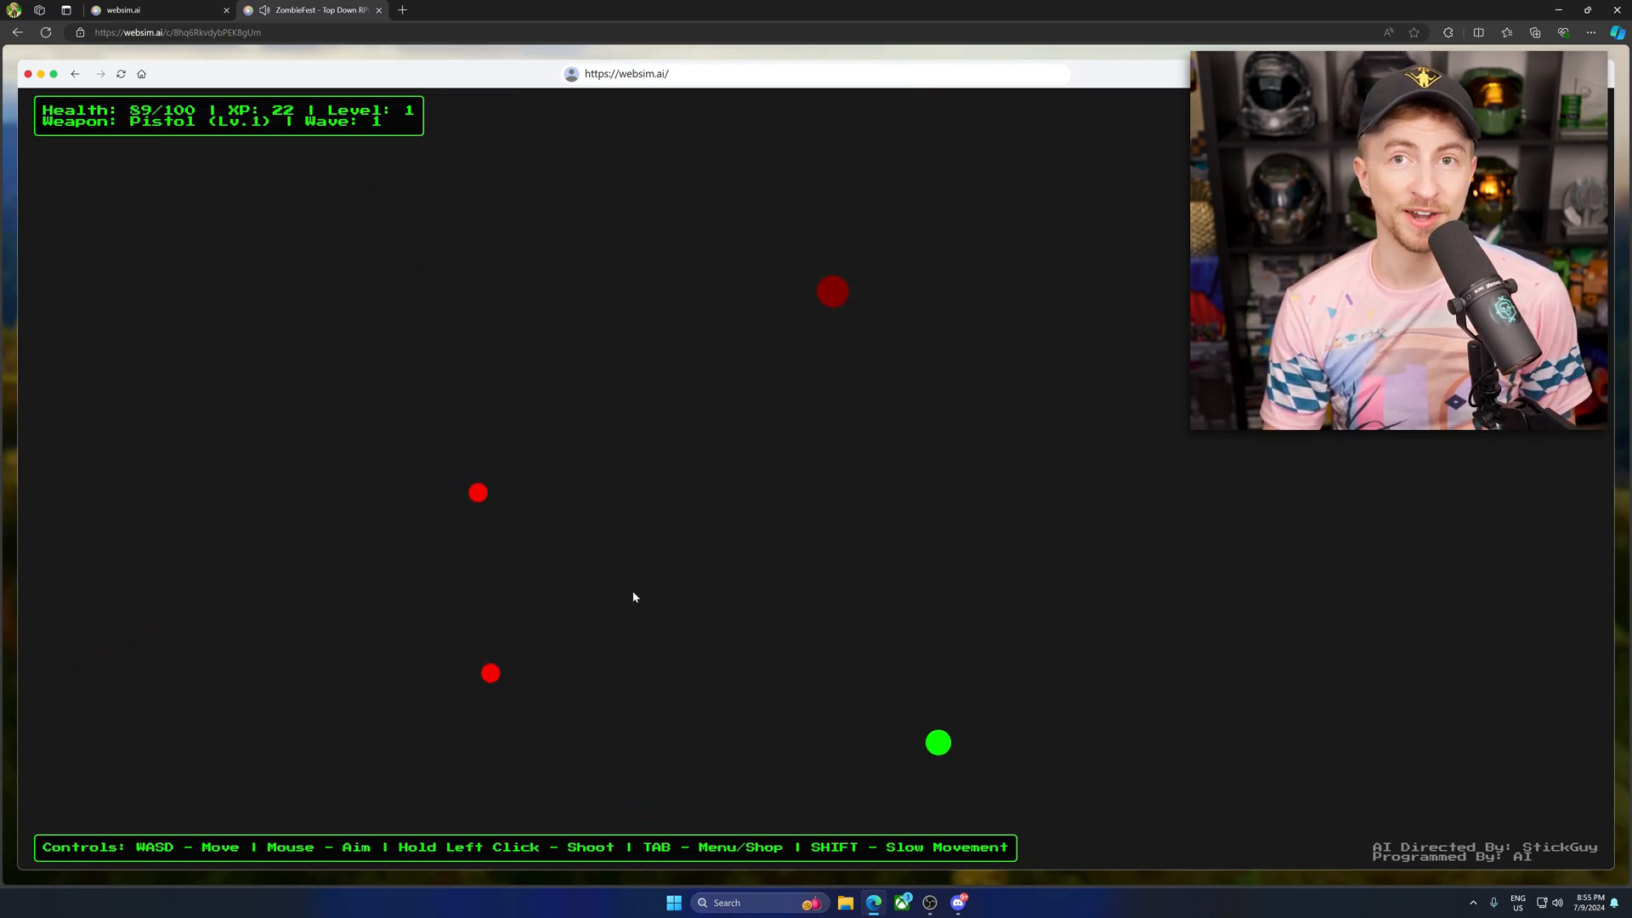
{"action": "key", "text": "w"}
{"action": "left_click", "coordinate": [922, 388]}
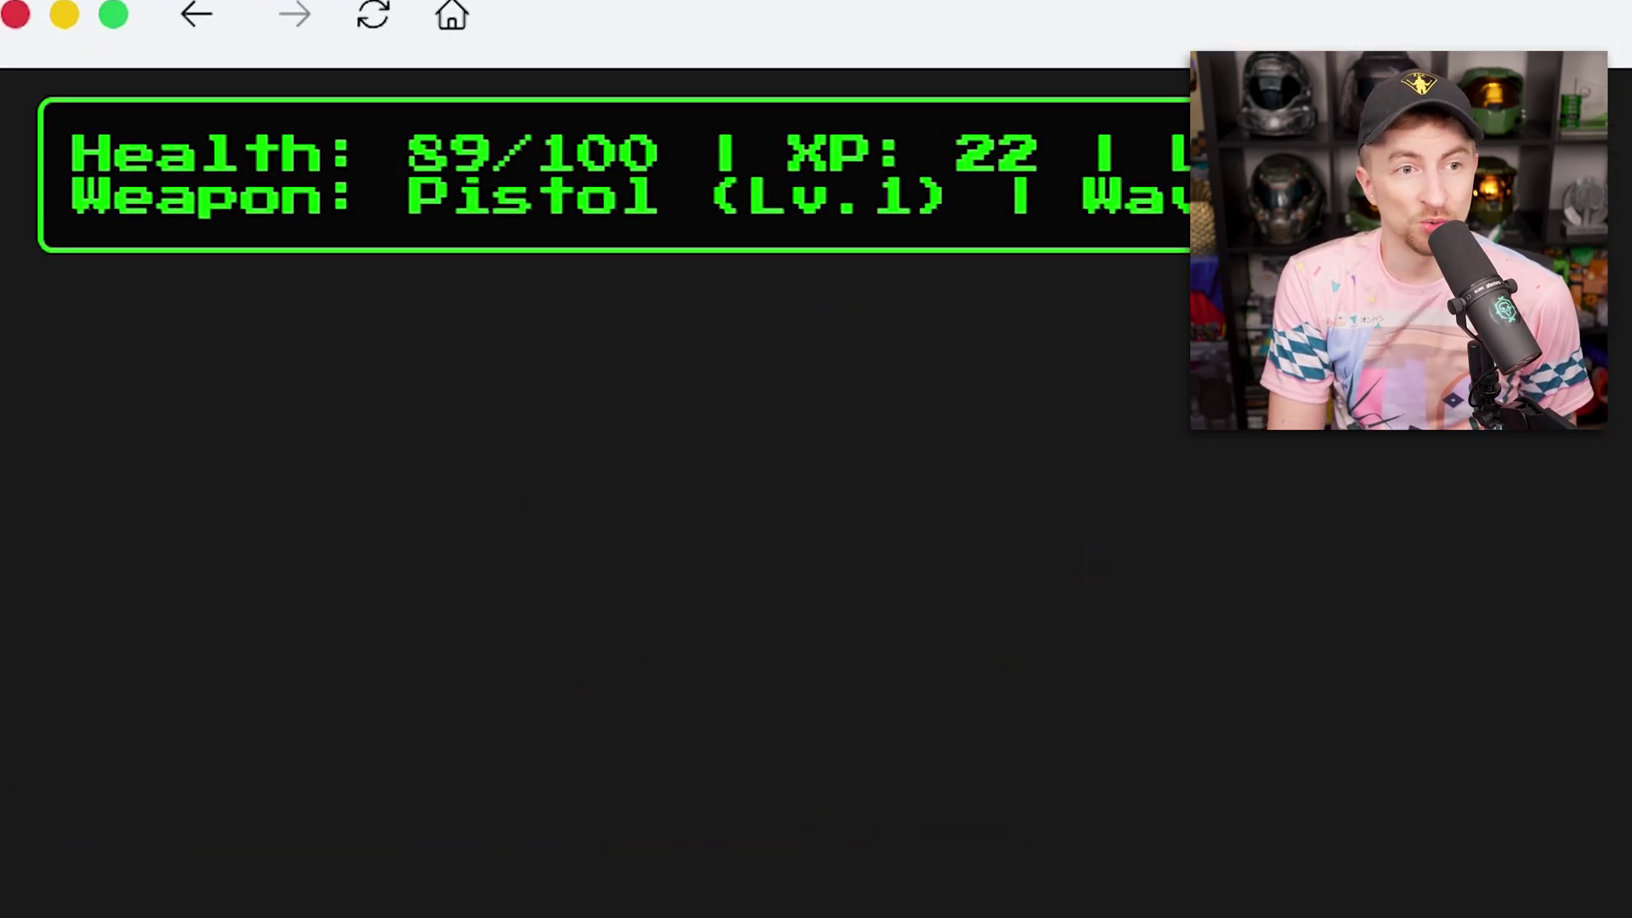
- Select the HUD's health line text, then clear the selection
{"action": "triple_click", "coordinate": [612, 153]}
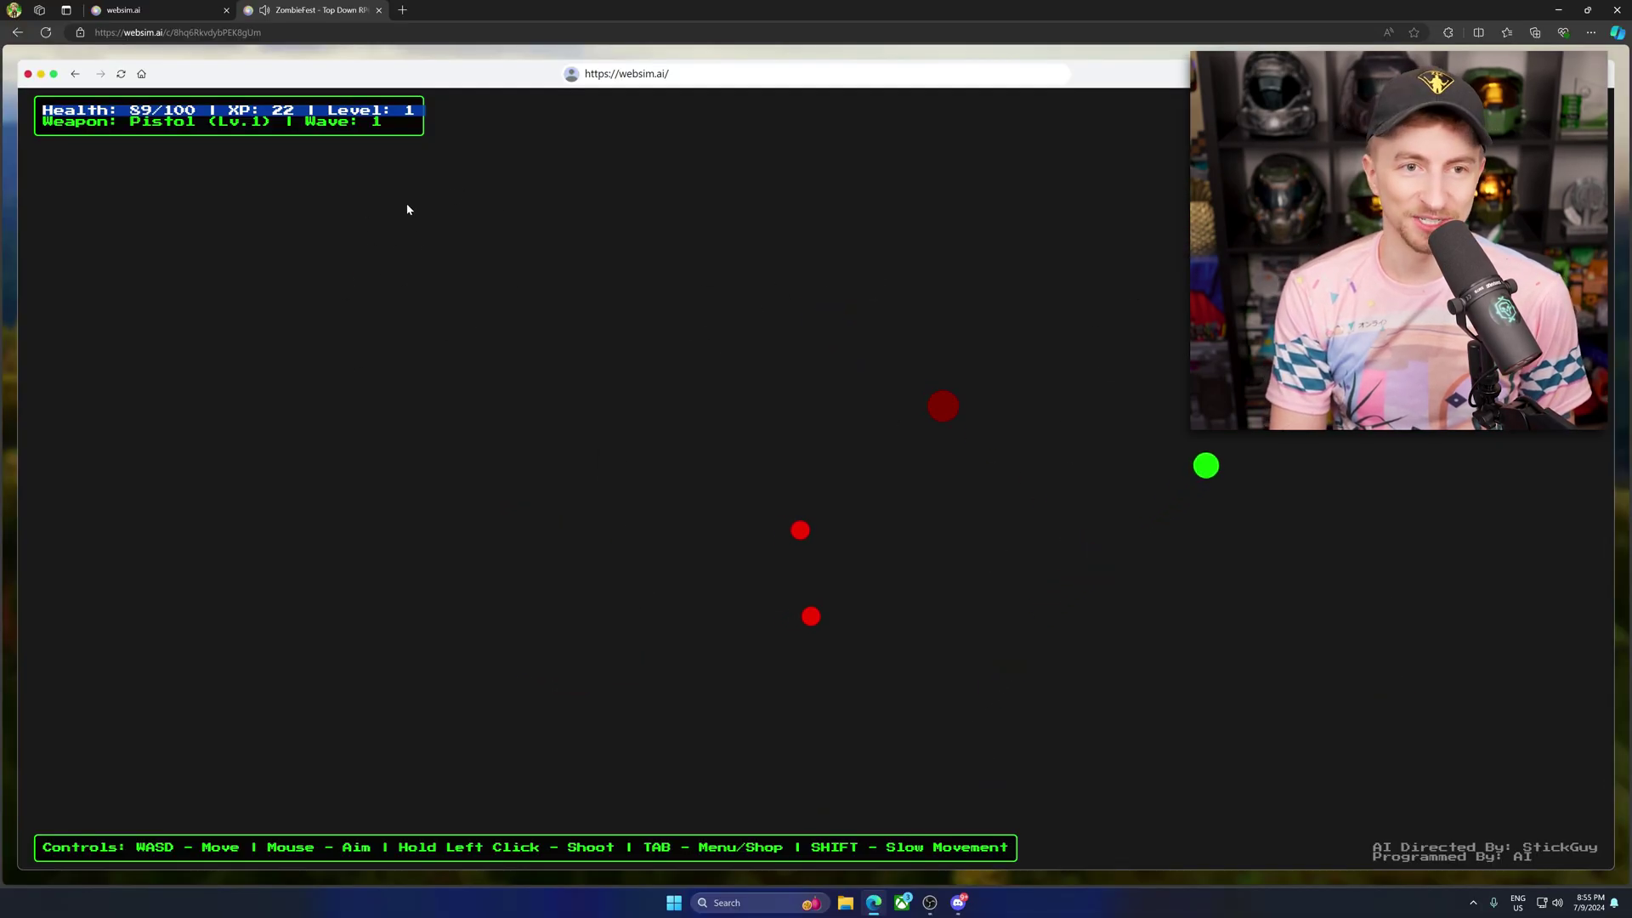
{"action": "left_click", "coordinate": [409, 208]}
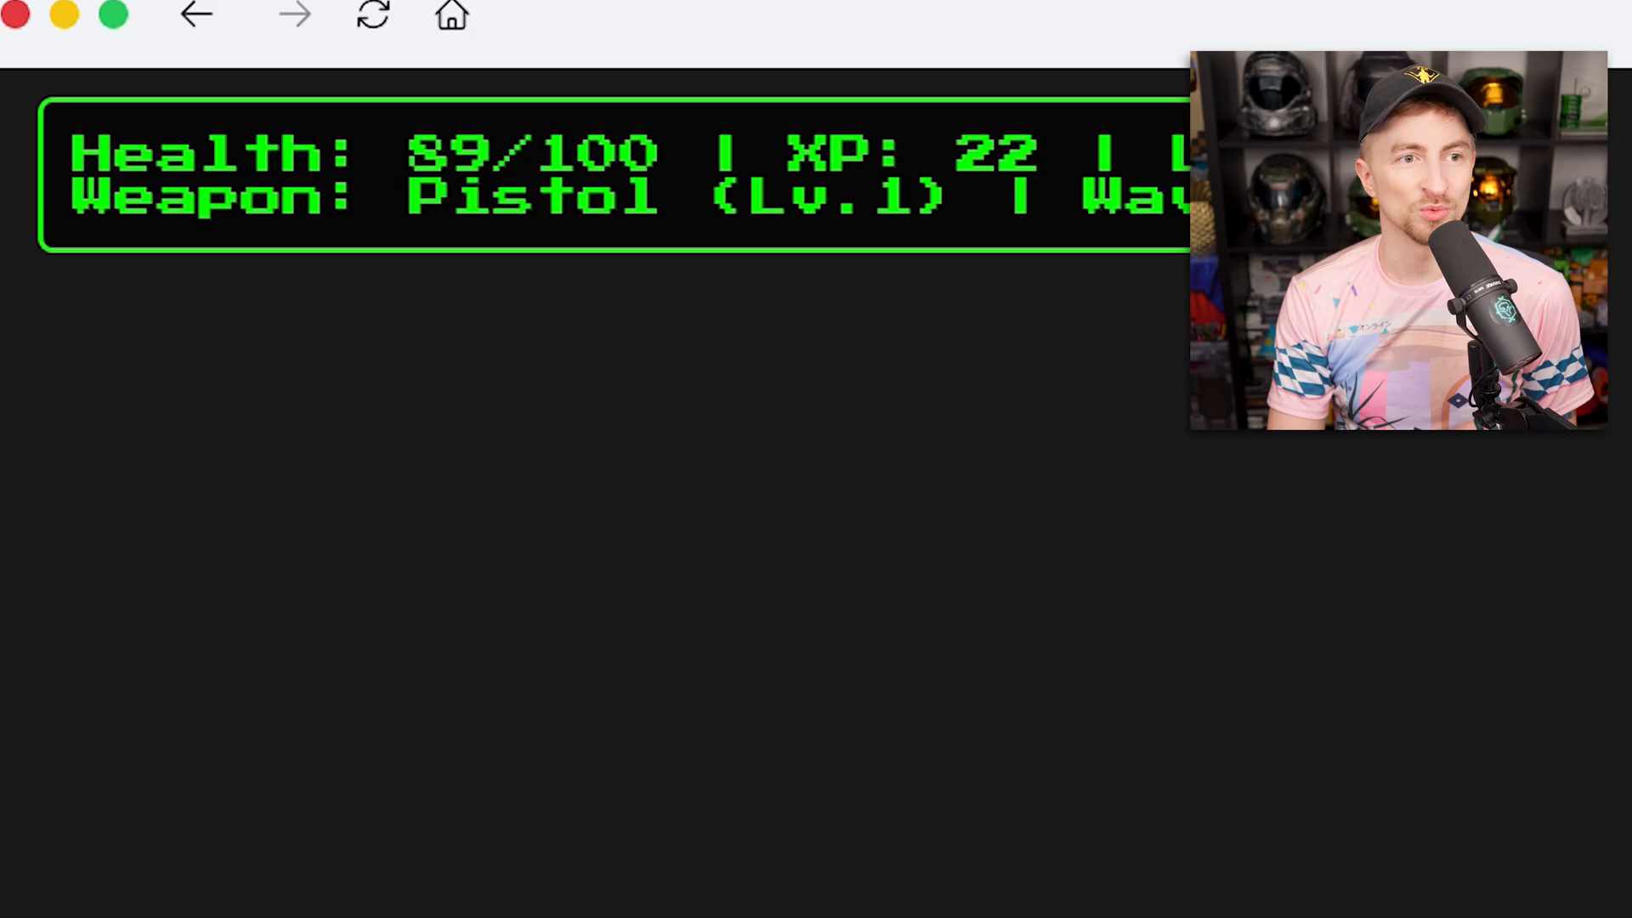
- Request an edit so the HUD text can't be selected
{"action": "right_click", "coordinate": [765, 184]}
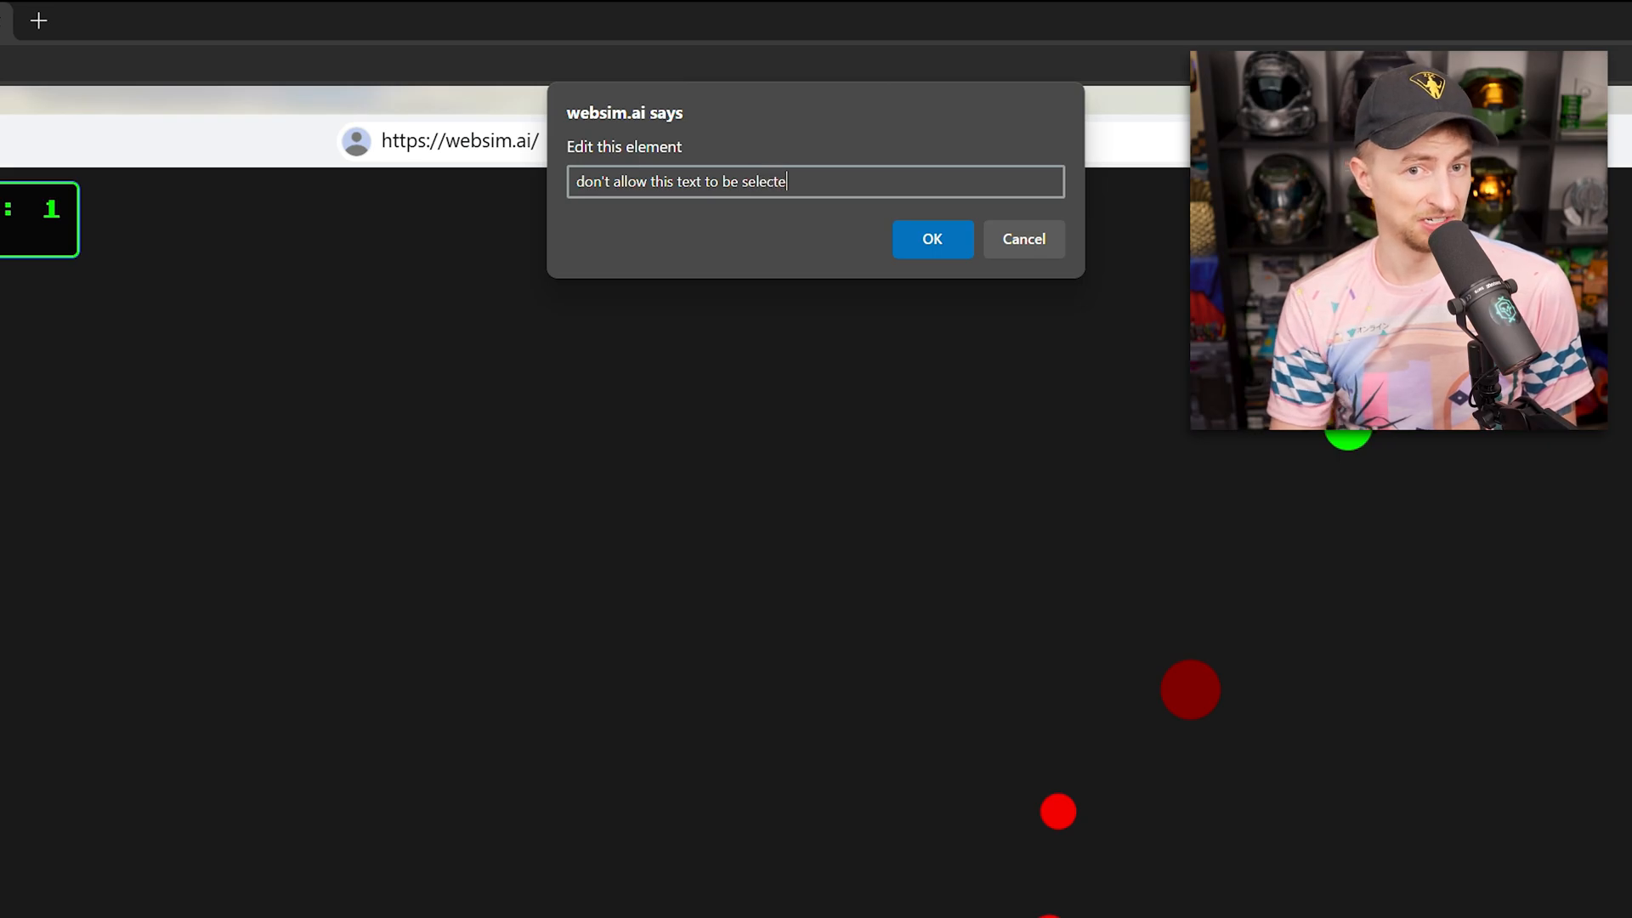
{"action": "type", "text": "d"}
{"action": "key", "text": "Return"}
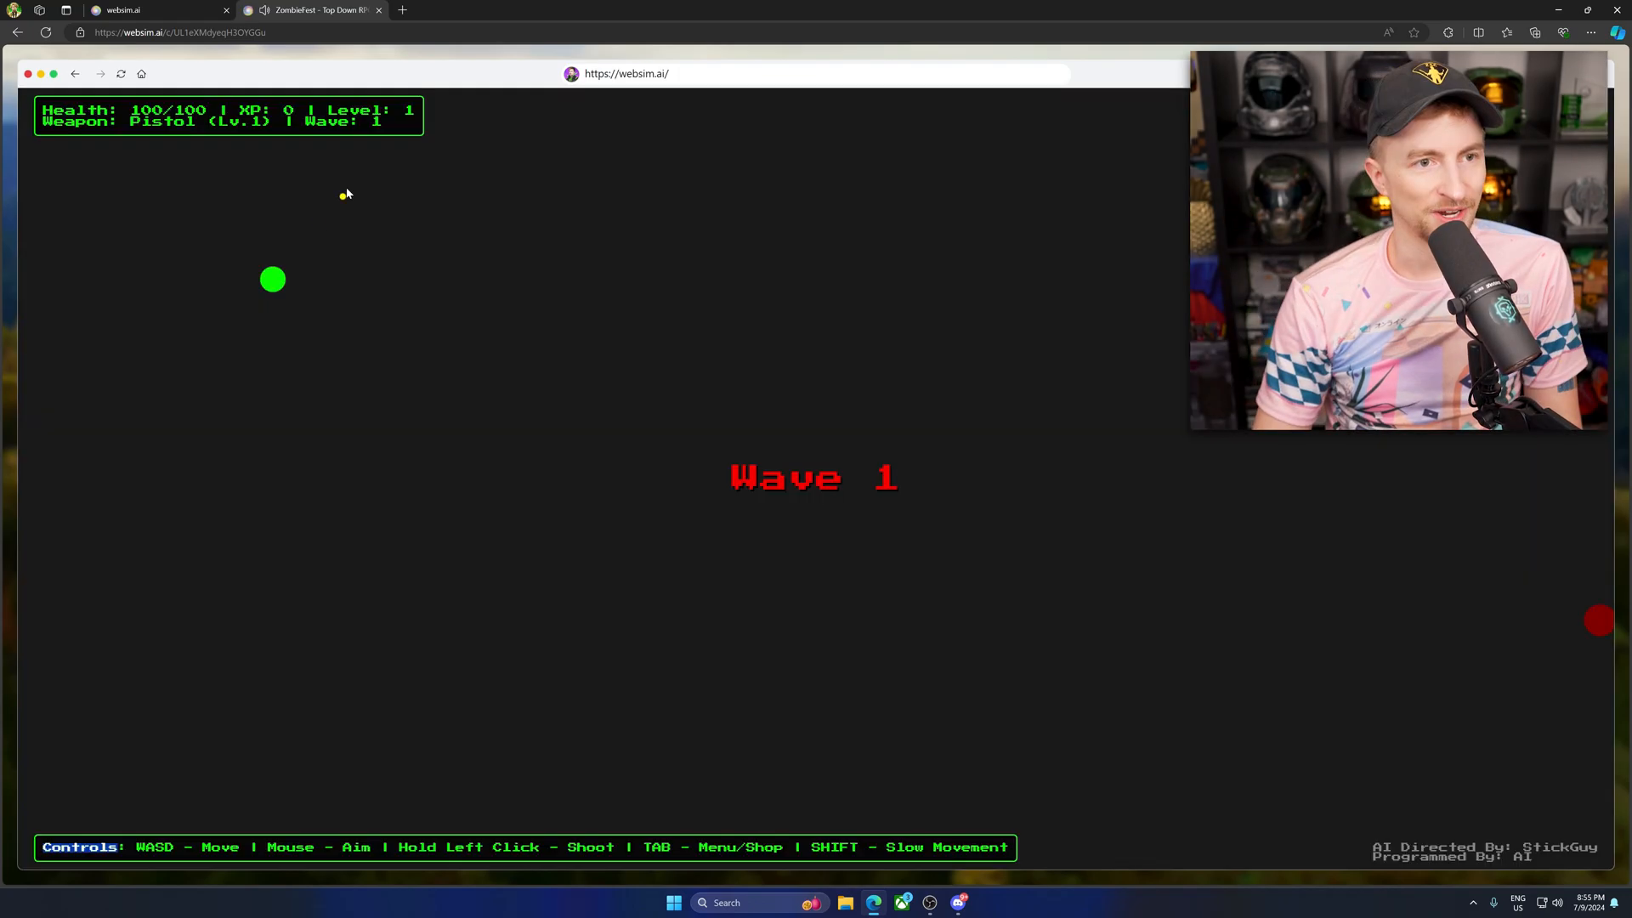
- Play the regenerated ZombieFest, moving right and firing at zombies
{"action": "left_click", "coordinate": [511, 347]}
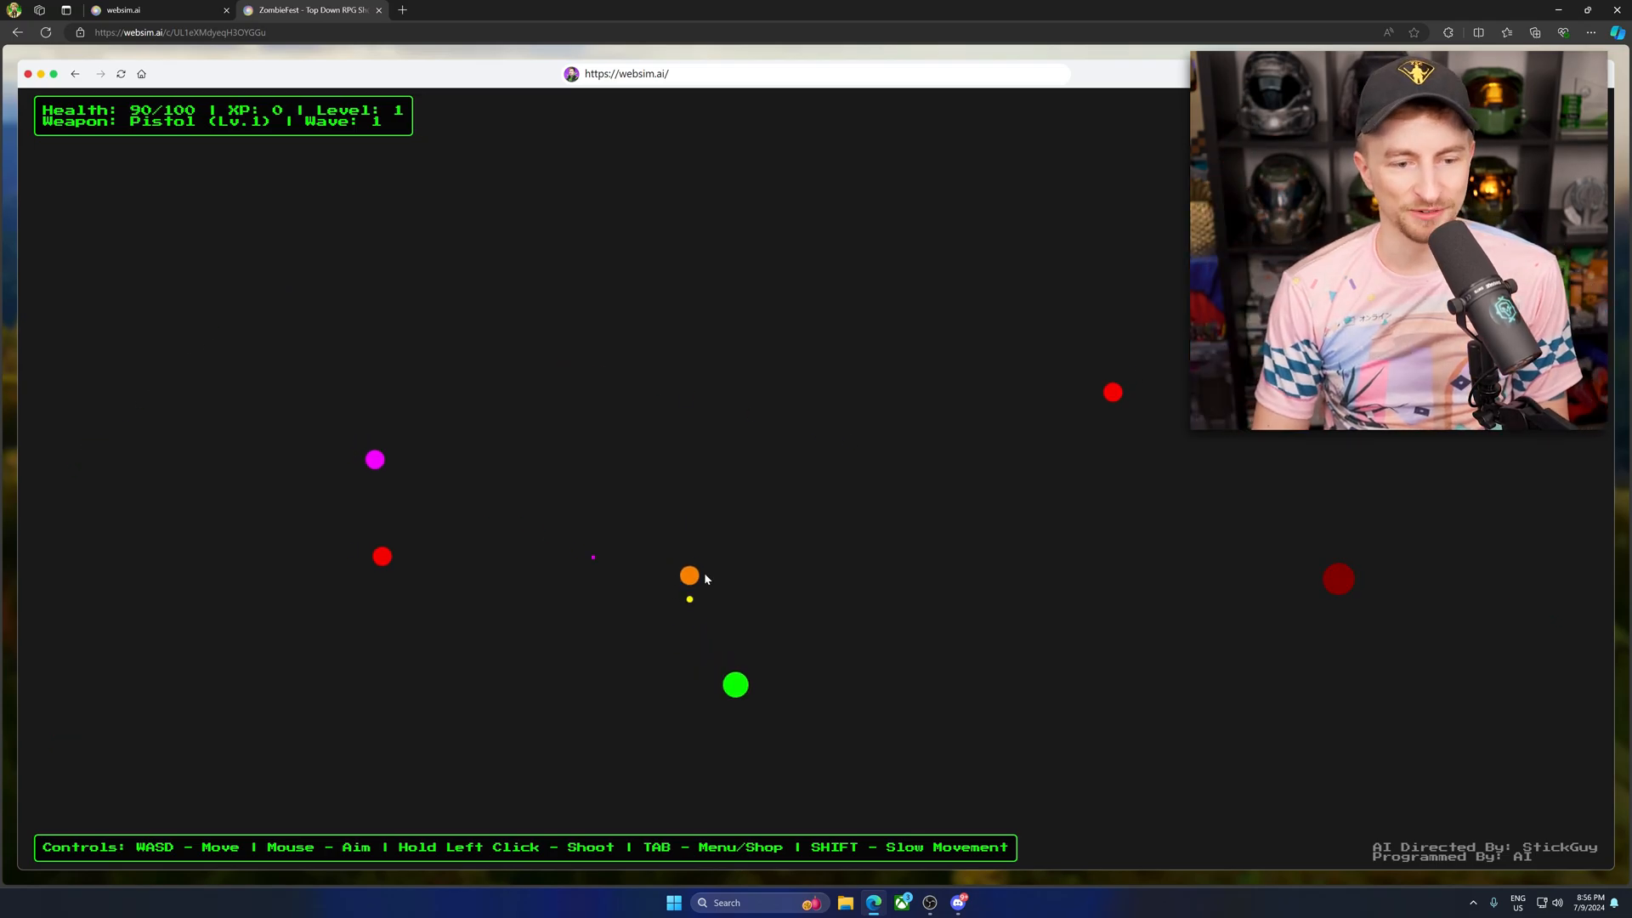
{"action": "key", "text": "d"}
{"action": "left_click", "coordinate": [867, 596]}
{"action": "key", "text": "d"}
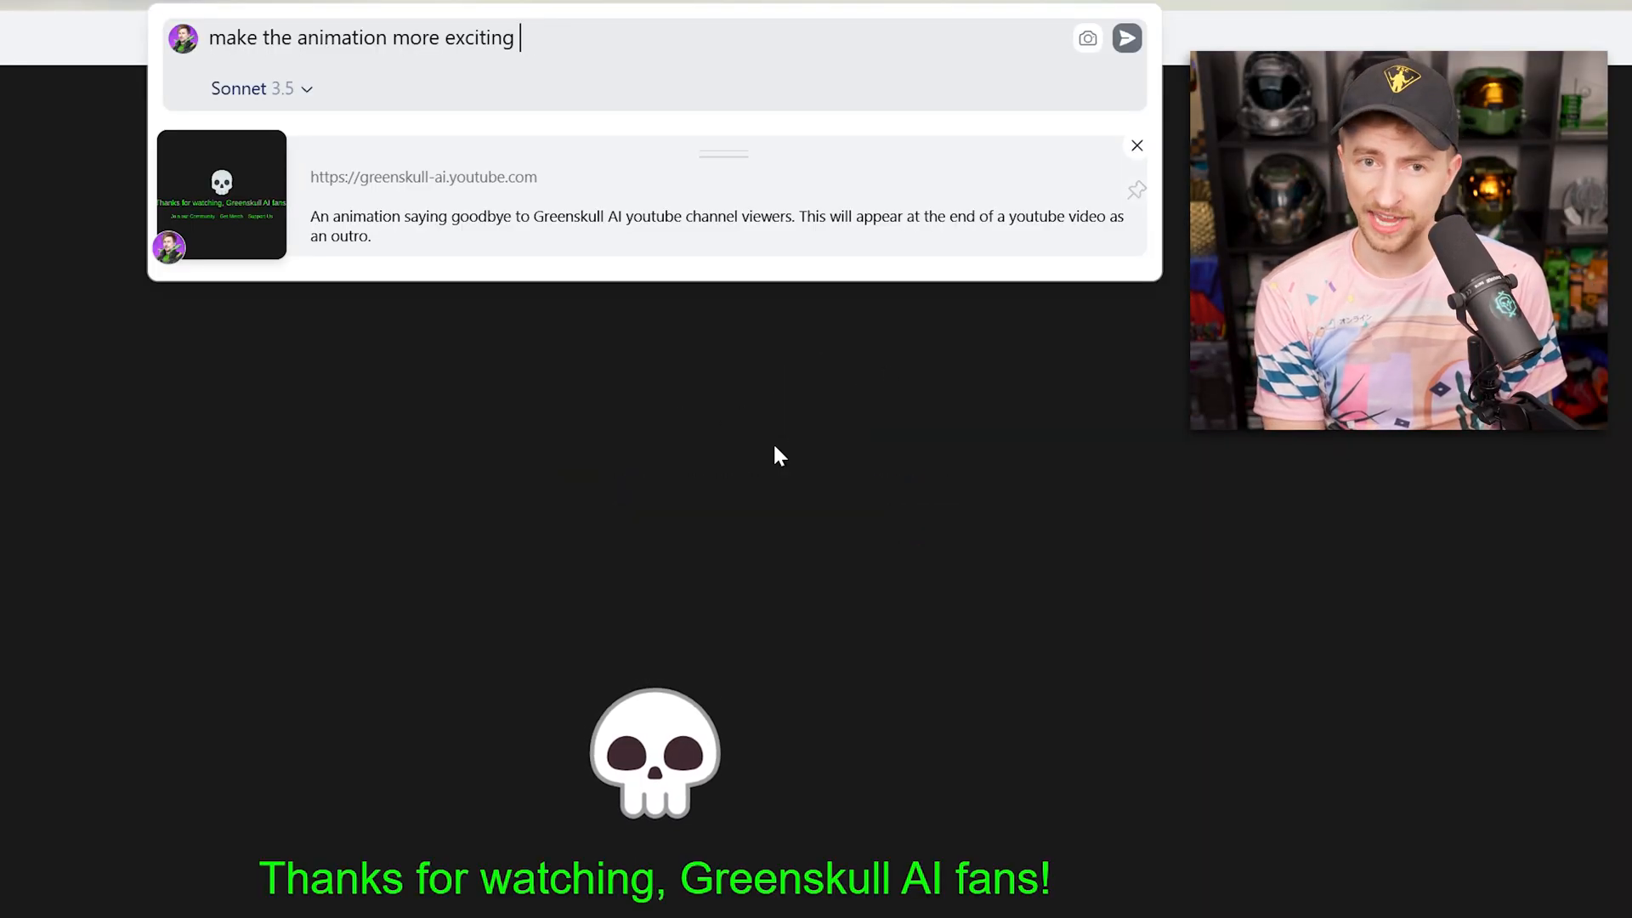
{"action": "type", "text": "nd play a happy li"}
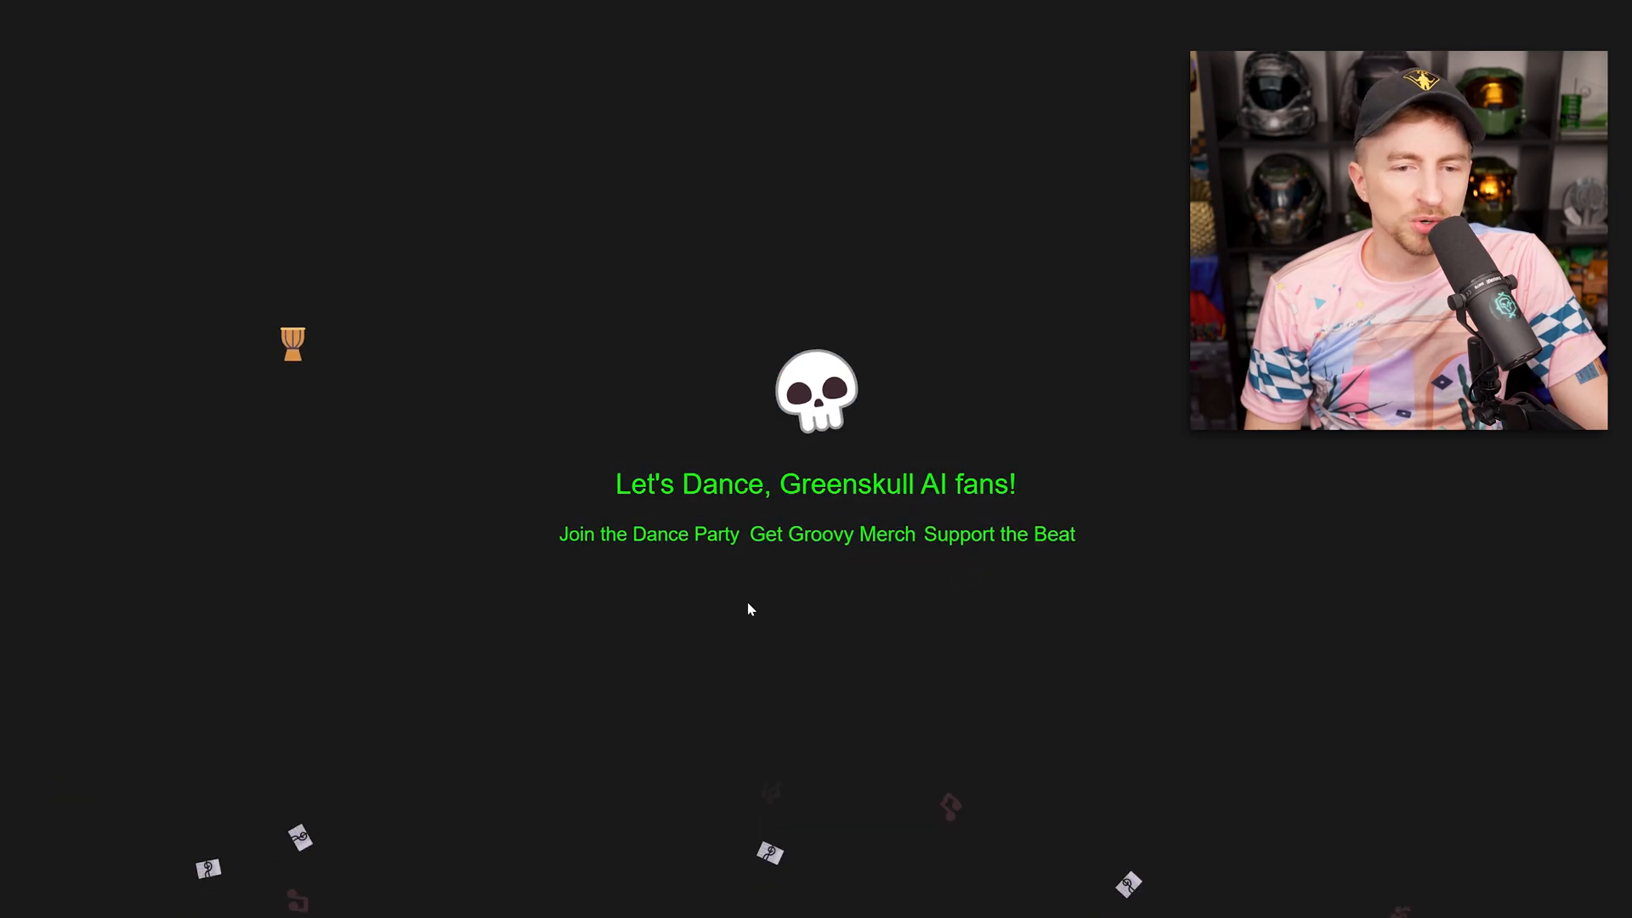
{"action": "type", "text": "ACTUA"}
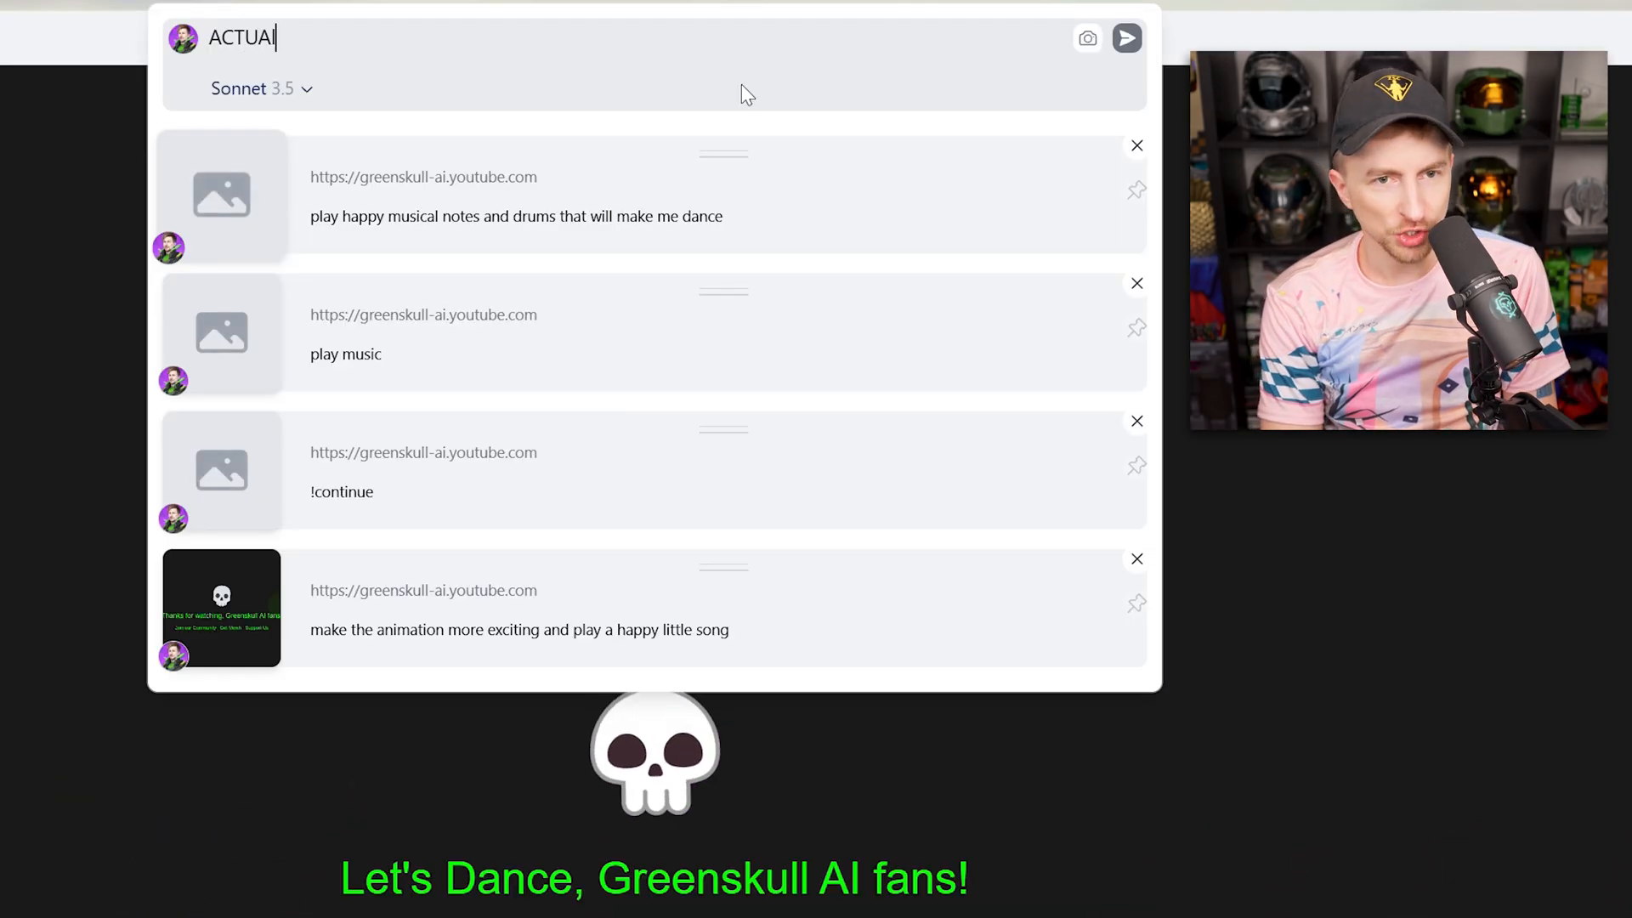
{"action": "type", "text": "LLY PLAY MUSI"}
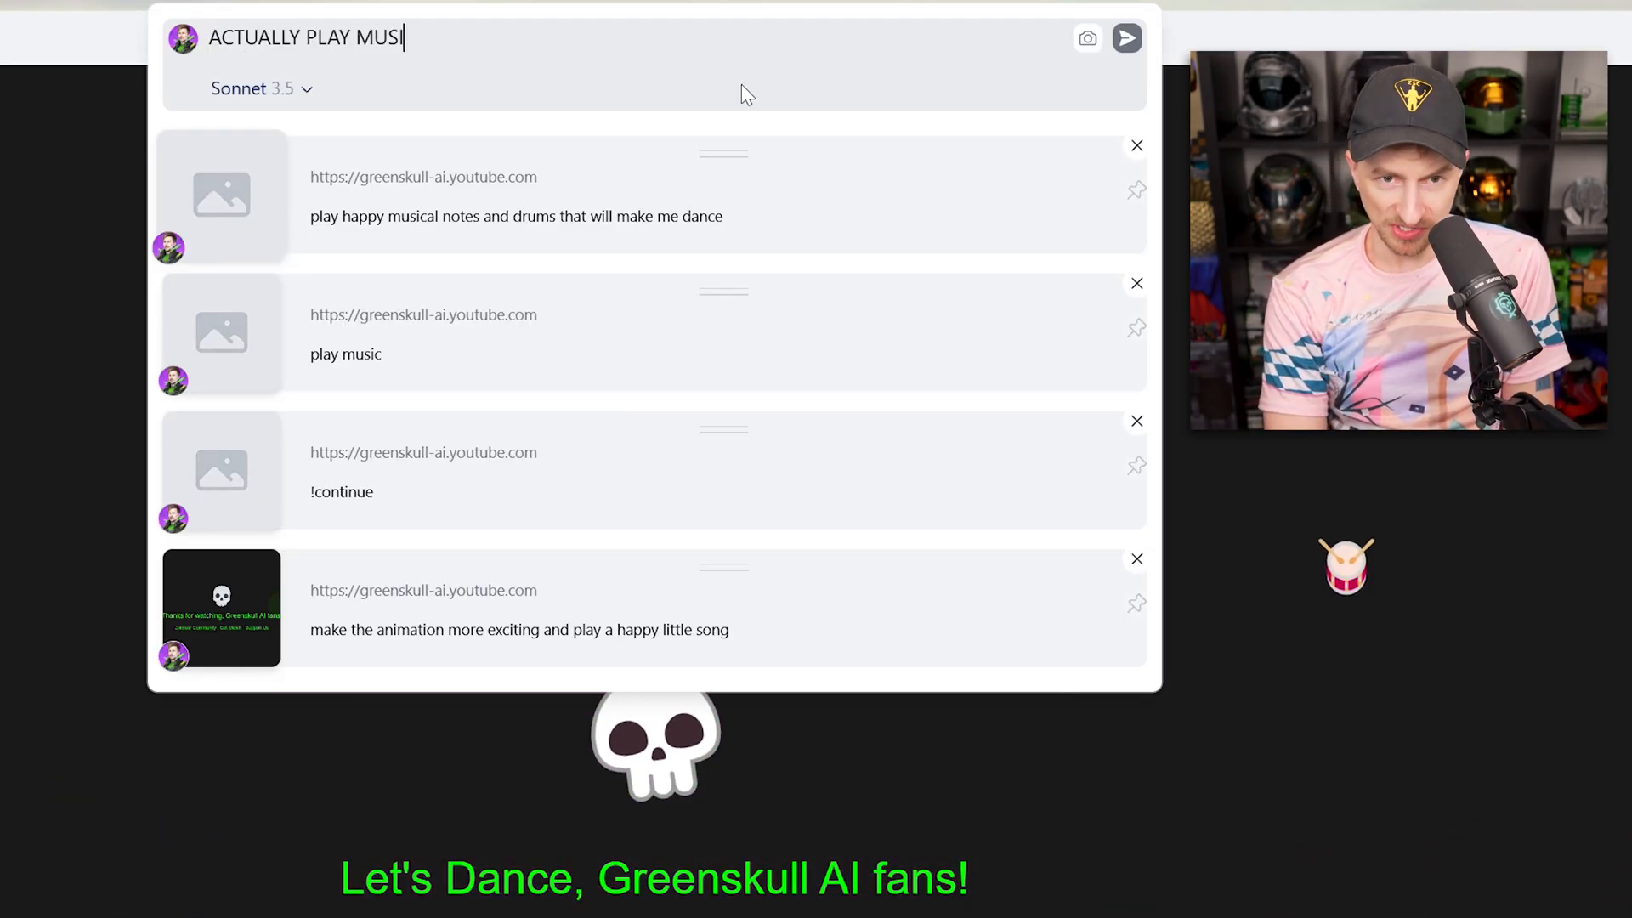
{"action": "type", "text": "C THROIUG"}
- Ask for real music on the outro page and start it playing
{"action": "key", "text": "BackSpace"}
{"action": "key", "text": "BackSpace"}
{"action": "key", "text": "BackSpace"}
{"action": "type", "text": "UGH MY SPEAK"}
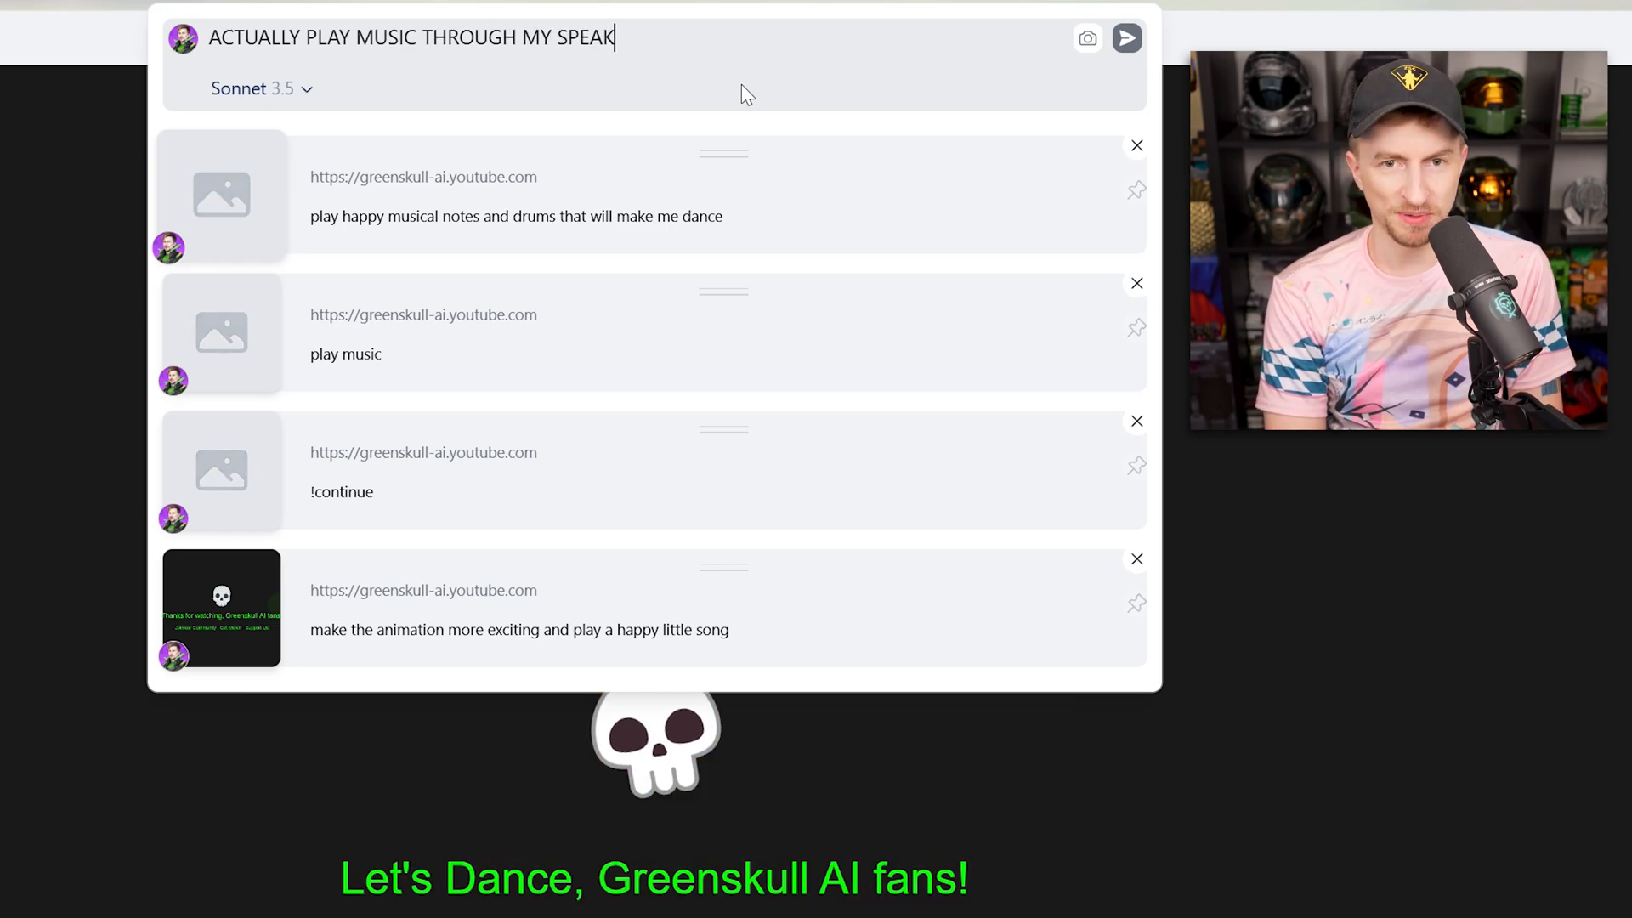
{"action": "type", "text": "ERS"}
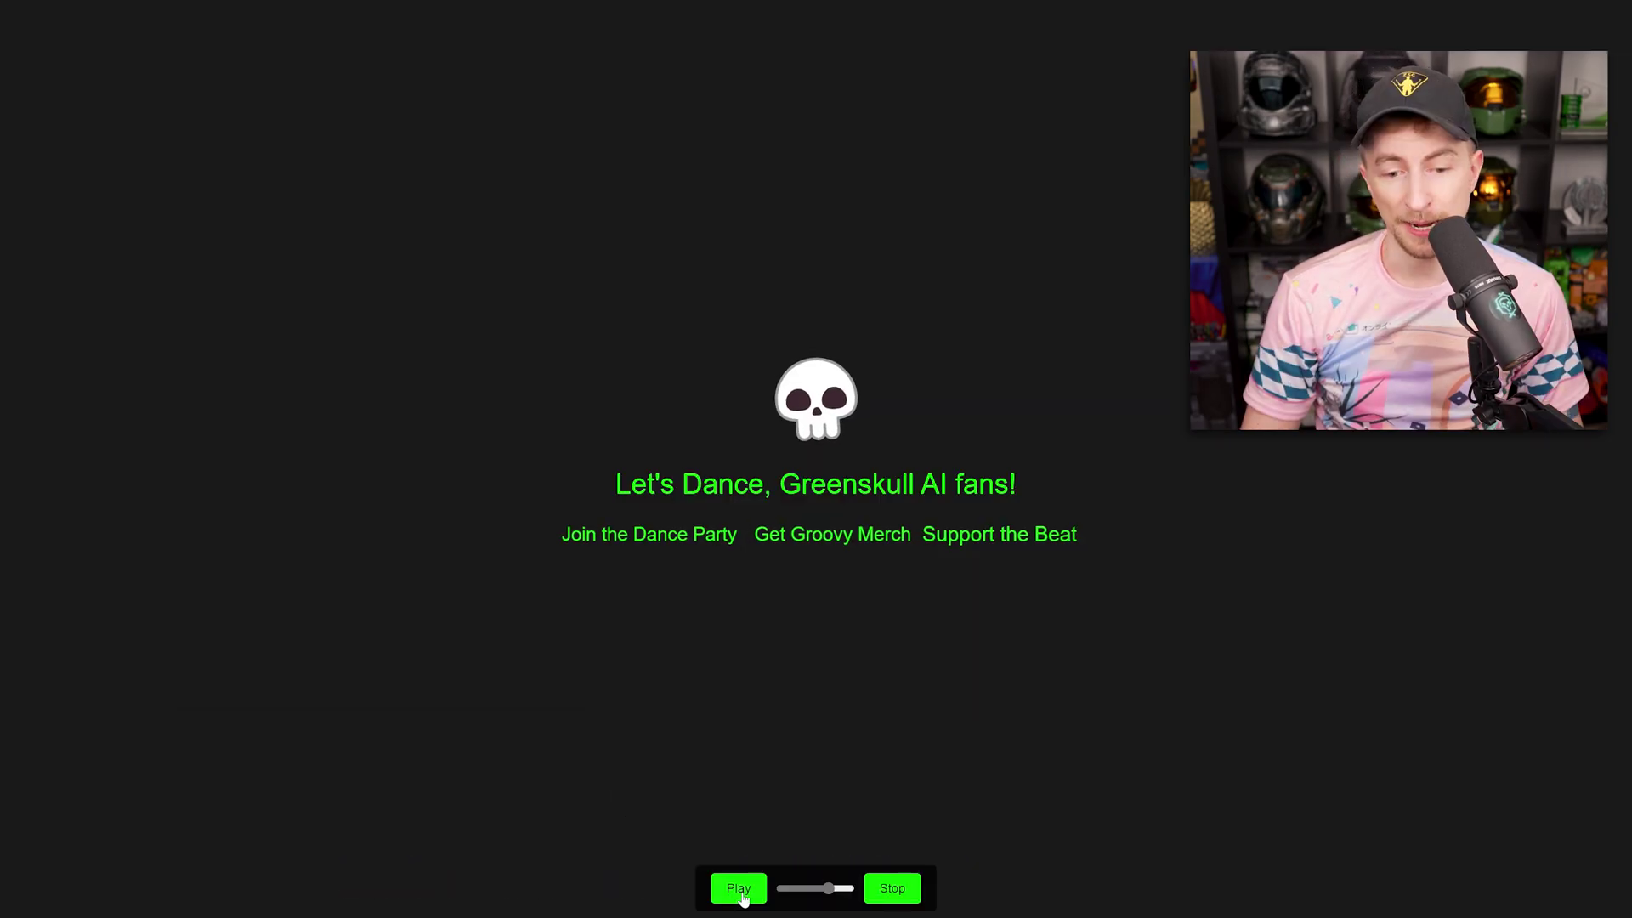
{"action": "left_click", "coordinate": [745, 892]}
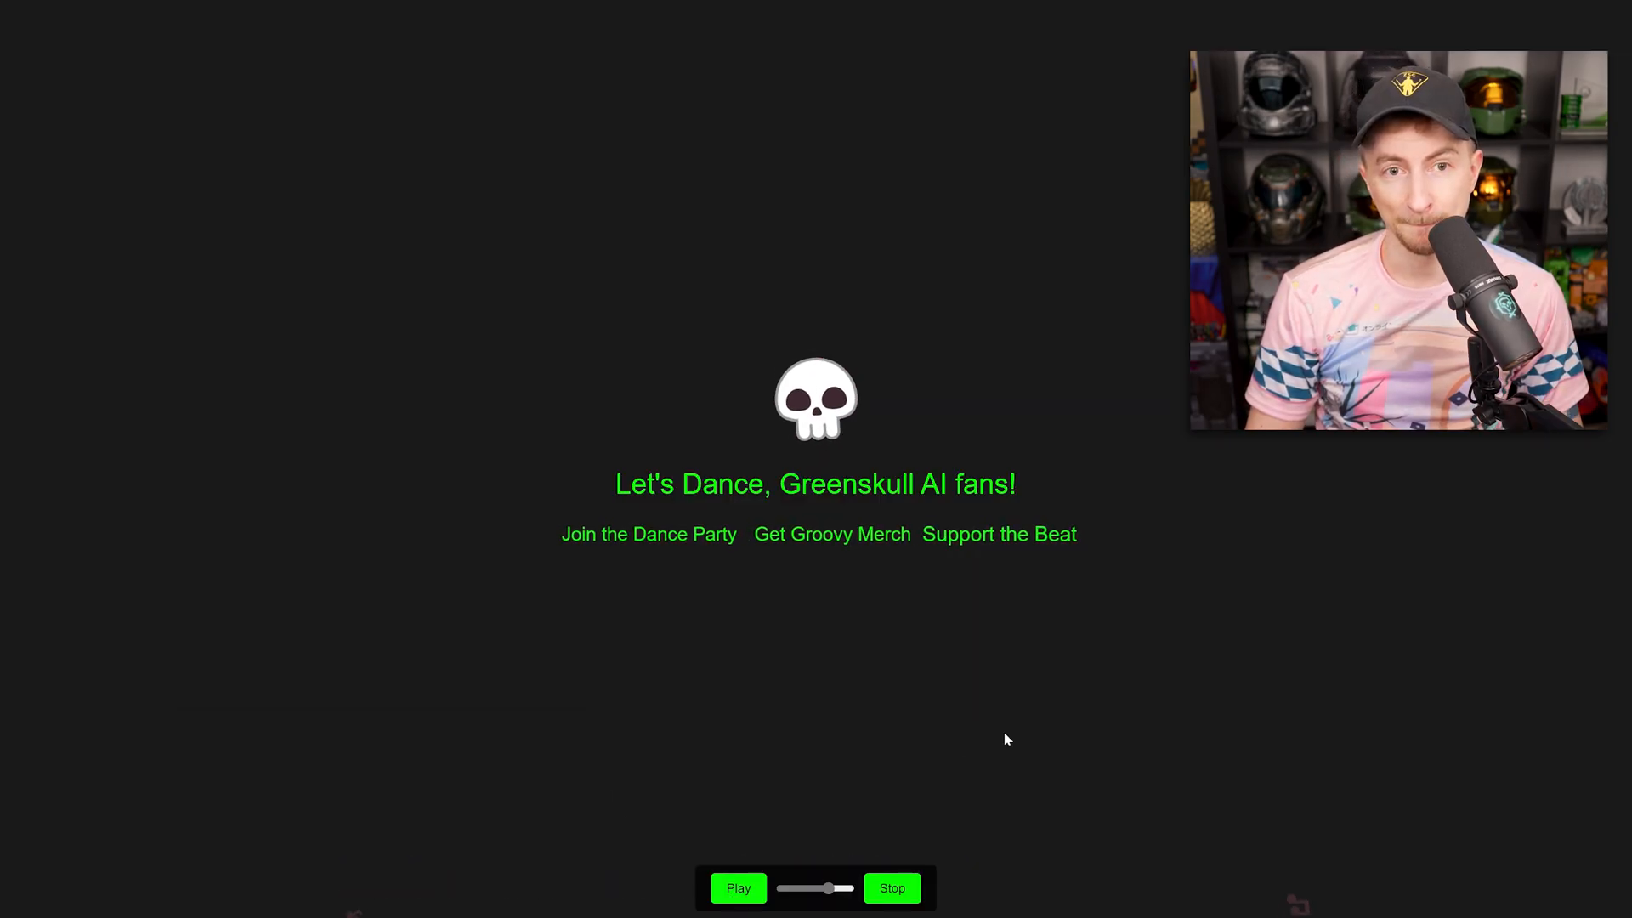